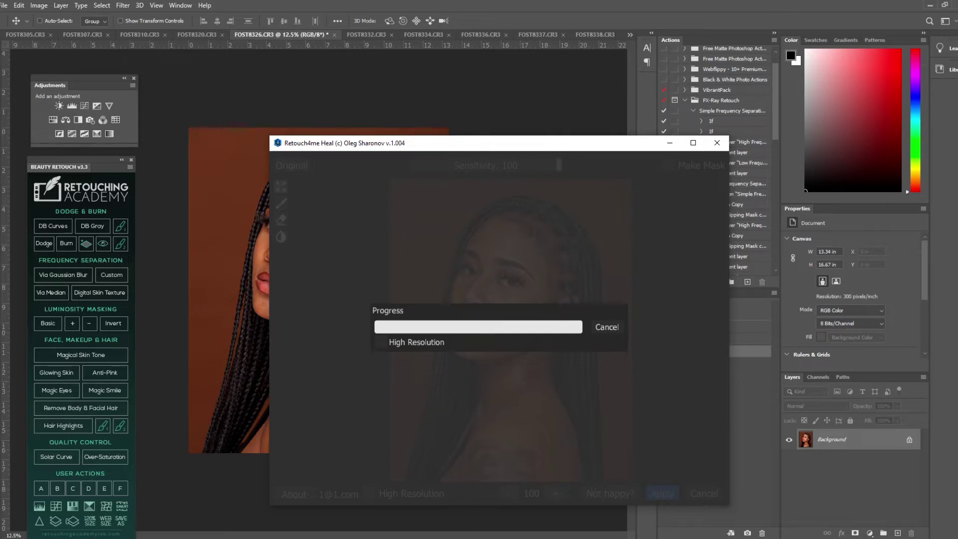
Apply the Retouch4me Heal filter to the portrait
{"action": "left_click", "coordinate": [663, 494]}
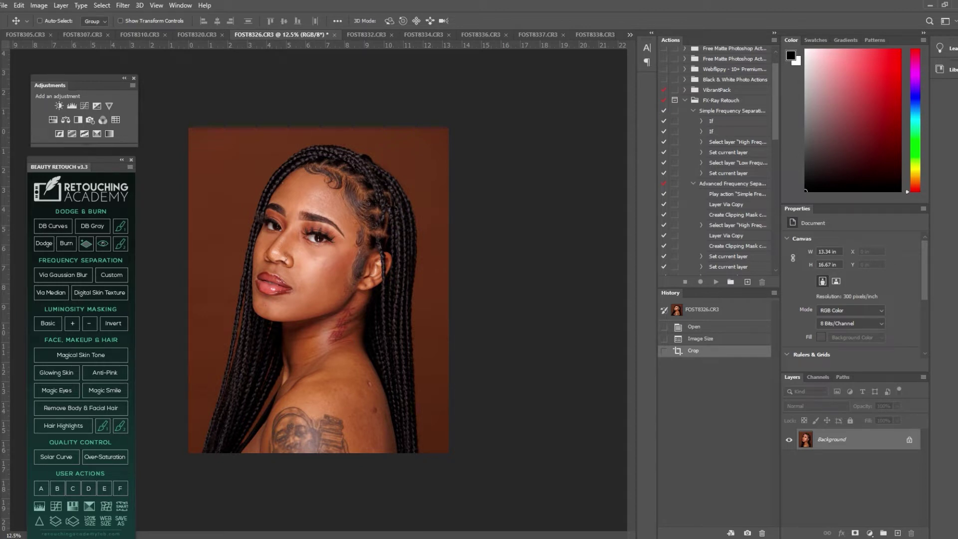
{"action": "key", "text": "z"}
{"action": "left_click", "coordinate": [898, 533]}
{"action": "left_click", "coordinate": [376, 392]}
{"action": "left_click", "coordinate": [376, 393]}
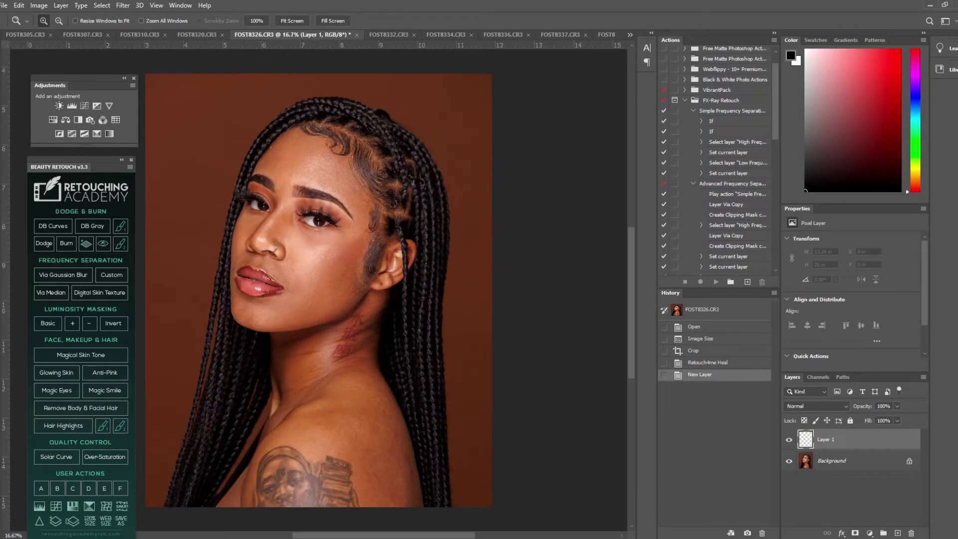
{"action": "key", "text": "ctrl+plus"}
{"action": "key", "text": "ctrl+minus"}
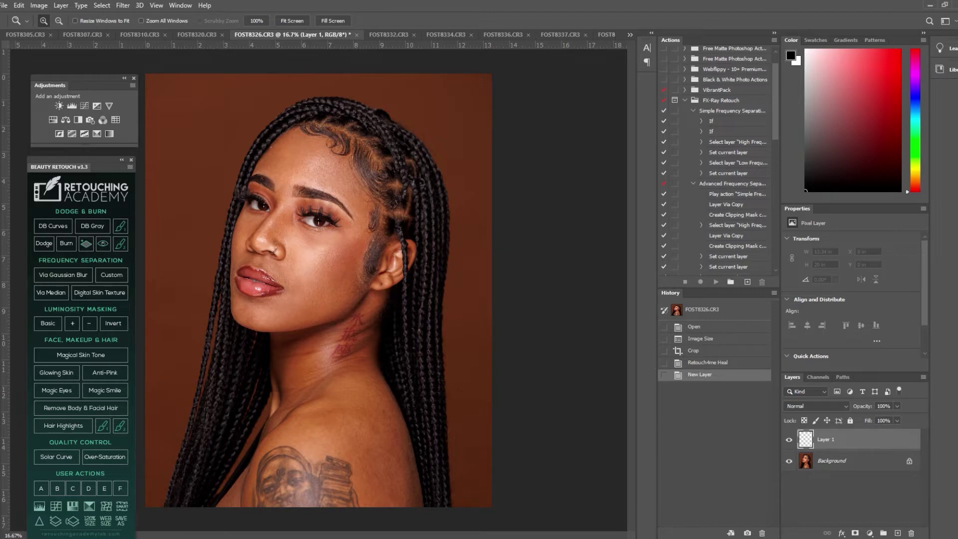
{"action": "key", "text": "ctrl+e"}
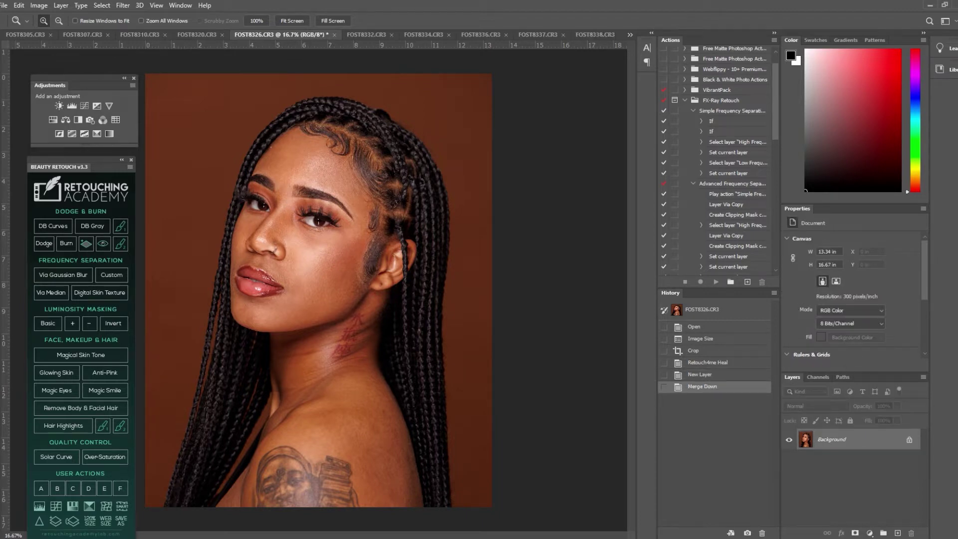
Run the Advanced Frequency Separation action on the healed portrait
{"action": "left_click", "coordinate": [318, 238]}
{"action": "left_click", "coordinate": [318, 238]}
{"action": "left_click", "coordinate": [318, 238]}
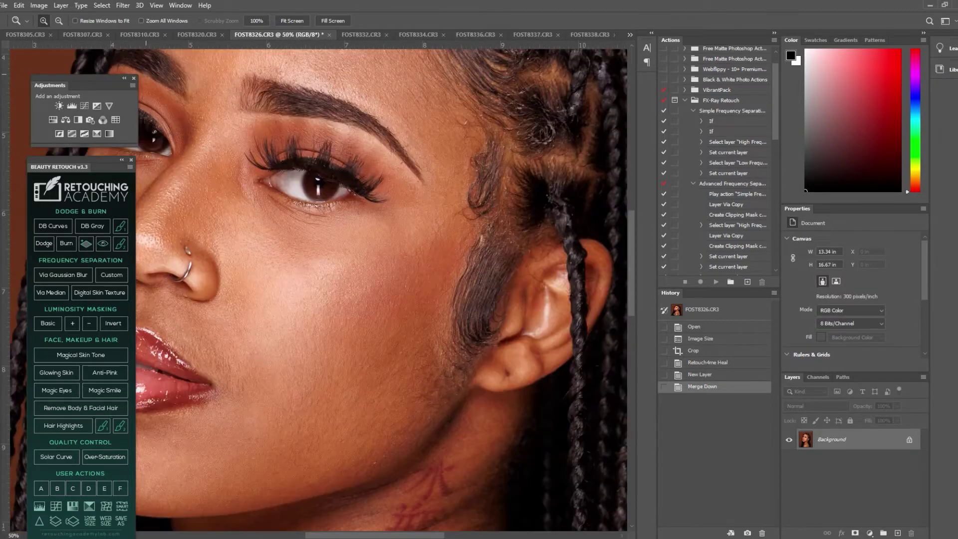
{"action": "left_click", "coordinate": [732, 184]}
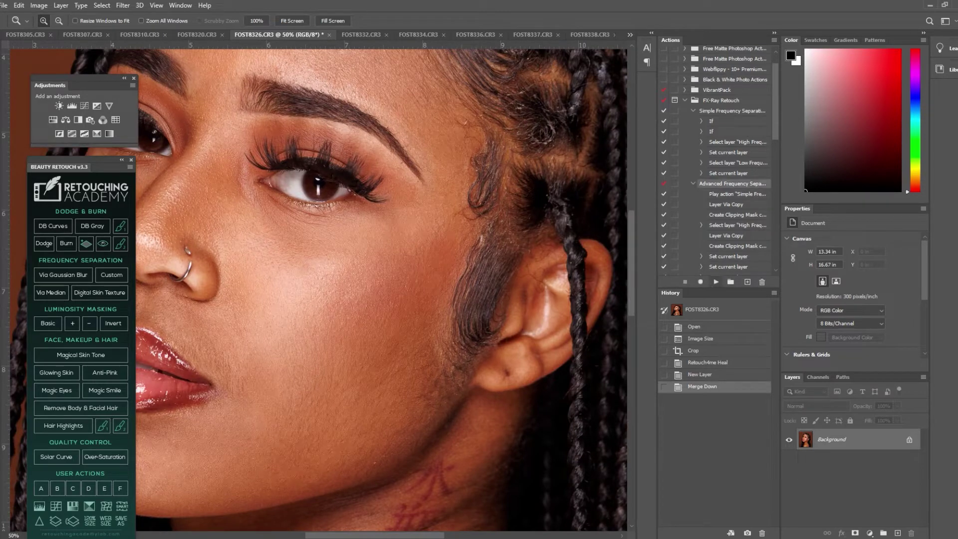
{"action": "left_click", "coordinate": [716, 282]}
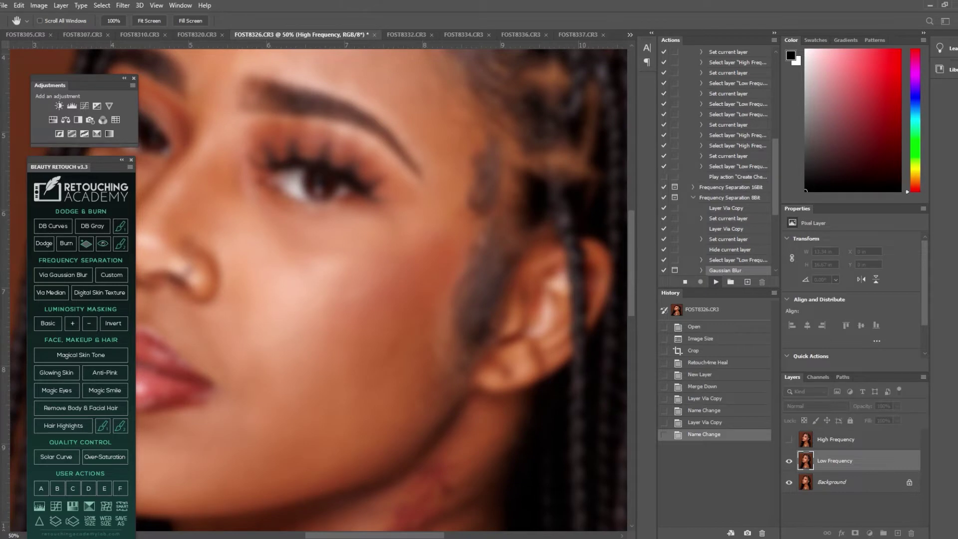
Try a Gaussian Blur radius of 2.3 pixels for the Low Frequency layer, checking the face in the filter preview
{"action": "type", "text": "1.6"}
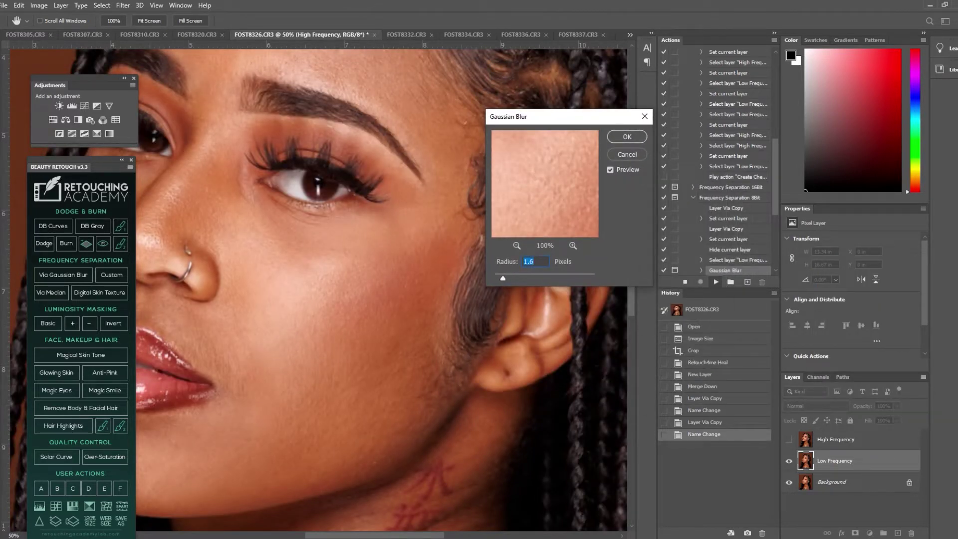
{"action": "key", "text": "Up"}
{"action": "key", "text": "Up"}
{"action": "key", "text": "Up"}
{"action": "key", "text": "Up"}
{"action": "key", "text": "Up"}
{"action": "key", "text": "Up"}
{"action": "key", "text": "Up"}
{"action": "left_click", "coordinate": [517, 245]}
{"action": "left_click", "coordinate": [517, 246]}
{"action": "left_click", "coordinate": [517, 245]}
{"action": "left_click", "coordinate": [517, 246]}
{"action": "left_click", "coordinate": [517, 245]}
{"action": "left_click", "coordinate": [517, 246]}
{"action": "left_click_drag", "start_coordinate": [532, 177], "coordinate": [564, 199]}
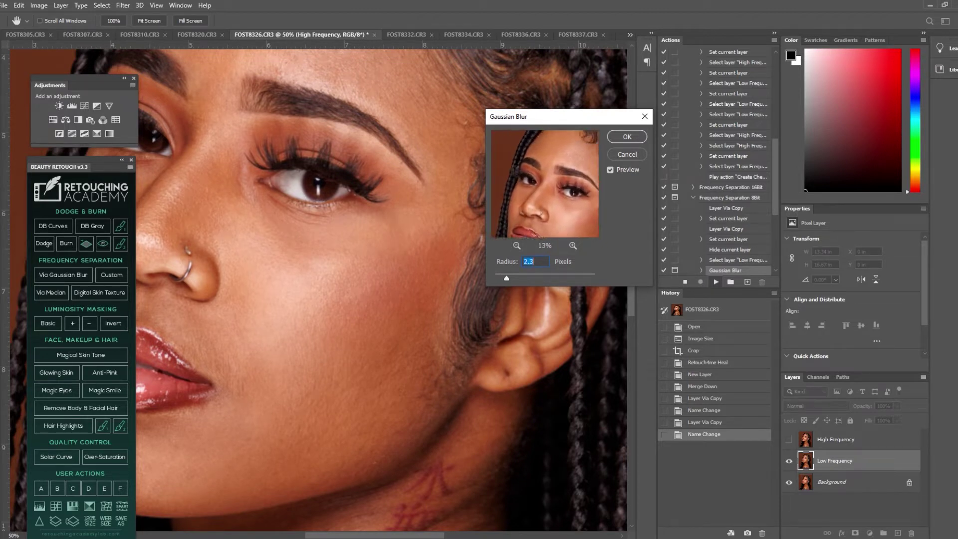
{"action": "left_click", "coordinate": [573, 246]}
{"action": "left_click", "coordinate": [573, 245]}
{"action": "left_click", "coordinate": [573, 246]}
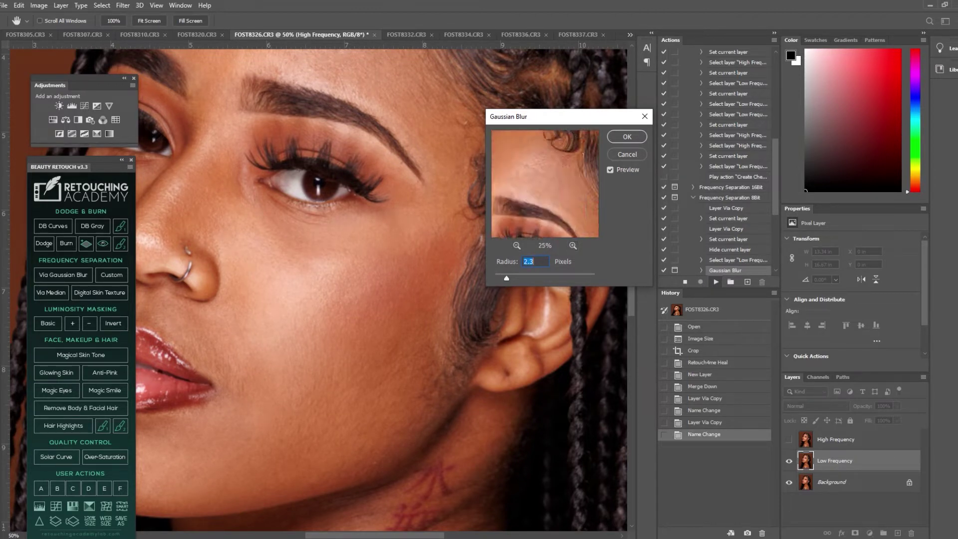
{"action": "left_click", "coordinate": [573, 245]}
Raise the Low Frequency layer's Gaussian Blur radius beyond 3.4 pixels, apply it and let the frequency separation action run to its end
{"action": "type", "text": "3.4"}
{"action": "left_click_drag", "start_coordinate": [513, 279], "coordinate": [522, 279]}
{"action": "key", "text": "Up"}
{"action": "key", "text": "Up"}
{"action": "key", "text": "Up"}
{"action": "key", "text": "Up"}
{"action": "key", "text": "Up"}
{"action": "key", "text": "Up"}
{"action": "key", "text": "Up"}
{"action": "key", "text": "Up"}
{"action": "key", "text": "Up"}
{"action": "key", "text": "Up"}
{"action": "key", "text": "Up"}
{"action": "key", "text": "Up"}
{"action": "key", "text": "Up"}
{"action": "key", "text": "Up"}
{"action": "key", "text": "Up"}
{"action": "key", "text": "Up"}
{"action": "key", "text": "Up"}
{"action": "key", "text": "Up"}
{"action": "key", "text": "Up"}
{"action": "key", "text": "Up"}
{"action": "key", "text": "Up"}
{"action": "key", "text": "Up"}
{"action": "key", "text": "Return"}
{"action": "key", "text": "z"}
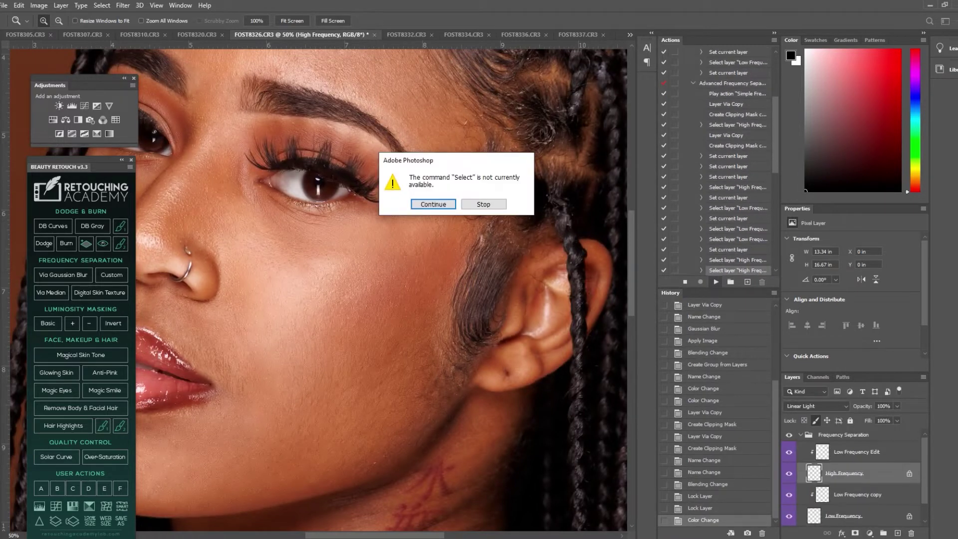
{"action": "key", "text": "Return"}
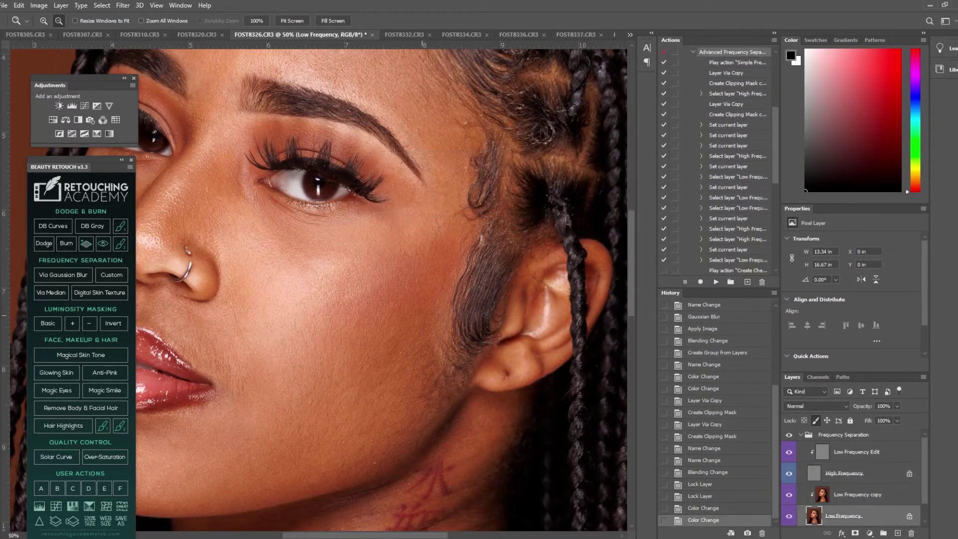
Hide the High Frequency layer to work on the face's tones without texture
{"action": "left_click", "coordinate": [423, 315], "text": "alt"}
{"action": "left_click", "coordinate": [422, 316], "text": "alt"}
{"action": "left_click", "coordinate": [422, 315], "text": "alt"}
{"action": "left_click", "coordinate": [422, 315], "text": "alt"}
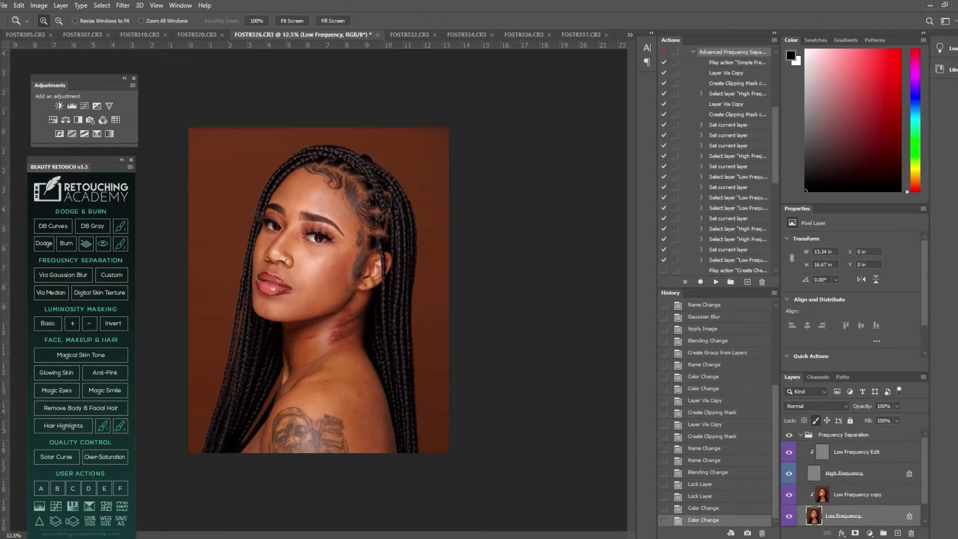
{"action": "left_click", "coordinate": [304, 237]}
{"action": "left_click", "coordinate": [305, 237]}
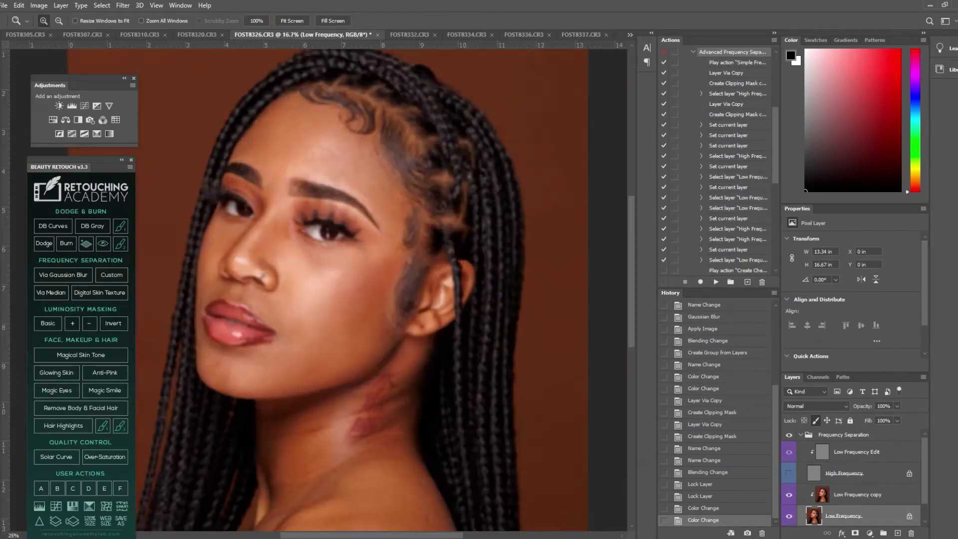
{"action": "left_click", "coordinate": [304, 237]}
{"action": "scroll", "coordinate": [305, 234], "scroll_direction": "up", "scroll_amount": 3}
{"action": "left_click", "coordinate": [330, 184]}
{"action": "key", "text": "ctrl+plus"}
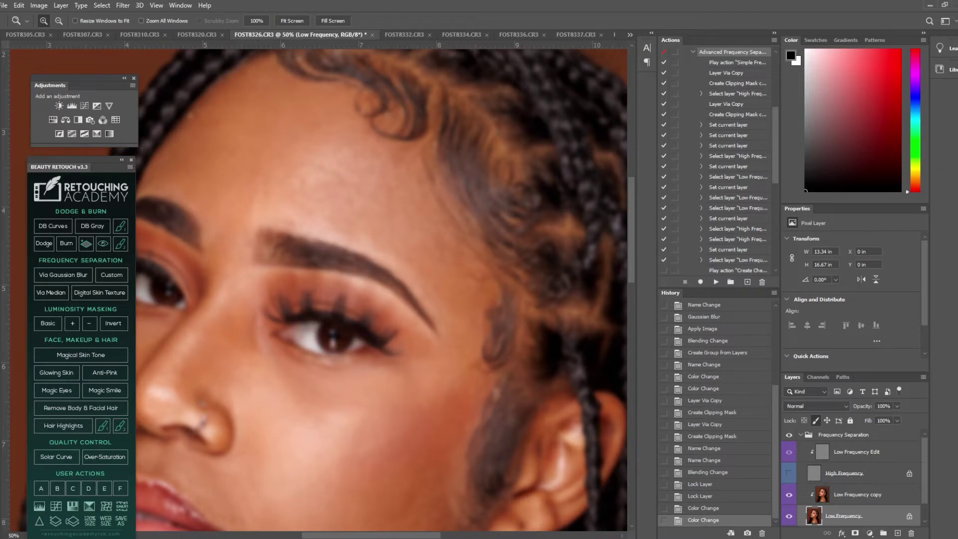
On the Low Frequency copy layer, lasso the forehead and temple skin around the highlight and apply a 21-pixel Gaussian Blur
{"action": "left_click", "coordinate": [858, 495]}
{"action": "key", "text": "l"}
{"action": "mouse_move", "coordinate": [250, 70]}
{"action": "left_mouse_down"}
{"action": "mouse_move", "coordinate": [200, 108]}
{"action": "mouse_move", "coordinate": [156, 165]}
{"action": "mouse_move", "coordinate": [202, 211]}
{"action": "mouse_move", "coordinate": [212, 242]}
{"action": "mouse_move", "coordinate": [244, 237]}
{"action": "mouse_move", "coordinate": [293, 166]}
{"action": "mouse_move", "coordinate": [370, 135]}
{"action": "mouse_move", "coordinate": [342, 222]}
{"action": "mouse_move", "coordinate": [439, 300]}
{"action": "mouse_move", "coordinate": [436, 344]}
{"action": "mouse_move", "coordinate": [420, 327]}
{"action": "mouse_move", "coordinate": [430, 381]}
{"action": "mouse_move", "coordinate": [493, 385]}
{"action": "mouse_move", "coordinate": [478, 327]}
{"action": "left_mouse_up"}
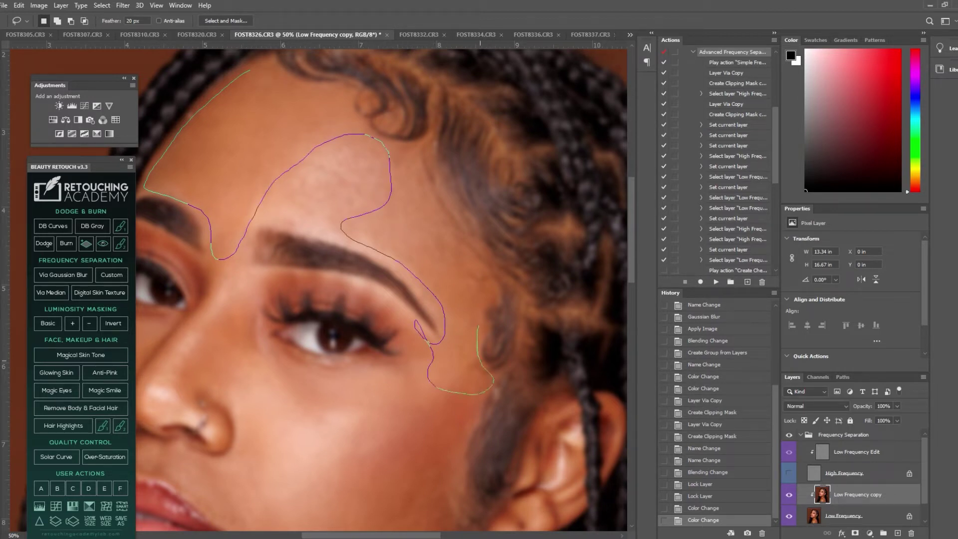
{"action": "mouse_move", "coordinate": [472, 269]}
{"action": "left_mouse_down"}
{"action": "mouse_move", "coordinate": [436, 218]}
{"action": "mouse_move", "coordinate": [414, 146]}
{"action": "mouse_move", "coordinate": [373, 131]}
{"action": "mouse_move", "coordinate": [317, 83]}
{"action": "mouse_move", "coordinate": [247, 68]}
{"action": "left_mouse_up"}
{"action": "left_click", "coordinate": [123, 5]}
{"action": "mouse_move", "coordinate": [150, 123]}
{"action": "left_click", "coordinate": [277, 162]}
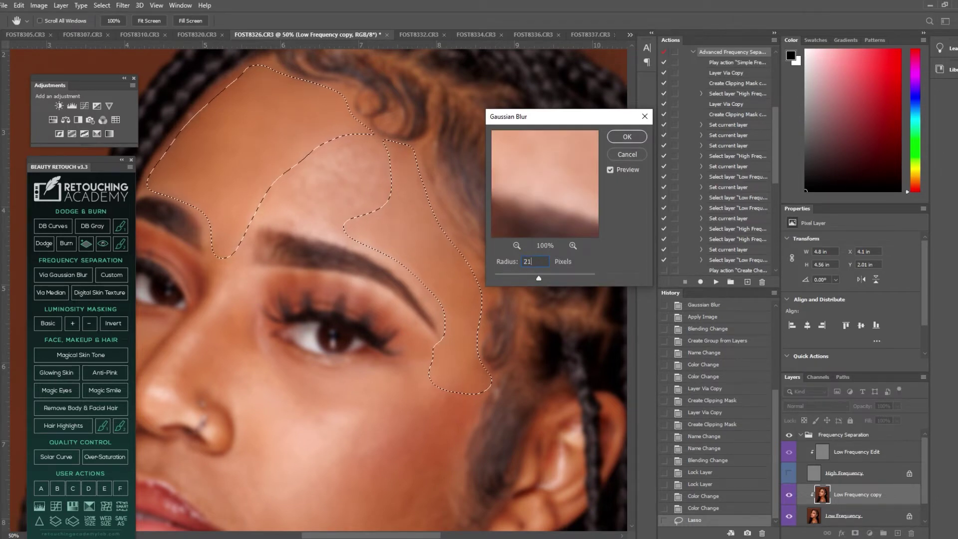
{"action": "key", "text": "Return"}
{"action": "key", "text": "ctrl+d"}
Lasso the forehead highlight above the eyebrow, repeat the Gaussian Blur on it and deselect
{"action": "mouse_move", "coordinate": [294, 165]}
{"action": "left_mouse_down"}
{"action": "mouse_move", "coordinate": [387, 144]}
{"action": "mouse_move", "coordinate": [396, 179]}
{"action": "mouse_move", "coordinate": [377, 207]}
{"action": "mouse_move", "coordinate": [332, 233]}
{"action": "mouse_move", "coordinate": [262, 220]}
{"action": "mouse_move", "coordinate": [234, 299]}
{"action": "mouse_move", "coordinate": [220, 290]}
{"action": "mouse_move", "coordinate": [238, 221]}
{"action": "mouse_move", "coordinate": [290, 162]}
{"action": "left_mouse_up"}
{"action": "left_click", "coordinate": [123, 5]}
{"action": "left_click", "coordinate": [139, 12]}
{"action": "key", "text": "ctrl+d"}
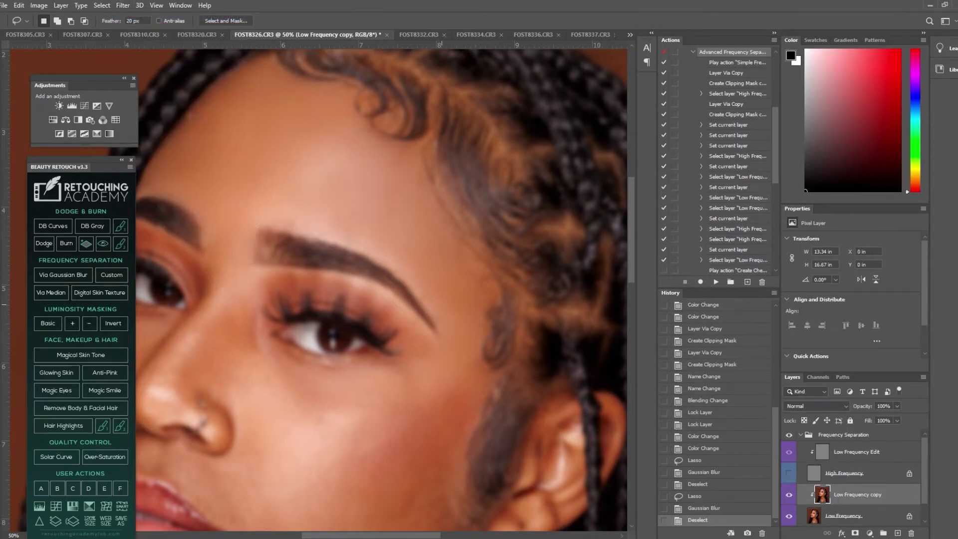
Lasso the outer cheek beside the sideburn, repeat the Gaussian Blur on it and deselect
{"action": "key", "text": "z"}
{"action": "key", "text": "ctrl+minus"}
{"action": "key", "text": "ctrl+minus"}
{"action": "key", "text": "ctrl+minus"}
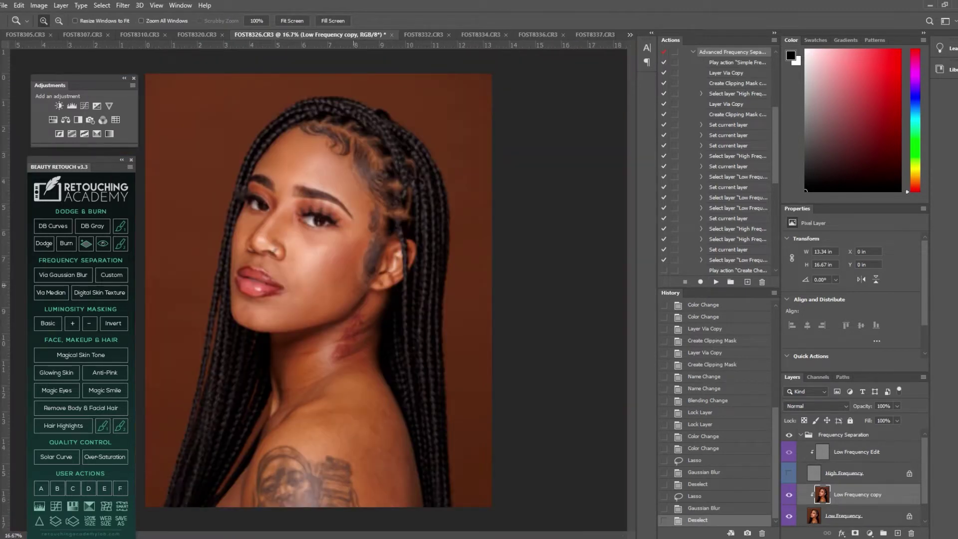
{"action": "key", "text": "ctrl+plus"}
{"action": "key", "text": "ctrl+plus"}
{"action": "key", "text": "ctrl+plus"}
{"action": "key", "text": "l"}
{"action": "mouse_move", "coordinate": [376, 163]}
{"action": "left_mouse_down"}
{"action": "mouse_move", "coordinate": [297, 187]}
{"action": "mouse_move", "coordinate": [277, 238]}
{"action": "mouse_move", "coordinate": [269, 299]}
{"action": "mouse_move", "coordinate": [230, 314]}
{"action": "mouse_move", "coordinate": [220, 291]}
{"action": "mouse_move", "coordinate": [162, 249]}
{"action": "mouse_move", "coordinate": [180, 325]}
{"action": "mouse_move", "coordinate": [159, 337]}
{"action": "mouse_move", "coordinate": [148, 407]}
{"action": "mouse_move", "coordinate": [170, 436]}
{"action": "mouse_move", "coordinate": [309, 400]}
{"action": "mouse_move", "coordinate": [371, 369]}
{"action": "mouse_move", "coordinate": [384, 353]}
{"action": "mouse_move", "coordinate": [382, 306]}
{"action": "mouse_move", "coordinate": [414, 175]}
{"action": "left_mouse_up"}
{"action": "left_click", "coordinate": [123, 6]}
{"action": "left_click", "coordinate": [136, 17]}
{"action": "key", "text": "ctrl+d"}
Lasso the cheek highlight below the near eye, repeat the Gaussian Blur on it and deselect
{"action": "mouse_move", "coordinate": [290, 182]}
{"action": "left_mouse_down"}
{"action": "mouse_move", "coordinate": [174, 118]}
{"action": "mouse_move", "coordinate": [148, 141]}
{"action": "mouse_move", "coordinate": [157, 171]}
{"action": "mouse_move", "coordinate": [186, 197]}
{"action": "mouse_move", "coordinate": [181, 237]}
{"action": "mouse_move", "coordinate": [203, 254]}
{"action": "mouse_move", "coordinate": [200, 280]}
{"action": "mouse_move", "coordinate": [230, 317]}
{"action": "mouse_move", "coordinate": [272, 302]}
{"action": "mouse_move", "coordinate": [275, 244]}
{"action": "mouse_move", "coordinate": [298, 184]}
{"action": "left_mouse_up"}
{"action": "left_click", "coordinate": [123, 5]}
{"action": "left_click", "coordinate": [144, 17]}
{"action": "key", "text": "ctrl+d"}
Blend the tonal transitions under the near eye and around the cheek with the Mixer Brush on the Low Frequency copy layer
{"action": "key", "text": "b"}
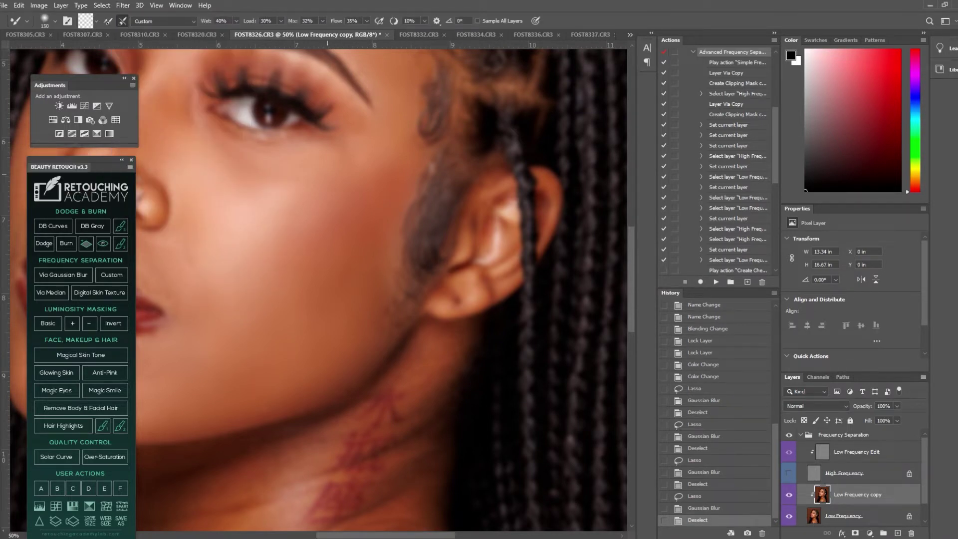
{"action": "left_click_drag", "start_coordinate": [316, 163], "coordinate": [305, 168]}
{"action": "left_click_drag", "start_coordinate": [309, 165], "coordinate": [297, 171]}
{"action": "left_click_drag", "start_coordinate": [301, 168], "coordinate": [266, 178]}
{"action": "left_click_drag", "start_coordinate": [270, 175], "coordinate": [250, 175]}
{"action": "left_click_drag", "start_coordinate": [255, 176], "coordinate": [228, 159]}
{"action": "left_click_drag", "start_coordinate": [231, 160], "coordinate": [213, 151]}
{"action": "mouse_move", "coordinate": [215, 151]}
{"action": "left_mouse_down"}
{"action": "mouse_move", "coordinate": [199, 142]}
{"action": "mouse_move", "coordinate": [217, 150]}
{"action": "left_mouse_up"}
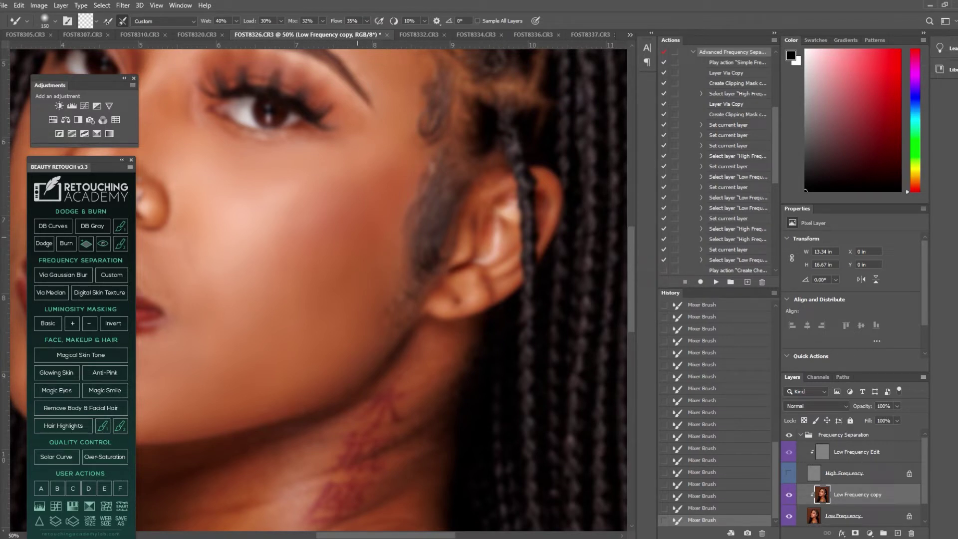
{"action": "key", "text": "l"}
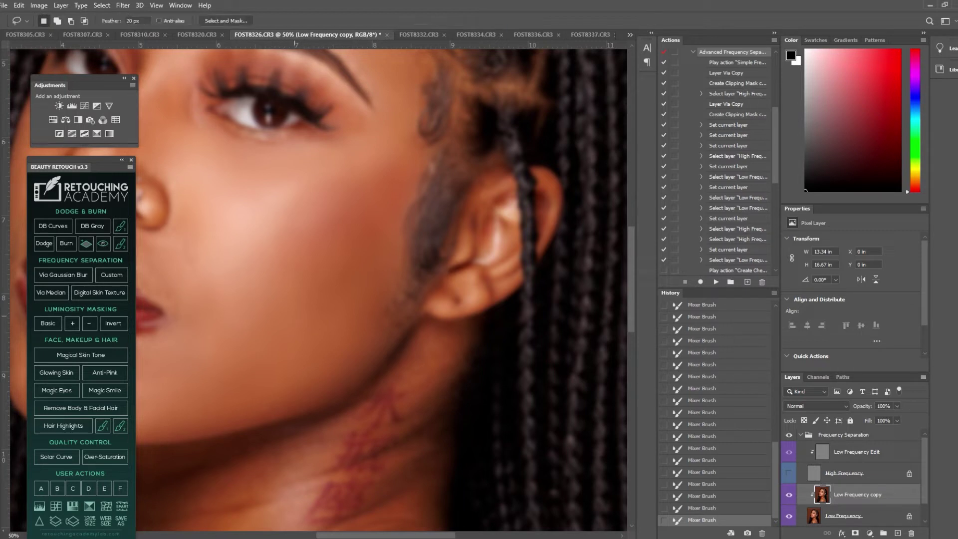
{"action": "key", "text": "b"}
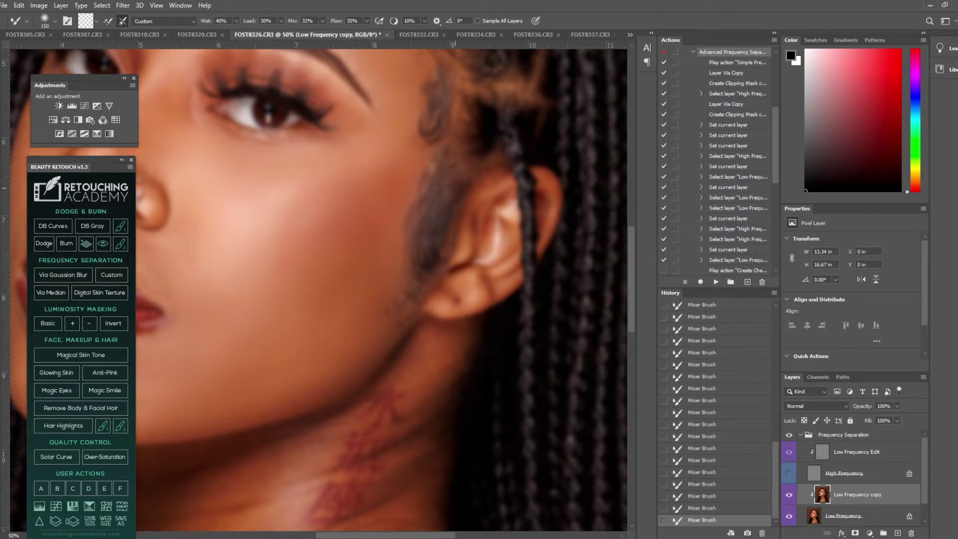
Show the High Frequency layer and examine the smoothed cheek and neck skin both close up and in the full portrait
{"action": "key", "text": "z"}
{"action": "left_click", "coordinate": [349, 311], "text": "alt"}
{"action": "left_click", "coordinate": [349, 311], "text": "alt"}
{"action": "left_click", "coordinate": [349, 311], "text": "alt"}
{"action": "left_click", "coordinate": [349, 311], "text": "alt"}
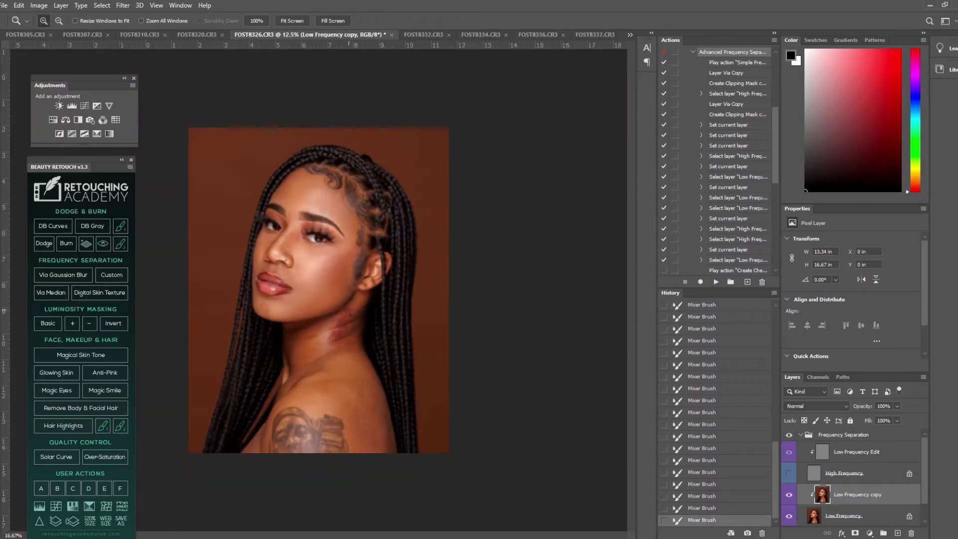
{"action": "left_click", "coordinate": [349, 310]}
{"action": "left_click", "coordinate": [356, 290]}
{"action": "left_click", "coordinate": [359, 272]}
{"action": "left_click", "coordinate": [789, 474]}
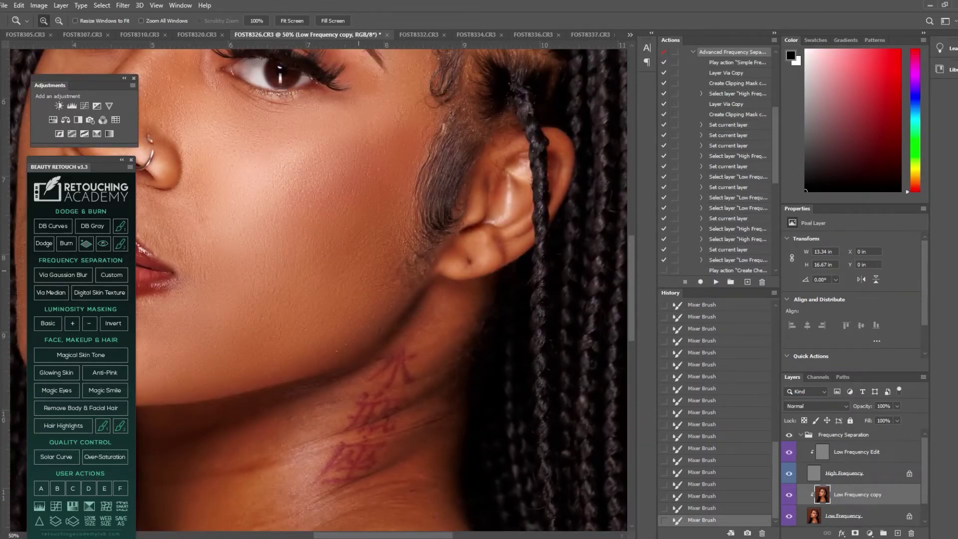
{"action": "left_click", "coordinate": [380, 305], "text": "alt"}
{"action": "left_click", "coordinate": [382, 309], "text": "alt"}
{"action": "left_click", "coordinate": [383, 309], "text": "alt"}
{"action": "left_click", "coordinate": [383, 310], "text": "alt"}
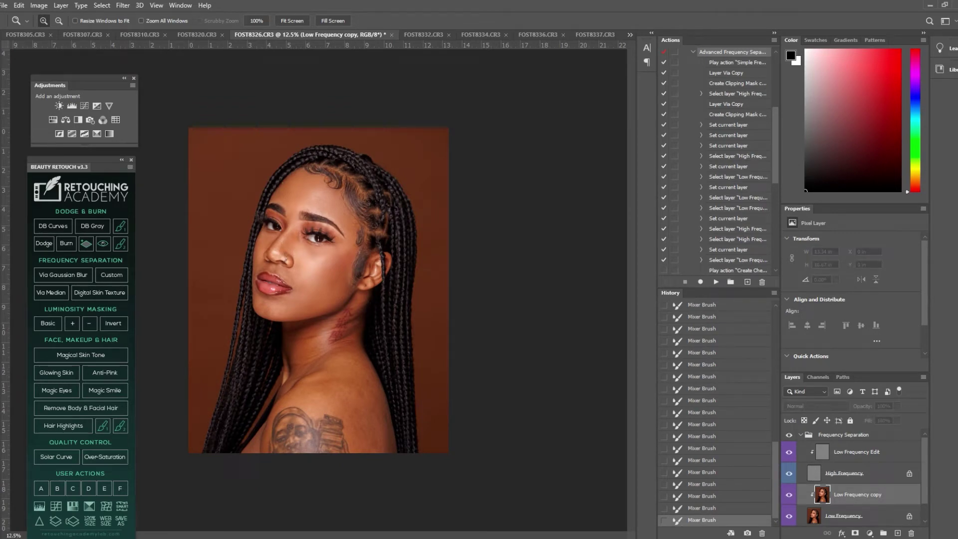
{"action": "key", "text": "ctrl+plus"}
{"action": "key", "text": "ctrl+plus"}
{"action": "key", "text": "ctrl+plus"}
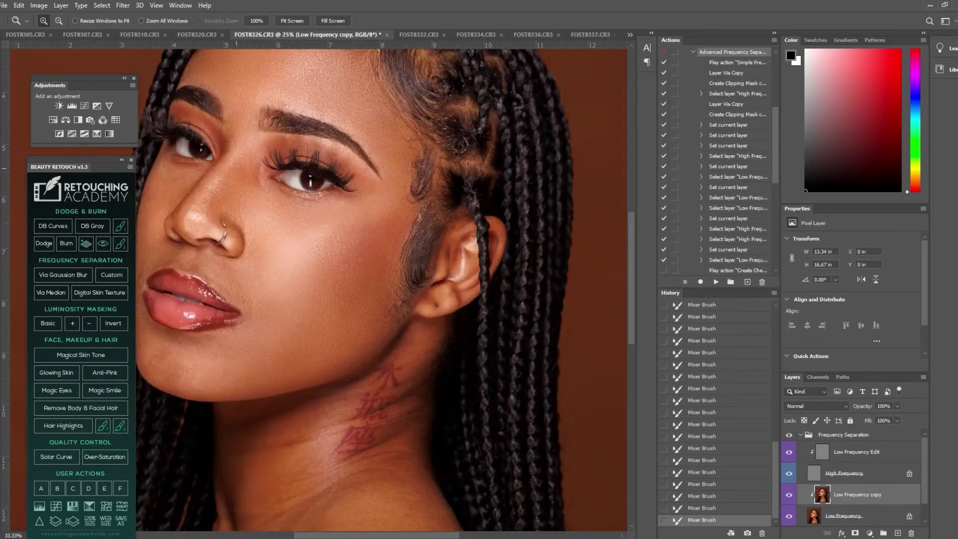
Hide the High Frequency layer, lasso the chin and lower jaw area, repeat the Gaussian Blur on it and deselect
{"action": "key", "text": "b"}
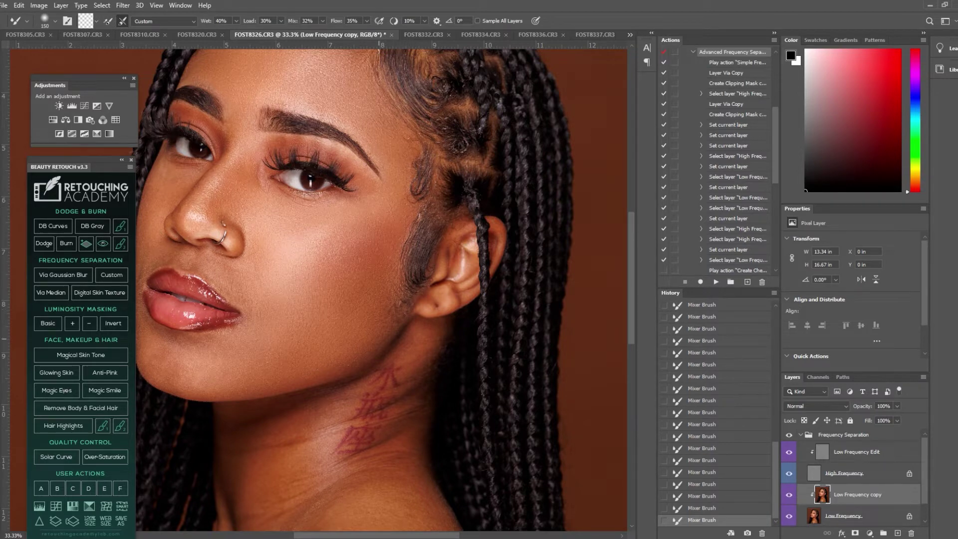
{"action": "left_click", "coordinate": [789, 474]}
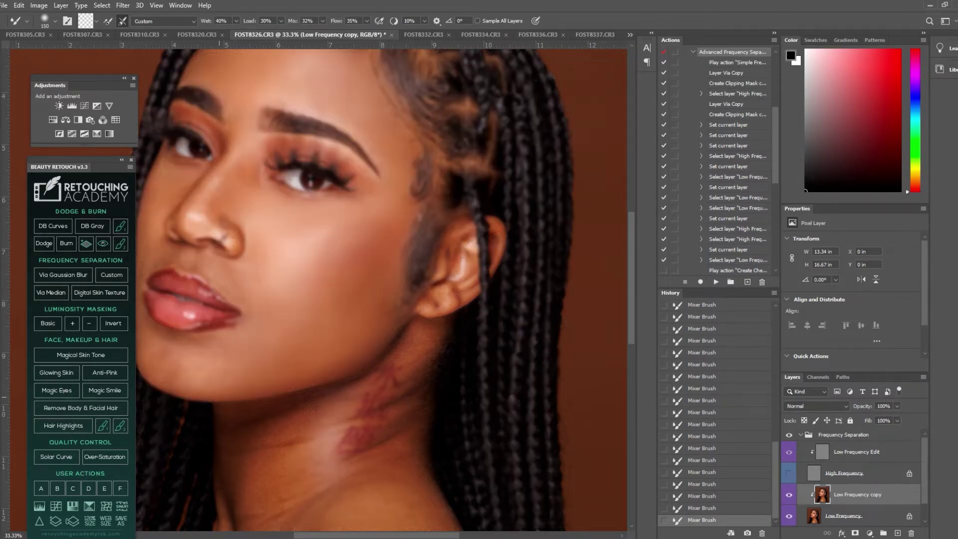
{"action": "key", "text": "l"}
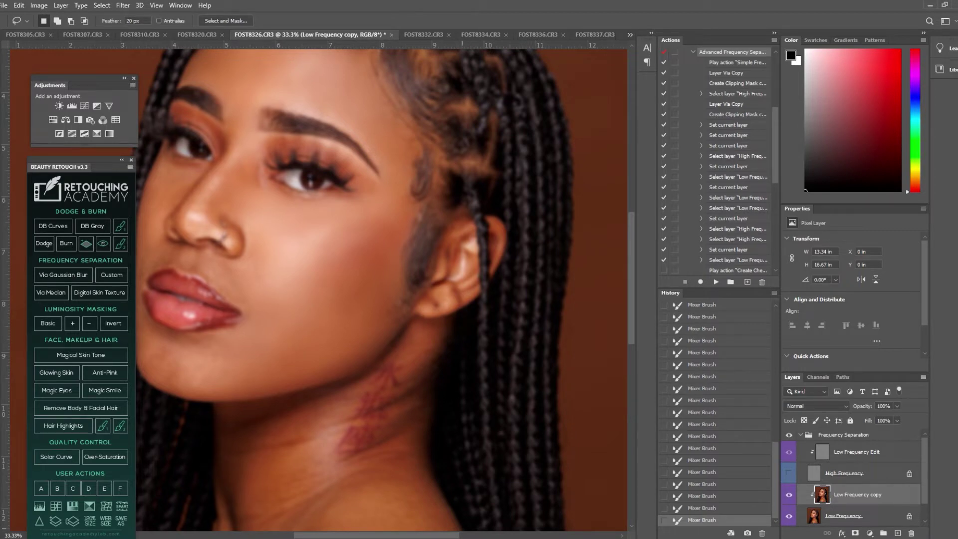
{"action": "scroll", "coordinate": [462, 290], "scroll_direction": "left", "scroll_amount": 2}
{"action": "mouse_move", "coordinate": [192, 351]}
{"action": "left_mouse_down"}
{"action": "mouse_move", "coordinate": [194, 319]}
{"action": "mouse_move", "coordinate": [246, 365]}
{"action": "mouse_move", "coordinate": [267, 366]}
{"action": "mouse_move", "coordinate": [225, 336]}
{"action": "mouse_move", "coordinate": [280, 332]}
{"action": "left_mouse_up"}
{"action": "mouse_move", "coordinate": [304, 381]}
{"action": "left_mouse_down"}
{"action": "mouse_move", "coordinate": [265, 398]}
{"action": "mouse_move", "coordinate": [215, 387]}
{"action": "left_mouse_up"}
{"action": "left_click_drag", "start_coordinate": [227, 335], "coordinate": [234, 343]}
{"action": "left_click", "coordinate": [123, 5]}
{"action": "left_click", "coordinate": [125, 15]}
{"action": "key", "text": "ctrl+d"}
Lasso the far cheek beside the nose, repeat the Gaussian Blur on it and deselect
{"action": "mouse_move", "coordinate": [200, 198]}
{"action": "left_mouse_down"}
{"action": "mouse_move", "coordinate": [214, 167]}
{"action": "mouse_move", "coordinate": [251, 169]}
{"action": "mouse_move", "coordinate": [215, 216]}
{"action": "mouse_move", "coordinate": [216, 254]}
{"action": "mouse_move", "coordinate": [195, 286]}
{"action": "mouse_move", "coordinate": [199, 192]}
{"action": "left_mouse_up"}
{"action": "left_click", "coordinate": [123, 5]}
{"action": "left_click", "coordinate": [142, 17]}
{"action": "key", "text": "ctrl+d"}
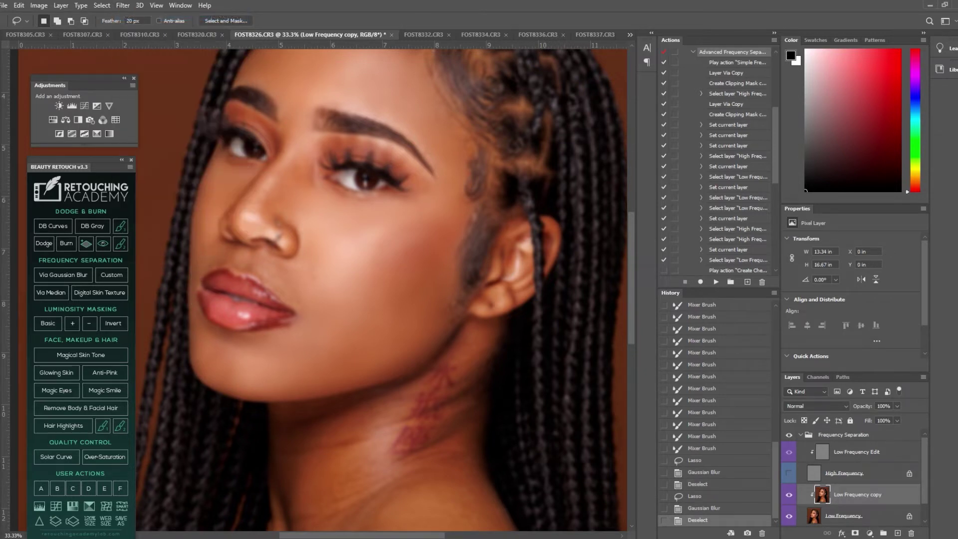
Blend the tones along the bridge and side of the nose with the Mixer Brush
{"action": "key", "text": "b"}
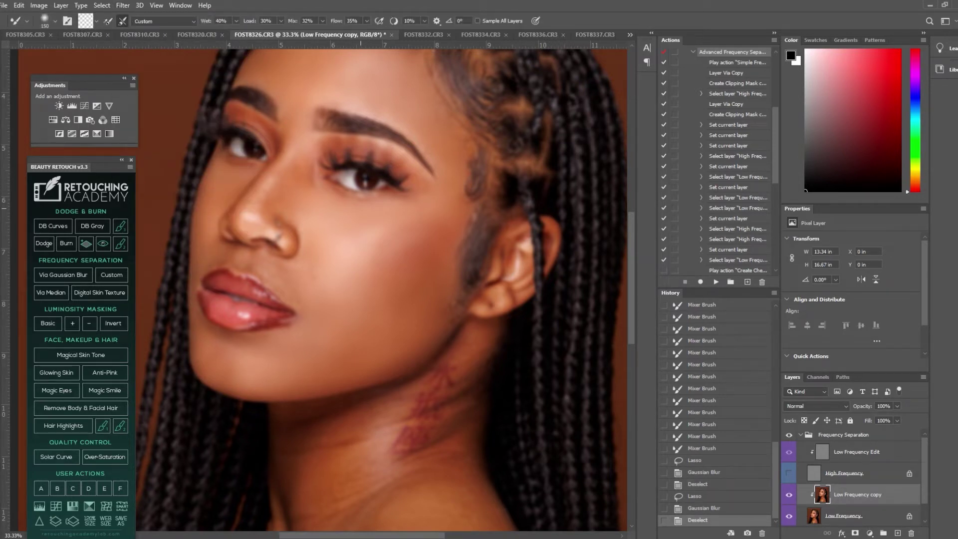
{"action": "left_click_drag", "start_coordinate": [301, 155], "coordinate": [258, 200]}
{"action": "left_click_drag", "start_coordinate": [280, 170], "coordinate": [254, 206]}
{"action": "left_click_drag", "start_coordinate": [269, 183], "coordinate": [252, 200]}
{"action": "left_click_drag", "start_coordinate": [266, 178], "coordinate": [255, 191]}
{"action": "mouse_move", "coordinate": [268, 173]}
{"action": "left_mouse_down"}
{"action": "mouse_move", "coordinate": [259, 188]}
{"action": "mouse_move", "coordinate": [289, 175]}
{"action": "left_mouse_up"}
{"action": "left_click_drag", "start_coordinate": [302, 156], "coordinate": [293, 181]}
{"action": "left_click_drag", "start_coordinate": [298, 164], "coordinate": [289, 181]}
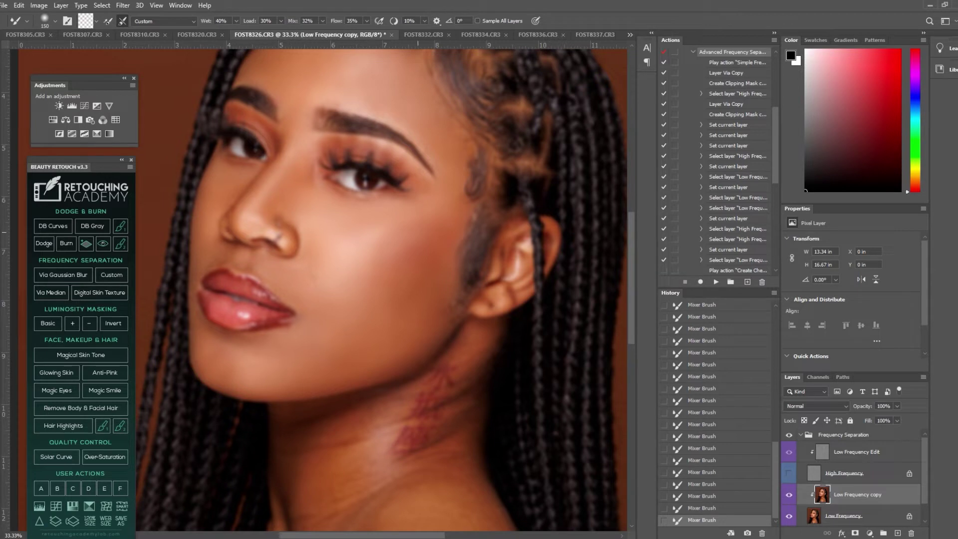
Lasso the outer cheek in front of the ear, repeat the Gaussian Blur on it and deselect
{"action": "key", "text": "l"}
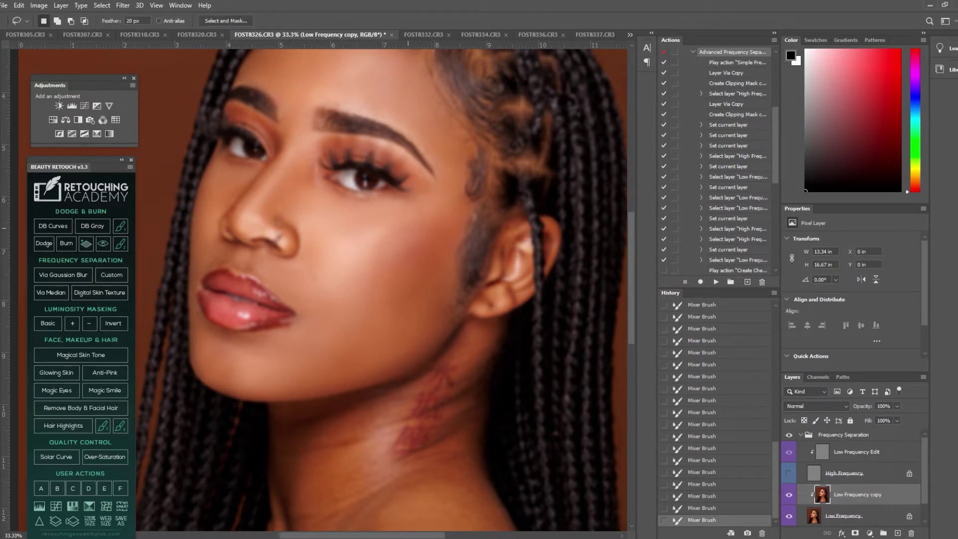
{"action": "mouse_move", "coordinate": [398, 228]}
{"action": "left_mouse_down"}
{"action": "mouse_move", "coordinate": [456, 220]}
{"action": "mouse_move", "coordinate": [427, 312]}
{"action": "mouse_move", "coordinate": [378, 304]}
{"action": "mouse_move", "coordinate": [360, 283]}
{"action": "mouse_move", "coordinate": [396, 231]}
{"action": "left_mouse_up"}
{"action": "left_click", "coordinate": [122, 5]}
{"action": "left_click", "coordinate": [139, 15]}
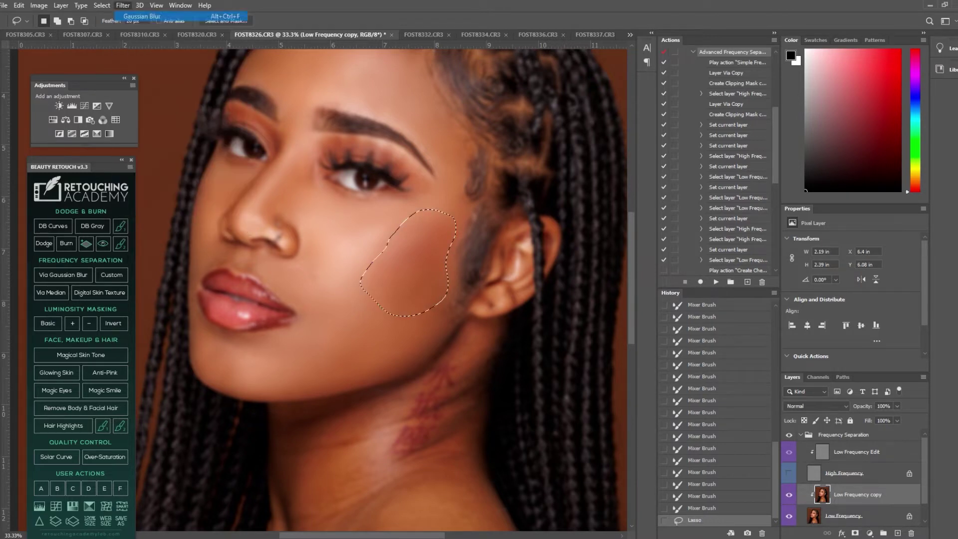
{"action": "key", "text": "ctrl+d"}
Lasso the near cheek under the eye and beside the nose, repeat the Gaussian Blur on it and deselect
{"action": "mouse_move", "coordinate": [307, 212]}
{"action": "left_mouse_down"}
{"action": "mouse_move", "coordinate": [402, 204]}
{"action": "mouse_move", "coordinate": [334, 244]}
{"action": "mouse_move", "coordinate": [310, 282]}
{"action": "mouse_move", "coordinate": [279, 268]}
{"action": "mouse_move", "coordinate": [305, 244]}
{"action": "mouse_move", "coordinate": [308, 212]}
{"action": "left_mouse_up"}
{"action": "left_click", "coordinate": [123, 5]}
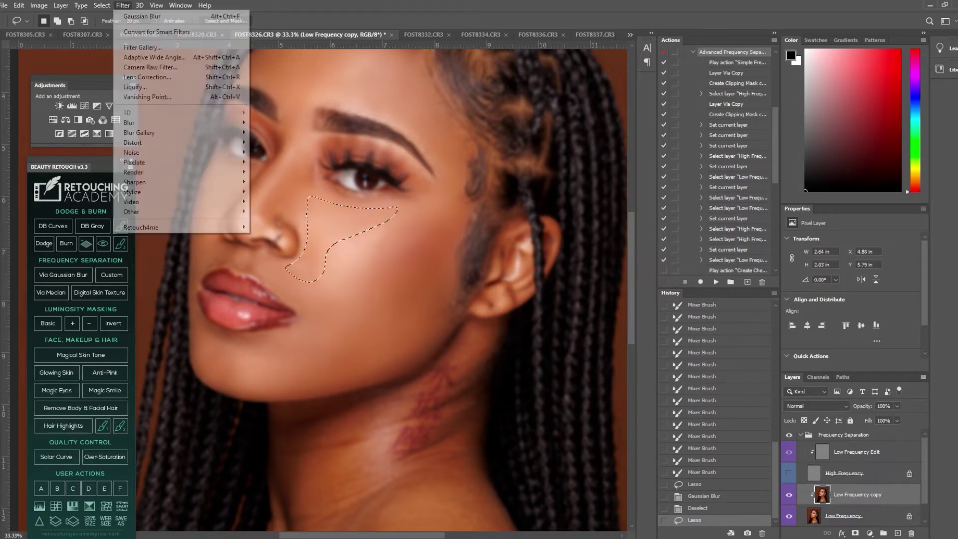
{"action": "left_click", "coordinate": [141, 16]}
{"action": "key", "text": "ctrl+d"}
Blend the tones beside the nose, across the forehead above the brow and down the temple with the Mixer Brush
{"action": "key", "text": "b"}
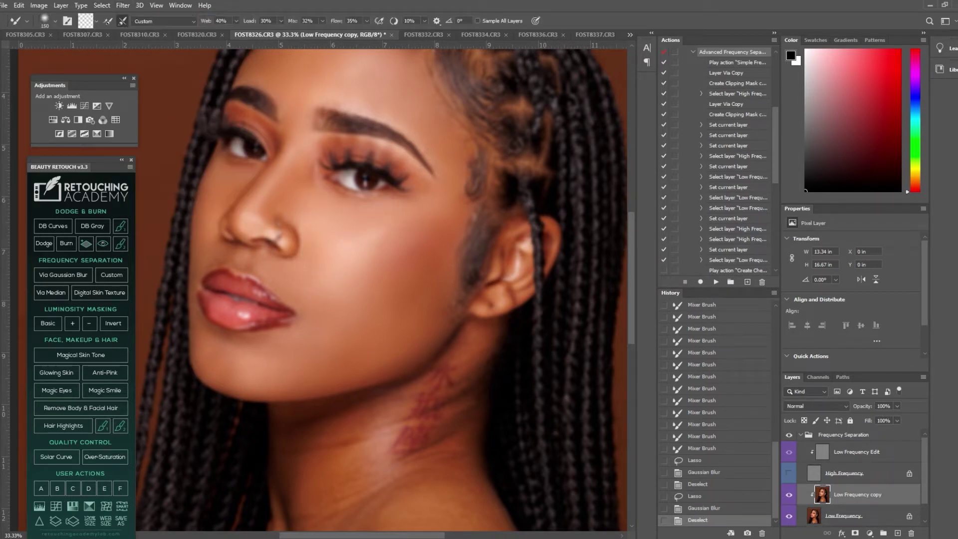
{"action": "left_click_drag", "start_coordinate": [305, 205], "coordinate": [301, 115]}
{"action": "mouse_move", "coordinate": [301, 117]}
{"action": "left_mouse_down"}
{"action": "mouse_move", "coordinate": [306, 78]}
{"action": "mouse_move", "coordinate": [339, 88]}
{"action": "mouse_move", "coordinate": [354, 107]}
{"action": "mouse_move", "coordinate": [345, 113]}
{"action": "mouse_move", "coordinate": [369, 111]}
{"action": "left_mouse_up"}
{"action": "left_click_drag", "start_coordinate": [363, 104], "coordinate": [408, 135]}
{"action": "left_click_drag", "start_coordinate": [403, 128], "coordinate": [431, 153]}
{"action": "left_click_drag", "start_coordinate": [428, 142], "coordinate": [438, 168]}
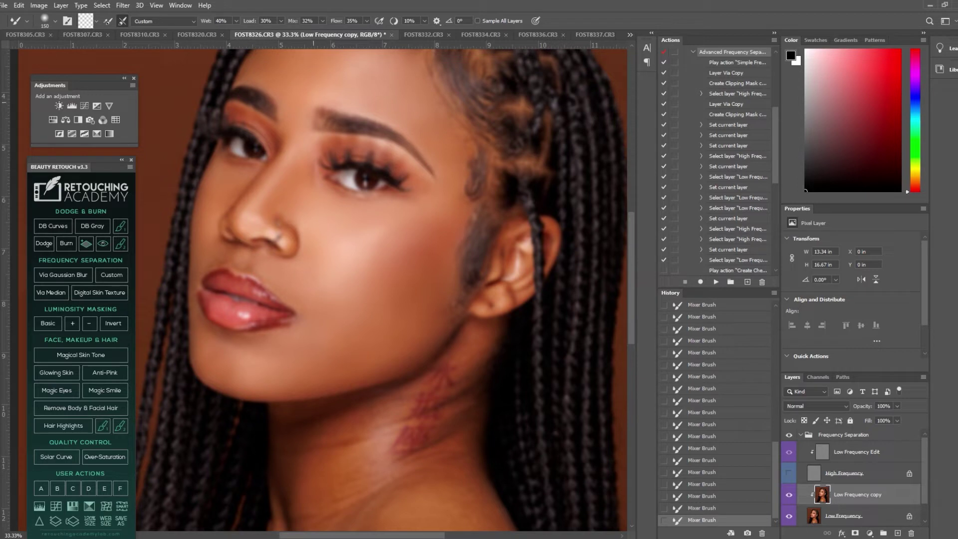
Undo a first eraser stroke, then erase the blended tones over the eyebrows on Low Frequency copy with the Eraser at size 60
{"action": "key", "text": "e"}
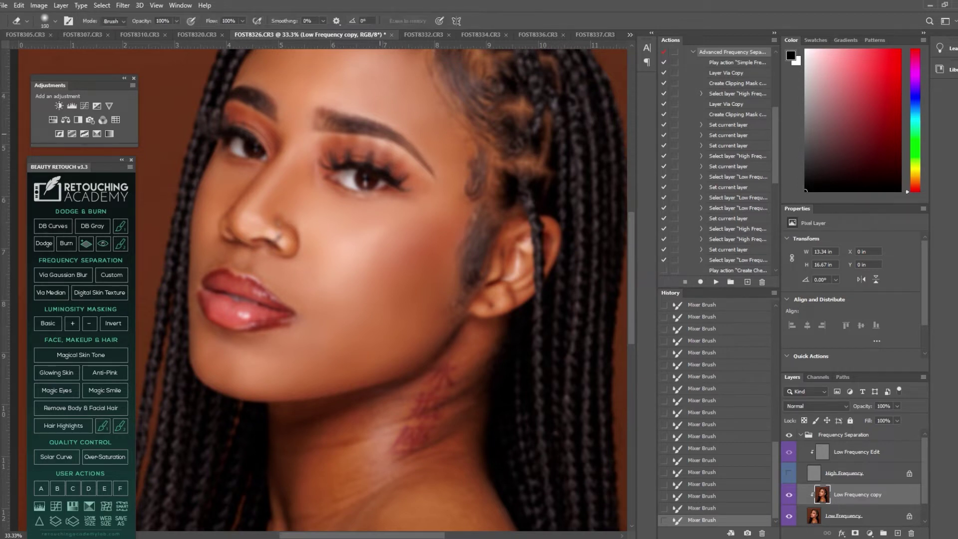
{"action": "left_click_drag", "start_coordinate": [381, 134], "coordinate": [418, 157]}
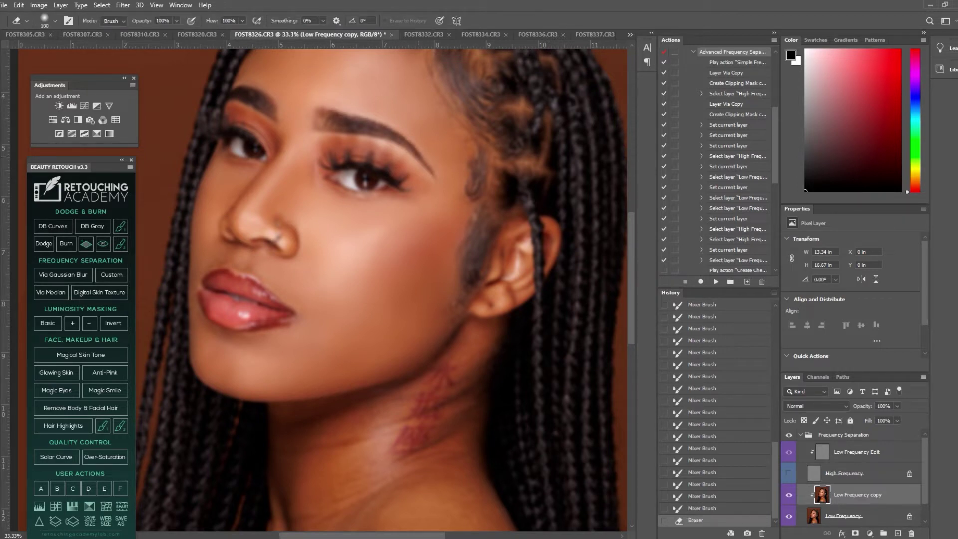
{"action": "key", "text": "ctrl+z"}
{"action": "key", "text": "bracketleft"}
{"action": "key", "text": "bracketleft"}
{"action": "key", "text": "bracketleft"}
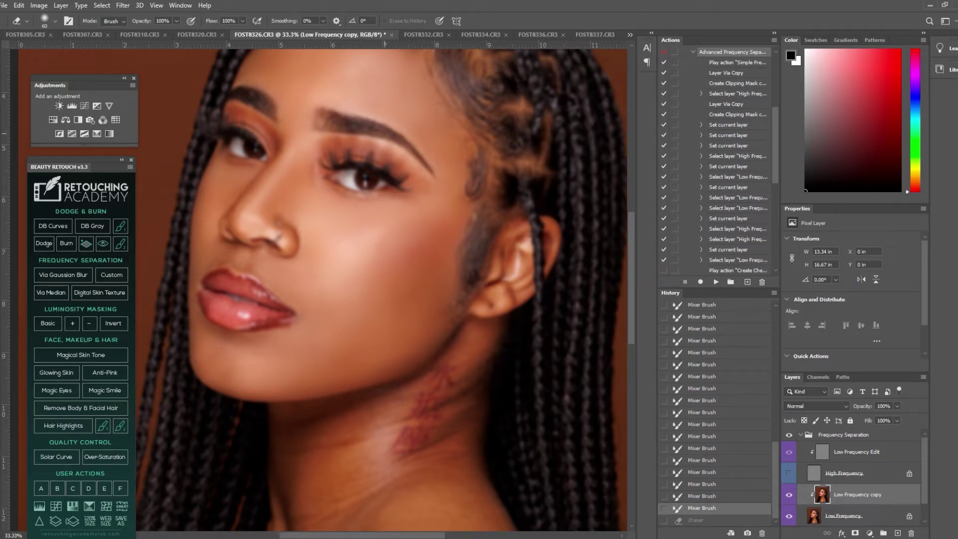
{"action": "left_click_drag", "start_coordinate": [329, 120], "coordinate": [253, 99]}
{"action": "left_click", "coordinate": [299, 150], "text": "alt"}
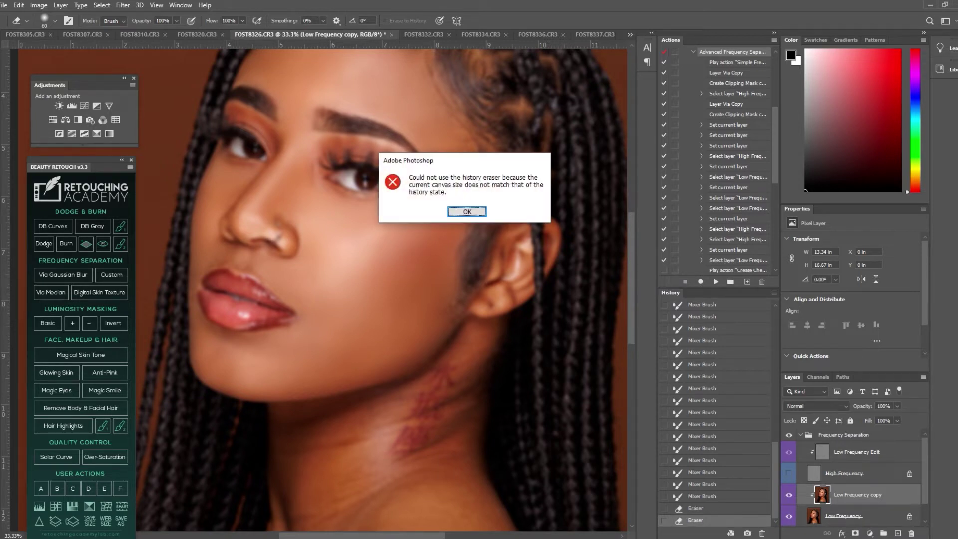
{"action": "left_click", "coordinate": [467, 212]}
{"action": "key", "text": "z"}
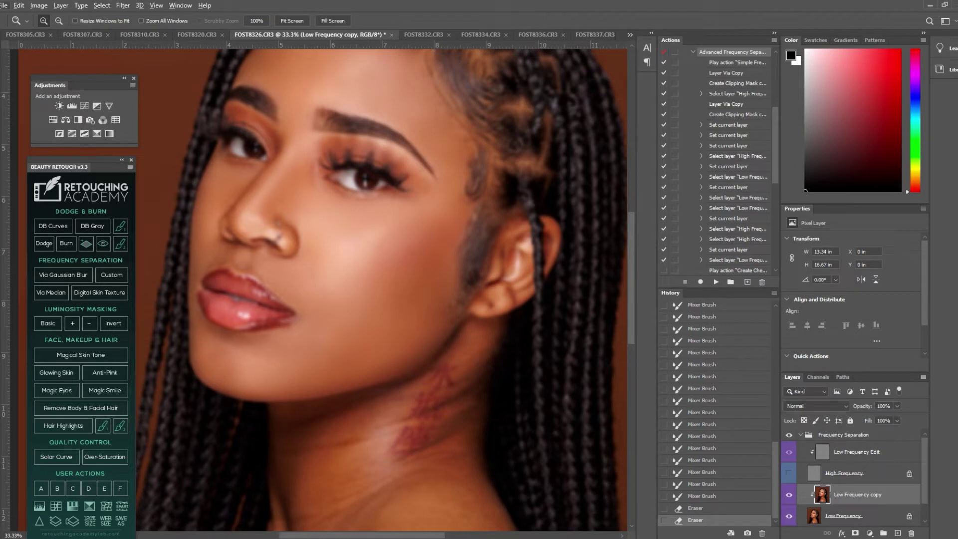
Blend the tones along the chin and lower jaw beneath the lips with the Mixer Brush
{"action": "key", "text": "b"}
{"action": "left_click_drag", "start_coordinate": [200, 351], "coordinate": [210, 364]}
{"action": "left_click_drag", "start_coordinate": [207, 360], "coordinate": [224, 376]}
{"action": "left_click_drag", "start_coordinate": [220, 373], "coordinate": [250, 376]}
{"action": "left_click_drag", "start_coordinate": [249, 370], "coordinate": [294, 345]}
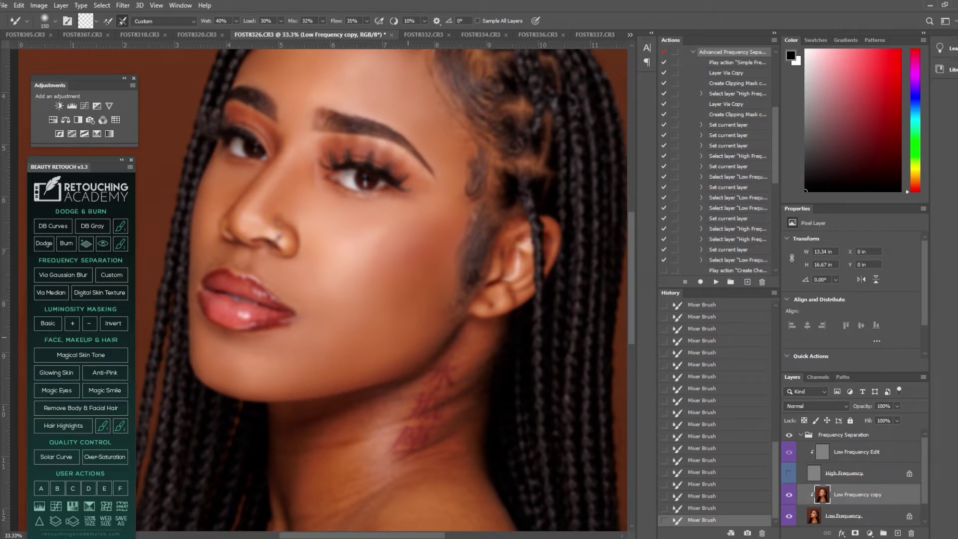
Show the High Frequency layer and examine the smoothed face, forehead and neck both close up and in the full portrait
{"action": "left_click", "coordinate": [789, 473]}
{"action": "key", "text": "z"}
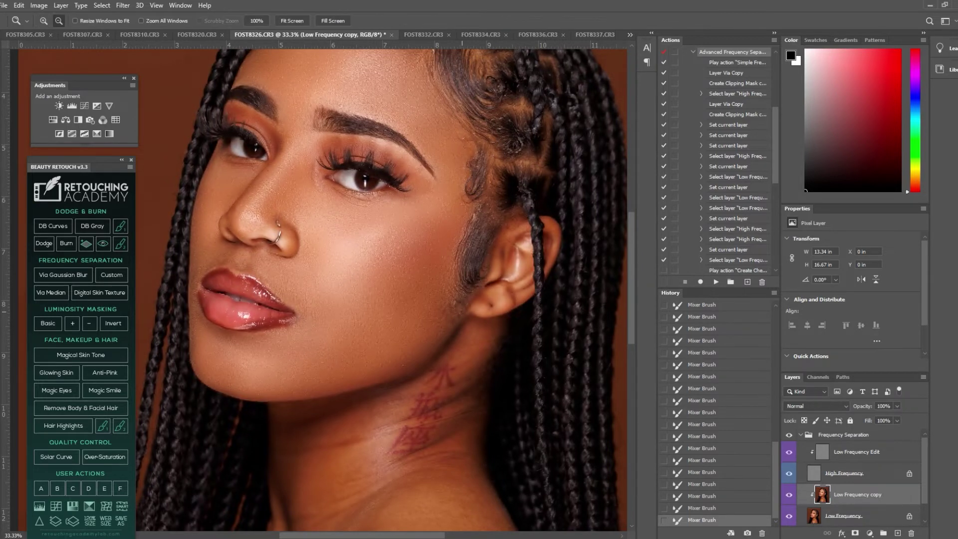
{"action": "left_click", "coordinate": [461, 316], "text": "alt"}
{"action": "left_click", "coordinate": [461, 316], "text": "alt"}
{"action": "left_click", "coordinate": [461, 317], "text": "alt"}
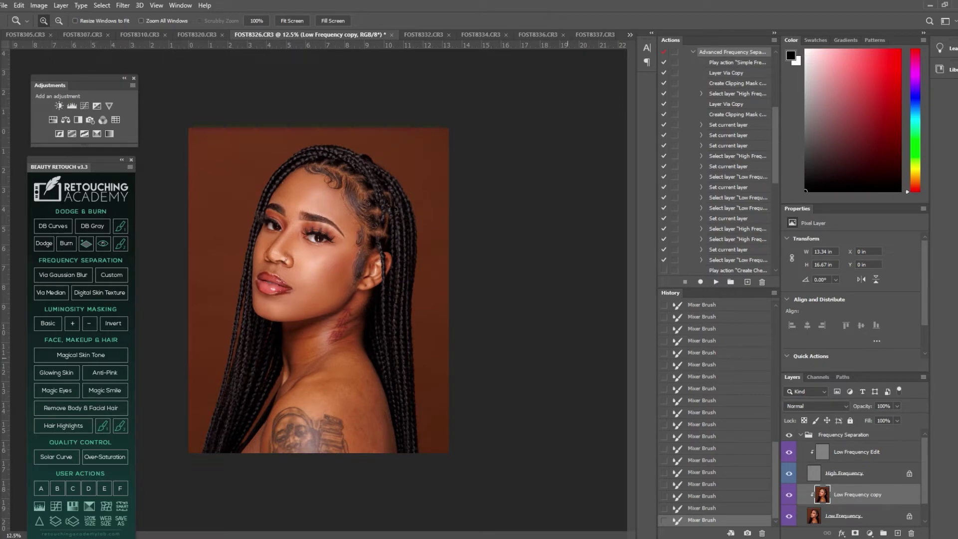
{"action": "left_click", "coordinate": [315, 191]}
{"action": "left_click", "coordinate": [315, 191]}
{"action": "left_click", "coordinate": [315, 191]}
{"action": "left_click", "coordinate": [315, 191]}
{"action": "key", "text": "b"}
{"action": "scroll", "coordinate": [299, 170], "scroll_direction": "up", "scroll_amount": 3}
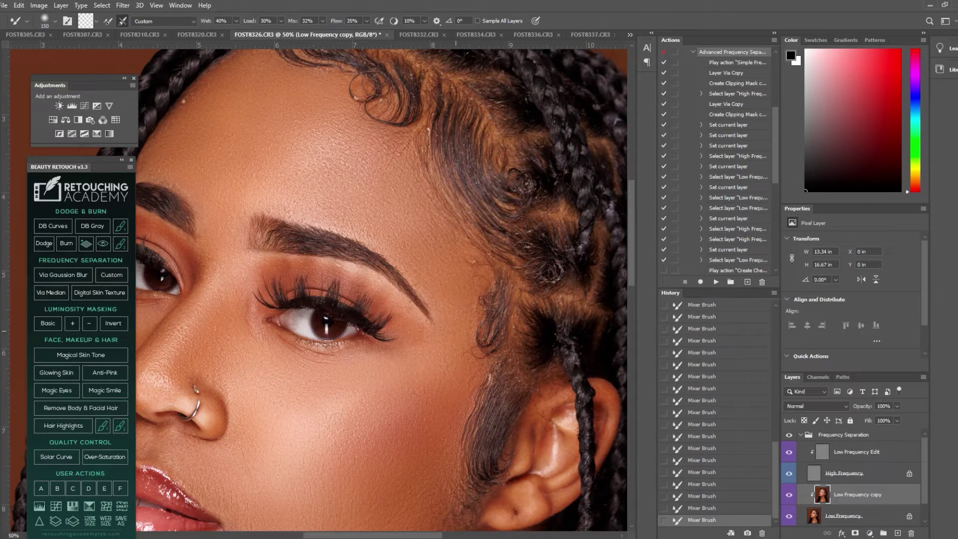
{"action": "key", "text": "z"}
{"action": "key", "text": "ctrl+minus"}
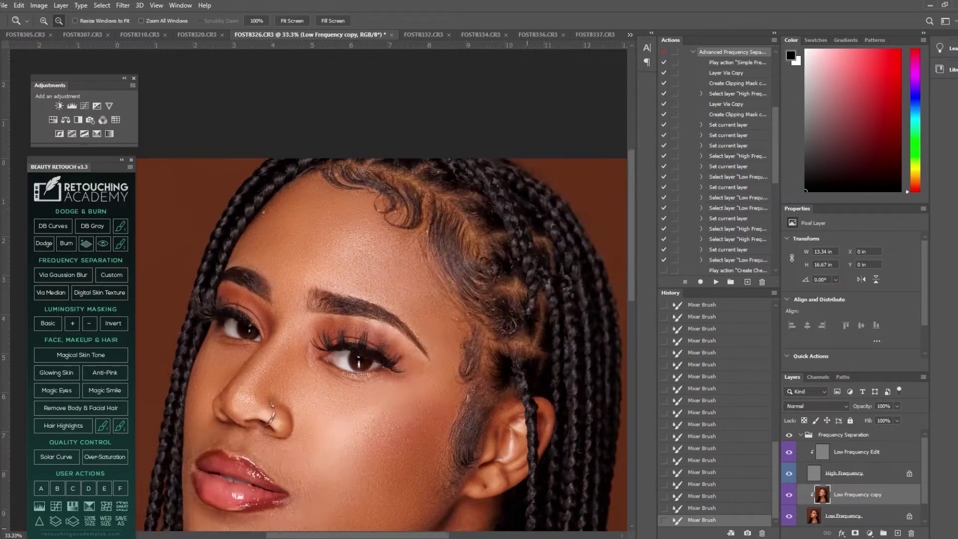
{"action": "left_click", "coordinate": [349, 300], "text": "alt"}
{"action": "left_click", "coordinate": [350, 300], "text": "alt"}
{"action": "left_click", "coordinate": [349, 299], "text": "alt"}
{"action": "left_click", "coordinate": [316, 350]}
{"action": "left_click", "coordinate": [316, 350]}
{"action": "left_click", "coordinate": [316, 350]}
{"action": "left_click", "coordinate": [316, 349]}
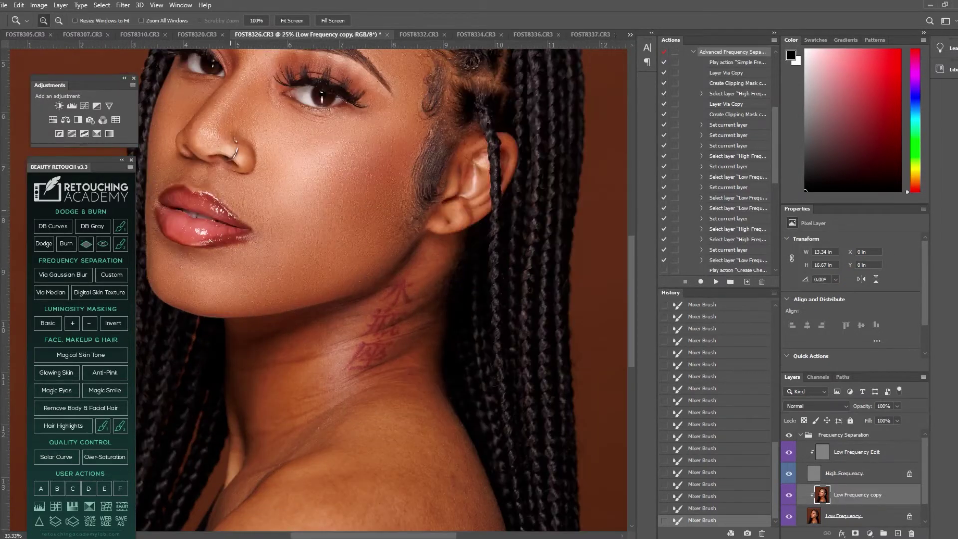
{"action": "scroll", "coordinate": [230, 210], "scroll_direction": "down", "scroll_amount": 4}
Hide the High Frequency layer, lasso two neck areas one after the other, repeating the Gaussian Blur and deselecting after each
{"action": "left_click", "coordinate": [789, 473]}
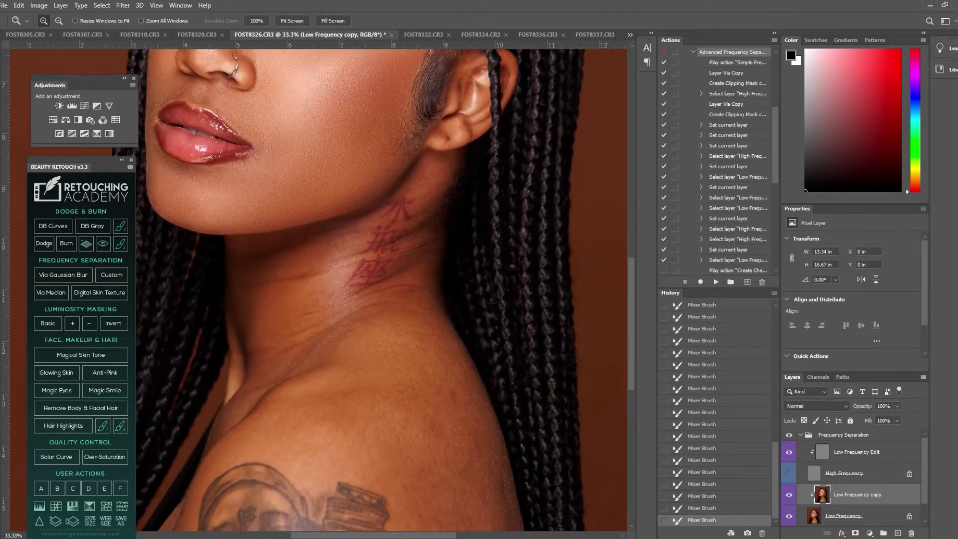
{"action": "key", "text": "l"}
{"action": "mouse_move", "coordinate": [238, 314]}
{"action": "left_mouse_down"}
{"action": "mouse_move", "coordinate": [232, 249]}
{"action": "mouse_move", "coordinate": [319, 246]}
{"action": "mouse_move", "coordinate": [367, 218]}
{"action": "mouse_move", "coordinate": [296, 350]}
{"action": "mouse_move", "coordinate": [242, 411]}
{"action": "mouse_move", "coordinate": [239, 314]}
{"action": "left_mouse_up"}
{"action": "left_click", "coordinate": [123, 5]}
{"action": "left_click", "coordinate": [135, 14]}
{"action": "key", "text": "ctrl+d"}
{"action": "mouse_move", "coordinate": [343, 251]}
{"action": "left_mouse_down"}
{"action": "mouse_move", "coordinate": [377, 213]}
{"action": "mouse_move", "coordinate": [342, 295]}
{"action": "mouse_move", "coordinate": [364, 295]}
{"action": "mouse_move", "coordinate": [395, 268]}
{"action": "mouse_move", "coordinate": [420, 162]}
{"action": "mouse_move", "coordinate": [456, 156]}
{"action": "mouse_move", "coordinate": [433, 257]}
{"action": "mouse_move", "coordinate": [440, 316]}
{"action": "mouse_move", "coordinate": [370, 306]}
{"action": "mouse_move", "coordinate": [288, 368]}
{"action": "mouse_move", "coordinate": [343, 251]}
{"action": "left_mouse_up"}
{"action": "key", "text": "ctrl+f"}
{"action": "key", "text": "ctrl+d"}
Show the High Frequency layer and examine the blurred neck against the shoulder and the full portrait
{"action": "scroll", "coordinate": [399, 345], "scroll_direction": "down", "scroll_amount": 1}
{"action": "key", "text": "z"}
{"action": "left_click", "coordinate": [400, 345], "text": "alt"}
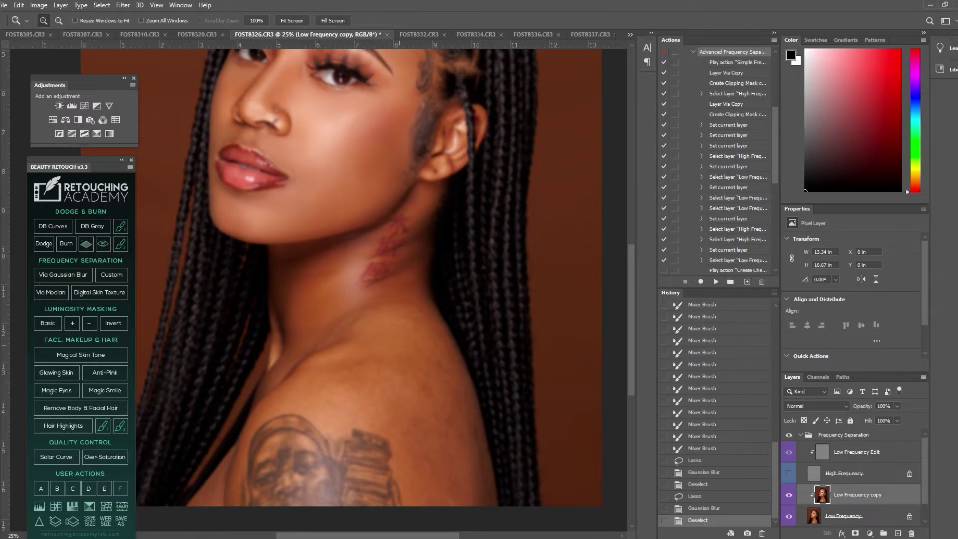
{"action": "left_click", "coordinate": [399, 346], "text": "alt"}
{"action": "left_click", "coordinate": [400, 345], "text": "alt"}
{"action": "left_click", "coordinate": [789, 474]}
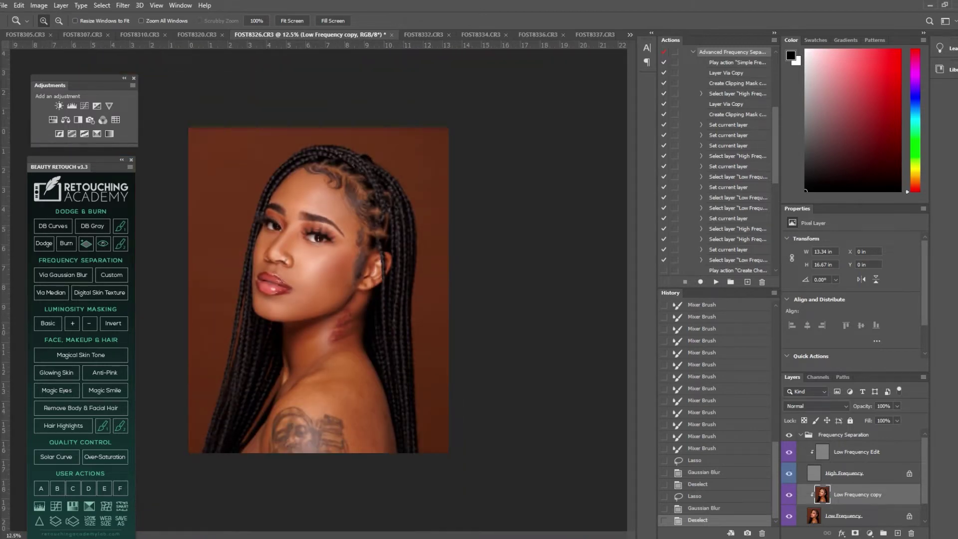
{"action": "left_click", "coordinate": [374, 414]}
{"action": "left_click", "coordinate": [375, 414]}
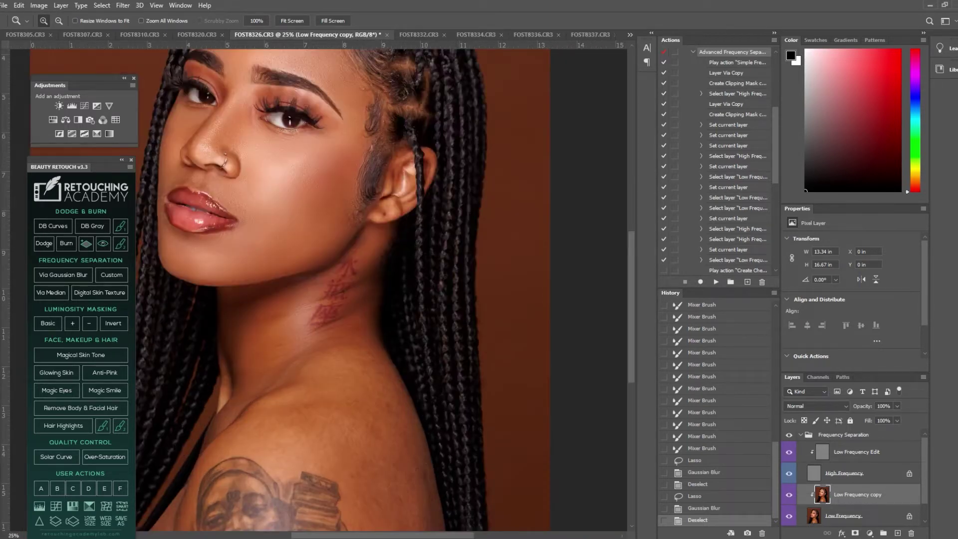
Hide the High Frequency layer, lasso the shoulder and upper arm around the tattoo, repeat the Gaussian Blur and deselect
{"action": "left_click", "coordinate": [789, 473]}
{"action": "scroll", "coordinate": [396, 440], "scroll_direction": "down", "scroll_amount": 2}
{"action": "left_click", "coordinate": [396, 439]}
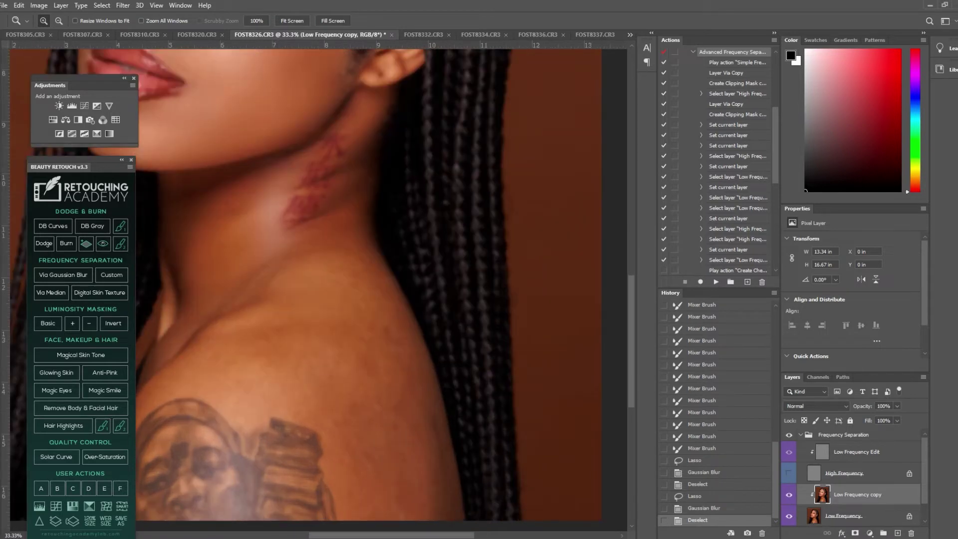
{"action": "key", "text": "ctrl+minus"}
{"action": "key", "text": "l"}
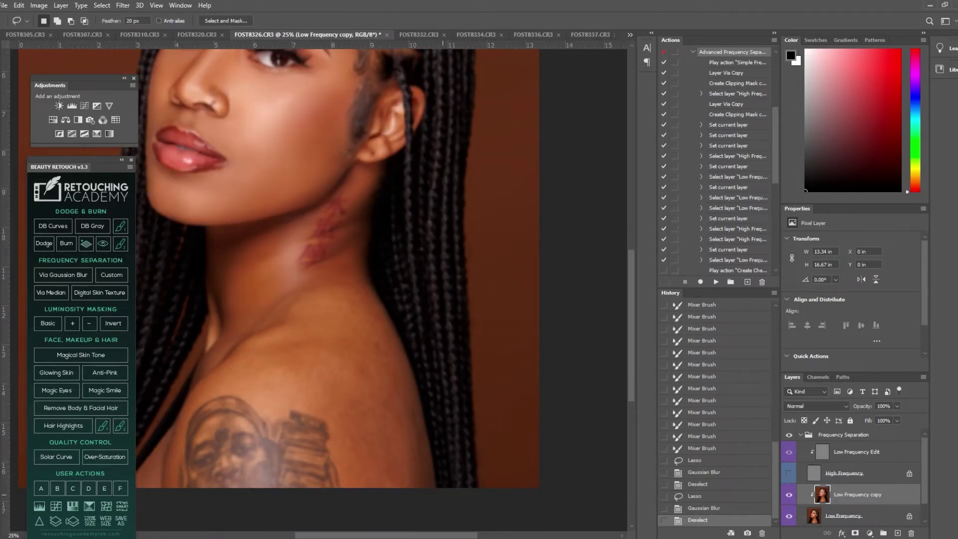
{"action": "mouse_move", "coordinate": [436, 488]}
{"action": "left_mouse_down"}
{"action": "mouse_move", "coordinate": [399, 355]}
{"action": "mouse_move", "coordinate": [357, 278]}
{"action": "mouse_move", "coordinate": [320, 278]}
{"action": "mouse_move", "coordinate": [253, 328]}
{"action": "mouse_move", "coordinate": [292, 316]}
{"action": "mouse_move", "coordinate": [205, 386]}
{"action": "mouse_move", "coordinate": [182, 418]}
{"action": "mouse_move", "coordinate": [166, 487]}
{"action": "mouse_move", "coordinate": [181, 433]}
{"action": "left_mouse_up"}
{"action": "mouse_move", "coordinate": [216, 396]}
{"action": "left_mouse_down"}
{"action": "mouse_move", "coordinate": [276, 417]}
{"action": "mouse_move", "coordinate": [317, 412]}
{"action": "mouse_move", "coordinate": [345, 488]}
{"action": "left_mouse_up"}
{"action": "left_click", "coordinate": [123, 5]}
{"action": "left_click", "coordinate": [130, 13]}
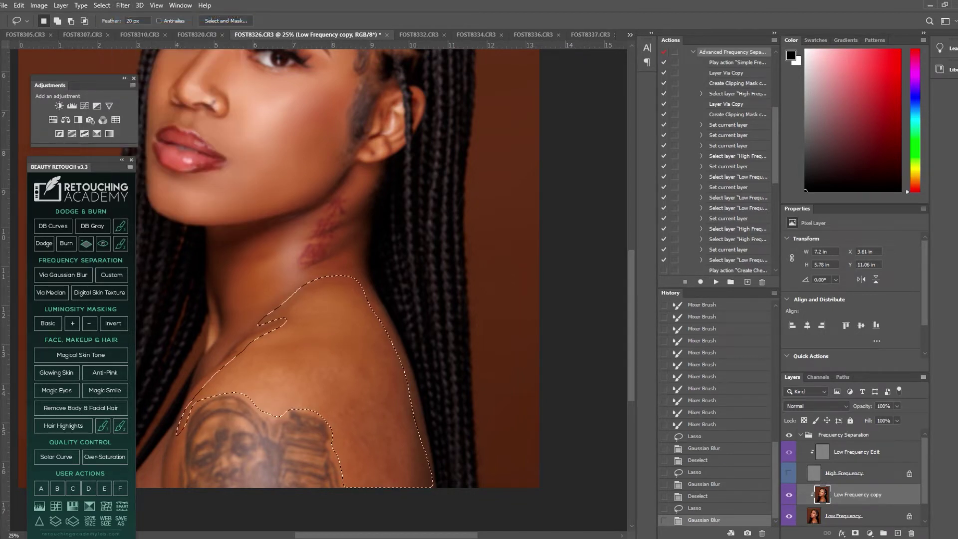
{"action": "key", "text": "ctrl+d"}
Blend the tones across the shoulder and upper arm around the tattoo with the Mixer Brush, enlarging the brush to 250
{"action": "key", "text": "b"}
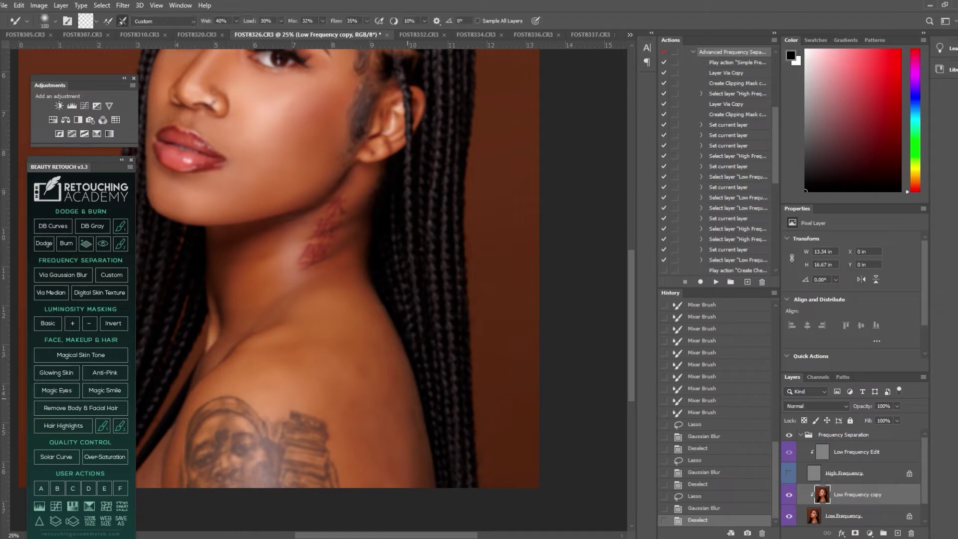
{"action": "left_click_drag", "start_coordinate": [410, 409], "coordinate": [416, 441]}
{"action": "left_click_drag", "start_coordinate": [330, 388], "coordinate": [374, 362]}
{"action": "mouse_move", "coordinate": [357, 395]}
{"action": "left_mouse_down"}
{"action": "mouse_move", "coordinate": [379, 366]}
{"action": "mouse_move", "coordinate": [401, 408]}
{"action": "left_mouse_up"}
{"action": "mouse_move", "coordinate": [395, 371]}
{"action": "left_mouse_down"}
{"action": "mouse_move", "coordinate": [405, 407]}
{"action": "mouse_move", "coordinate": [379, 404]}
{"action": "left_mouse_up"}
{"action": "key", "text": "]"}
{"action": "mouse_move", "coordinate": [360, 364]}
{"action": "left_mouse_down"}
{"action": "mouse_move", "coordinate": [354, 395]}
{"action": "mouse_move", "coordinate": [334, 392]}
{"action": "left_mouse_up"}
{"action": "mouse_move", "coordinate": [334, 362]}
{"action": "left_mouse_down"}
{"action": "mouse_move", "coordinate": [327, 387]}
{"action": "mouse_move", "coordinate": [311, 372]}
{"action": "left_mouse_up"}
{"action": "mouse_move", "coordinate": [309, 364]}
{"action": "left_mouse_down"}
{"action": "mouse_move", "coordinate": [303, 340]}
{"action": "mouse_move", "coordinate": [309, 363]}
{"action": "left_mouse_up"}
{"action": "mouse_move", "coordinate": [315, 342]}
{"action": "left_mouse_down"}
{"action": "mouse_move", "coordinate": [322, 364]}
{"action": "mouse_move", "coordinate": [340, 342]}
{"action": "left_mouse_up"}
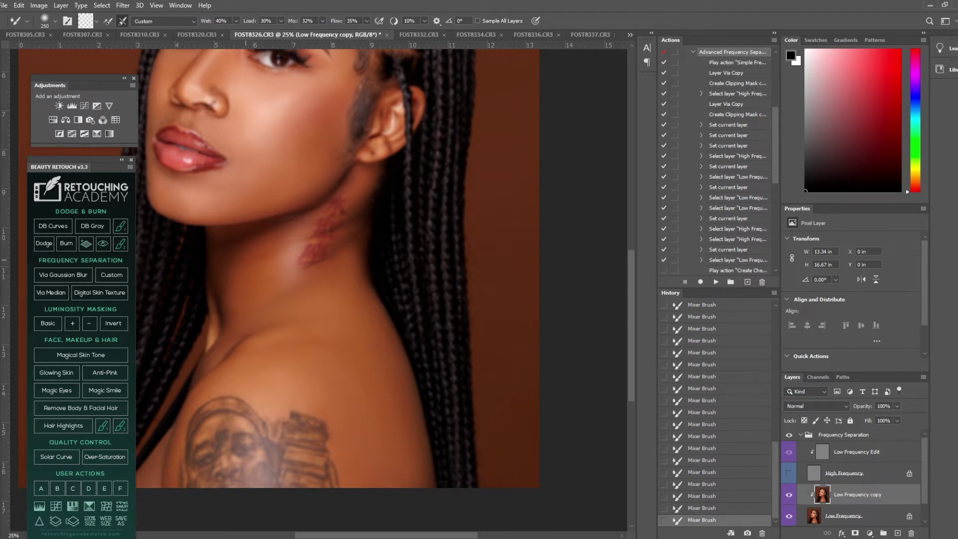
Show the High Frequency layer and examine the smoothed shoulder in the full portrait and the tattooed neck close up
{"action": "left_click", "coordinate": [789, 474]}
{"action": "key", "text": "z"}
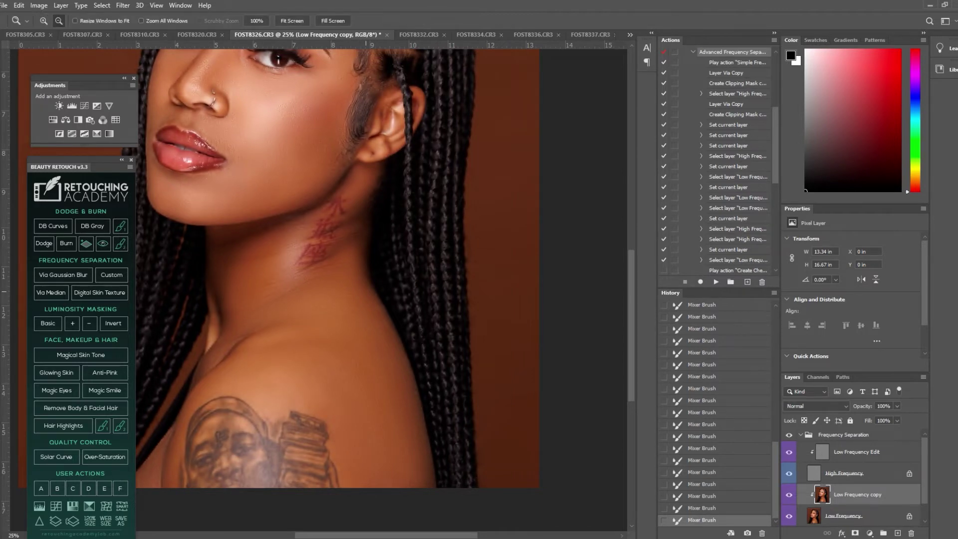
{"action": "left_click", "coordinate": [365, 291], "text": "alt"}
{"action": "left_click", "coordinate": [366, 291], "text": "alt"}
{"action": "left_click", "coordinate": [366, 292], "text": "alt"}
{"action": "left_click", "coordinate": [367, 288], "text": "alt"}
{"action": "left_click", "coordinate": [332, 323]}
{"action": "left_click", "coordinate": [332, 323]}
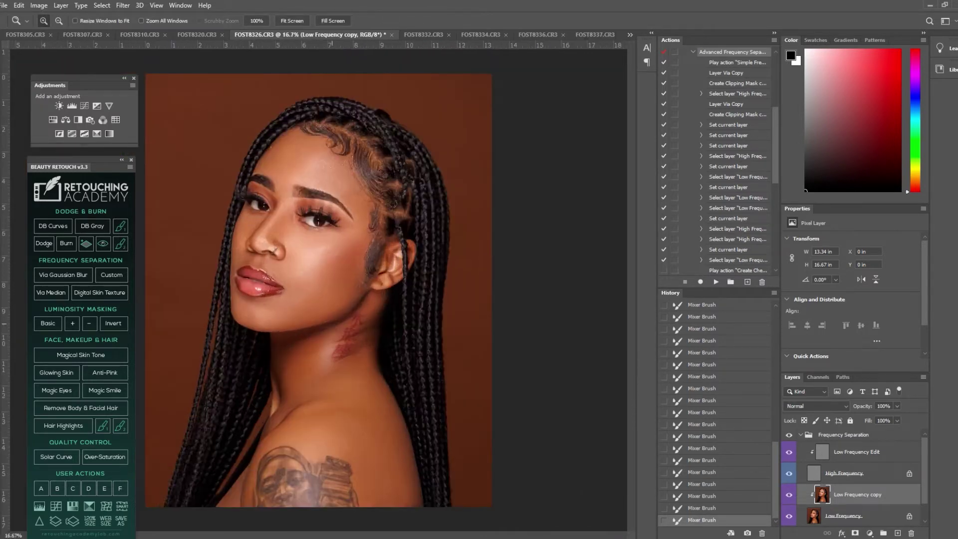
{"action": "left_click", "coordinate": [332, 323]}
{"action": "left_click", "coordinate": [332, 323]}
{"action": "left_click", "coordinate": [332, 323]}
Hide the High Frequency layer and erase the blended tones on Low Frequency copy along the back of the neck beside the braids
{"action": "left_click", "coordinate": [789, 473]}
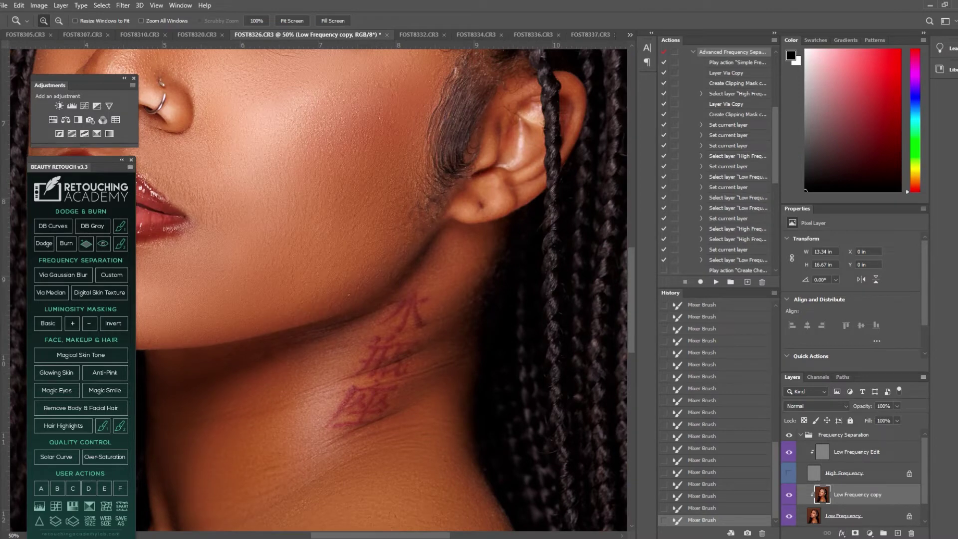
{"action": "key", "text": "b"}
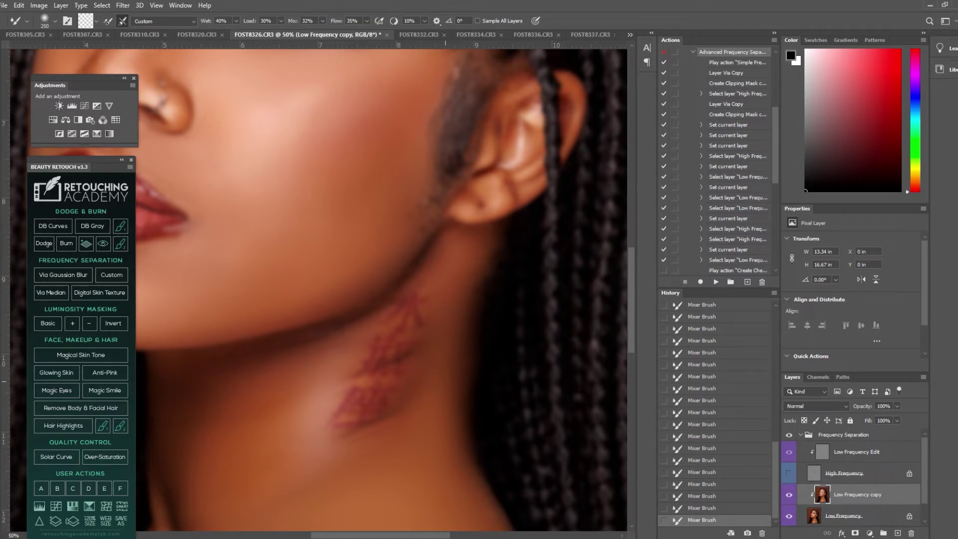
{"action": "key", "text": "e"}
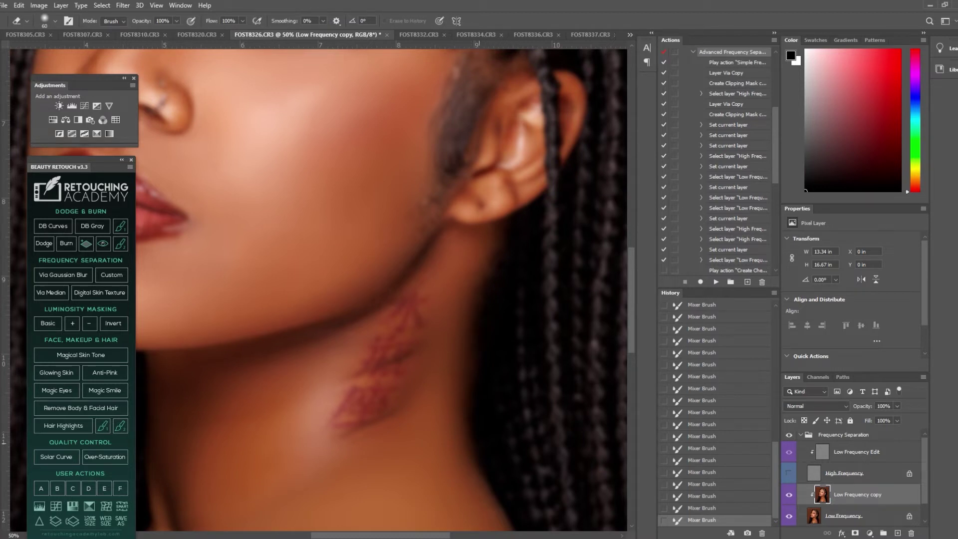
{"action": "left_click_drag", "start_coordinate": [500, 257], "coordinate": [492, 280]}
Show the High Frequency layer and examine the retouched skin in the full portrait and close up around the neck
{"action": "key", "text": "z"}
{"action": "left_click", "coordinate": [449, 284], "text": "alt"}
{"action": "left_click", "coordinate": [449, 284], "text": "alt"}
{"action": "left_click", "coordinate": [449, 284], "text": "alt"}
{"action": "left_click", "coordinate": [449, 285], "text": "alt"}
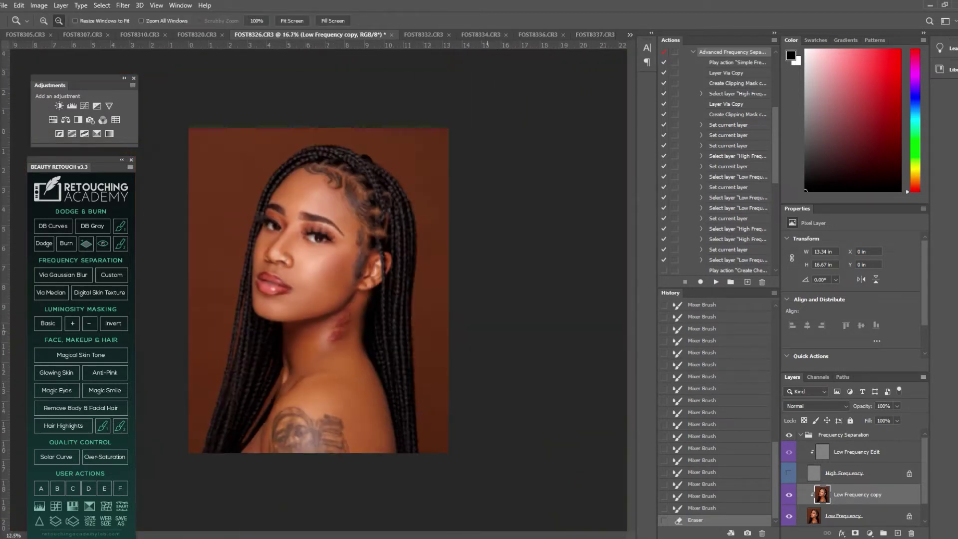
{"action": "left_click", "coordinate": [450, 285], "text": "alt"}
{"action": "left_click", "coordinate": [789, 474]}
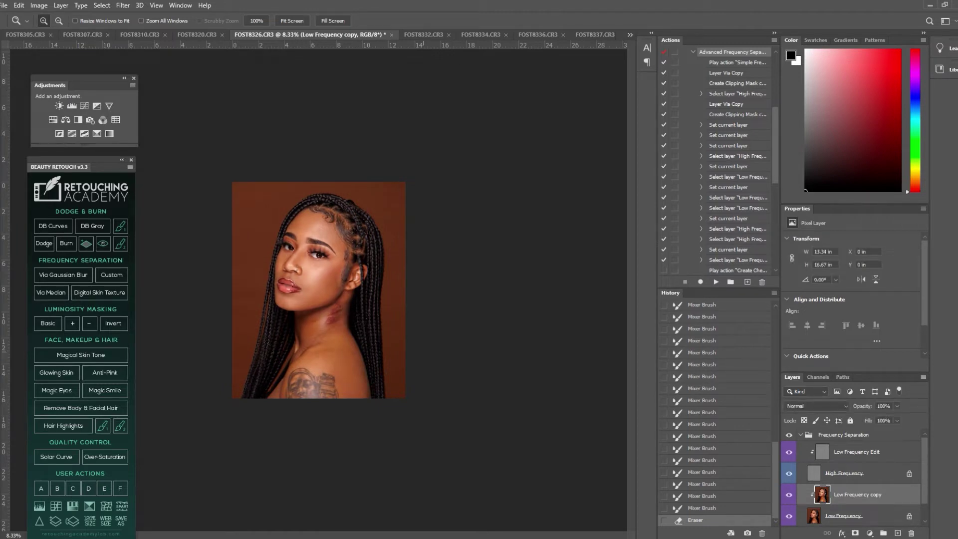
{"action": "left_click", "coordinate": [355, 340]}
{"action": "left_click", "coordinate": [355, 340]}
{"action": "left_click", "coordinate": [354, 340]}
{"action": "left_click", "coordinate": [355, 341]}
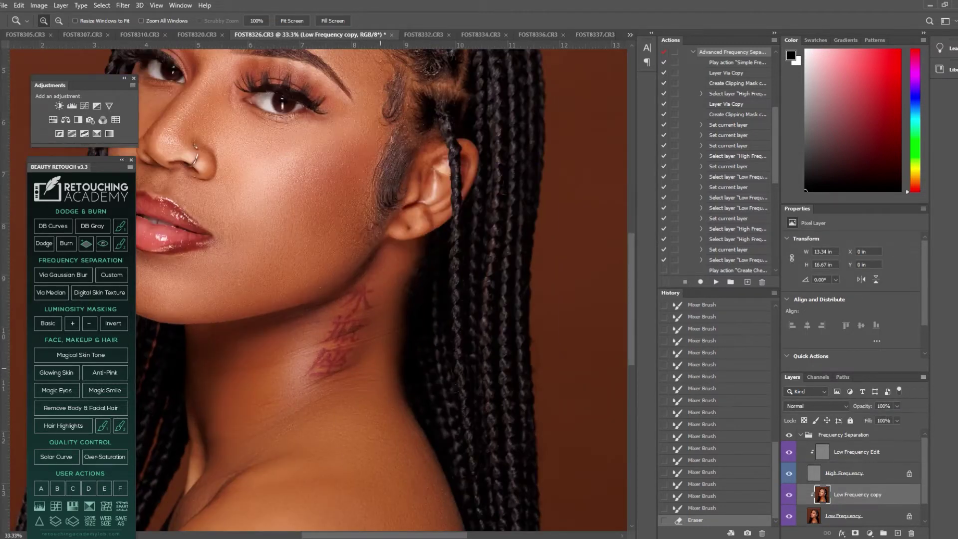
{"action": "key", "text": "ctrl+minus"}
{"action": "key", "text": "ctrl+minus"}
{"action": "key", "text": "ctrl+minus"}
{"action": "key", "text": "ctrl+minus"}
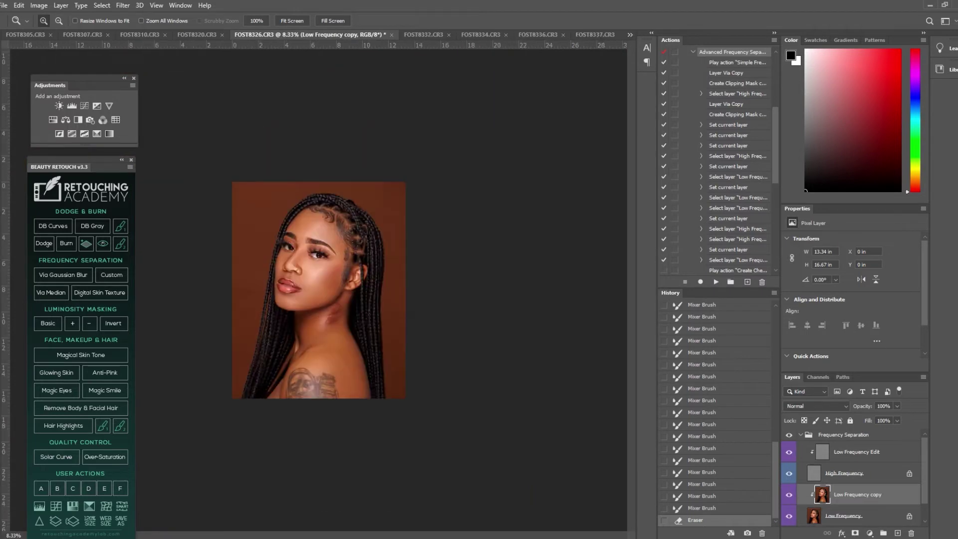
Add a new empty layer directly above the Low Frequency Edit layer
{"action": "left_click", "coordinate": [858, 452]}
{"action": "left_click", "coordinate": [898, 533]}
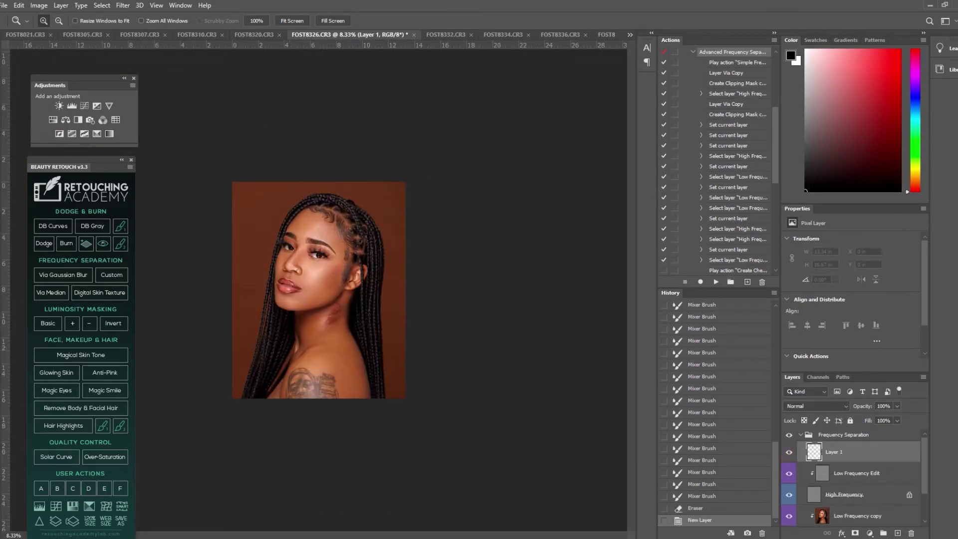
Add a colour stop at 48% to the Foreground to Transparent gradient and set its first stop to a reddish brown sampled from the portrait
{"action": "key", "text": "g"}
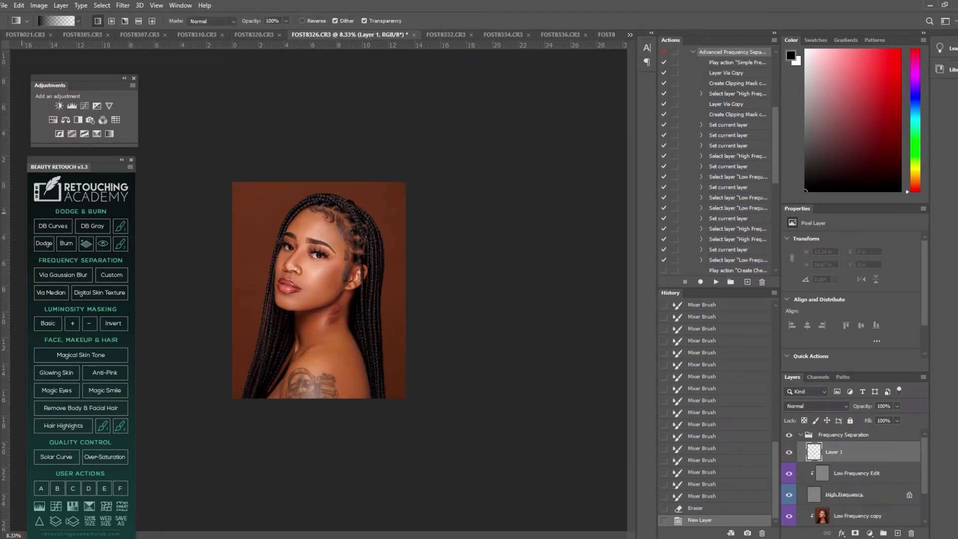
{"action": "key", "text": "i"}
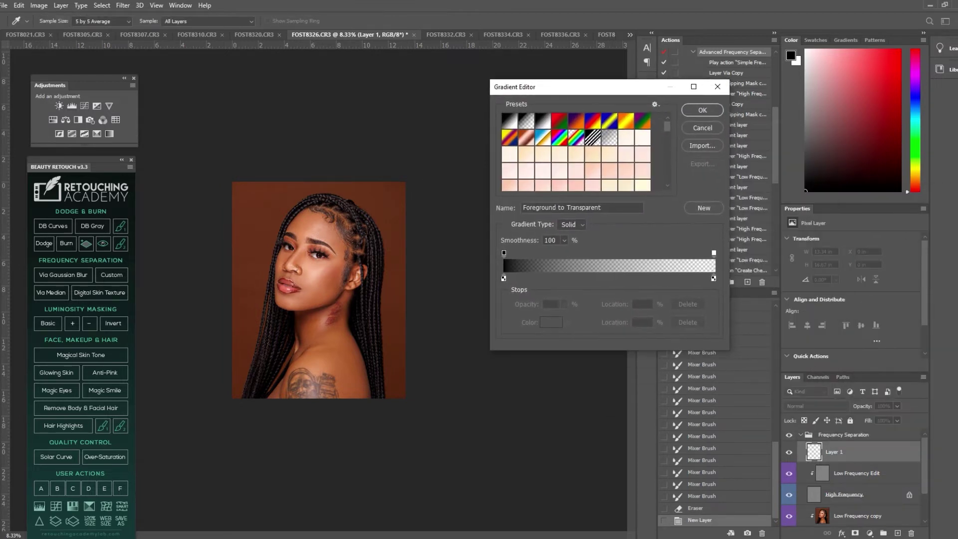
{"action": "left_click", "coordinate": [603, 277]}
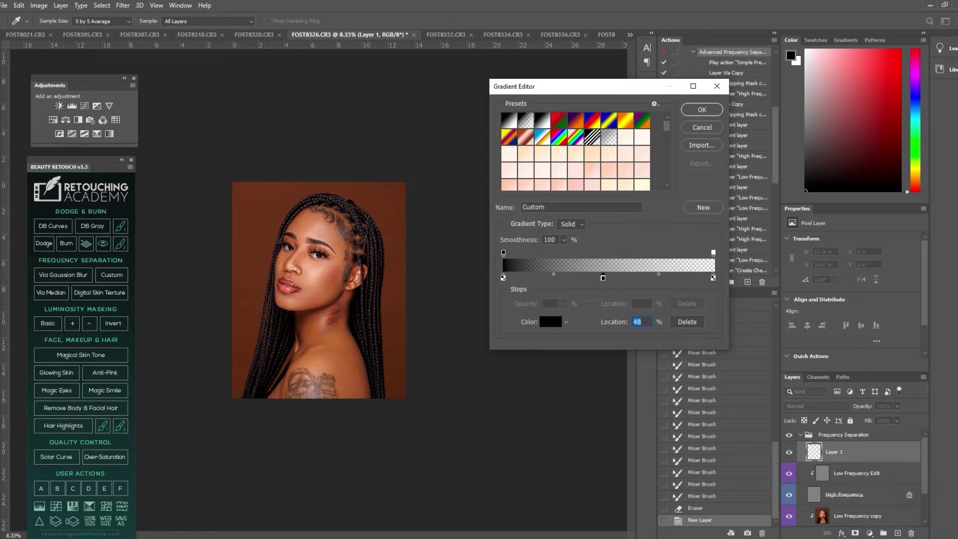
{"action": "key", "text": "BackSpace"}
{"action": "type", "text": "0"}
{"action": "double_click", "coordinate": [504, 278]}
{"action": "left_click_drag", "start_coordinate": [799, 205], "coordinate": [554, 155]}
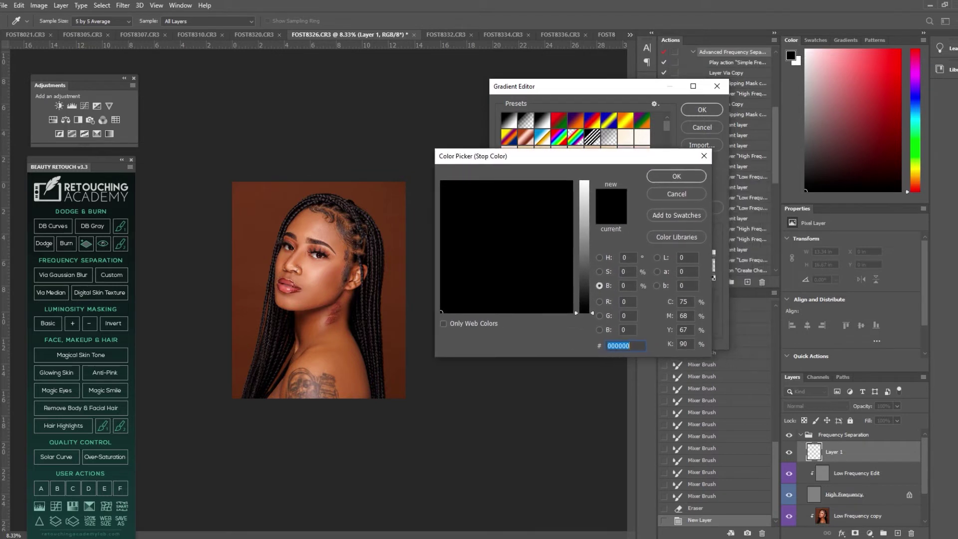
{"action": "left_click", "coordinate": [293, 225]}
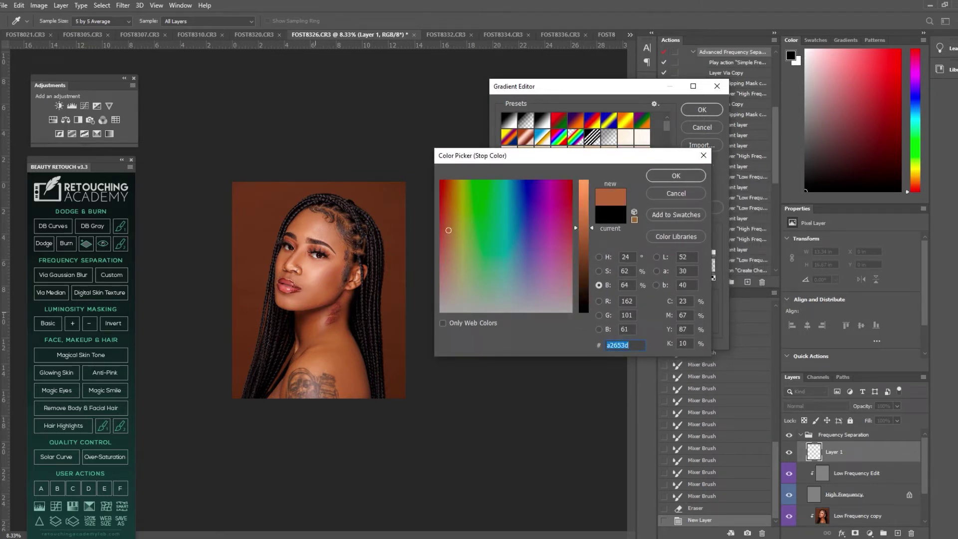
{"action": "type", "text": "442415"}
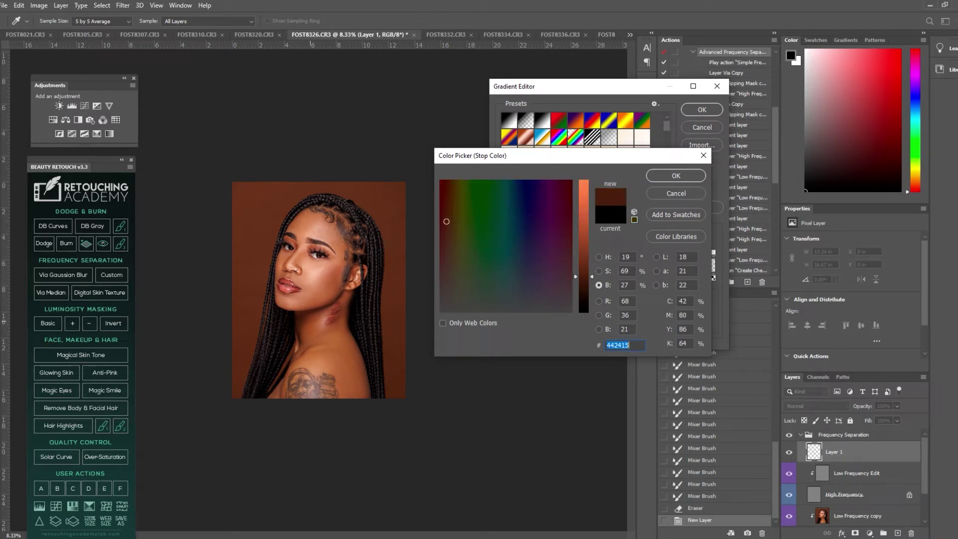
{"action": "key", "text": "ctrl+v"}
{"action": "key", "text": "Return"}
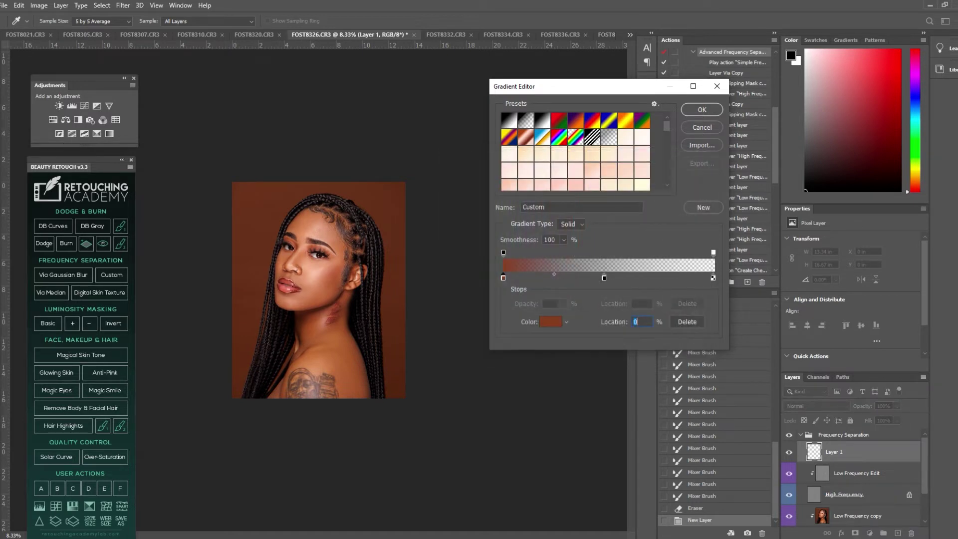
Set the gradient's middle colour stop to an orange skin tone sampled from the portrait
{"action": "double_click", "coordinate": [604, 278]}
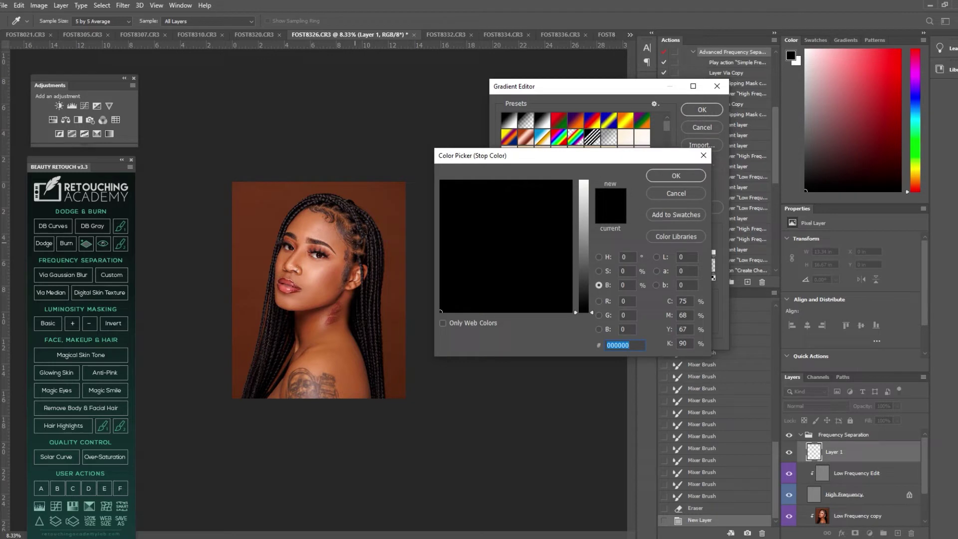
{"action": "key", "text": "ctrl+v"}
{"action": "key", "text": "Return"}
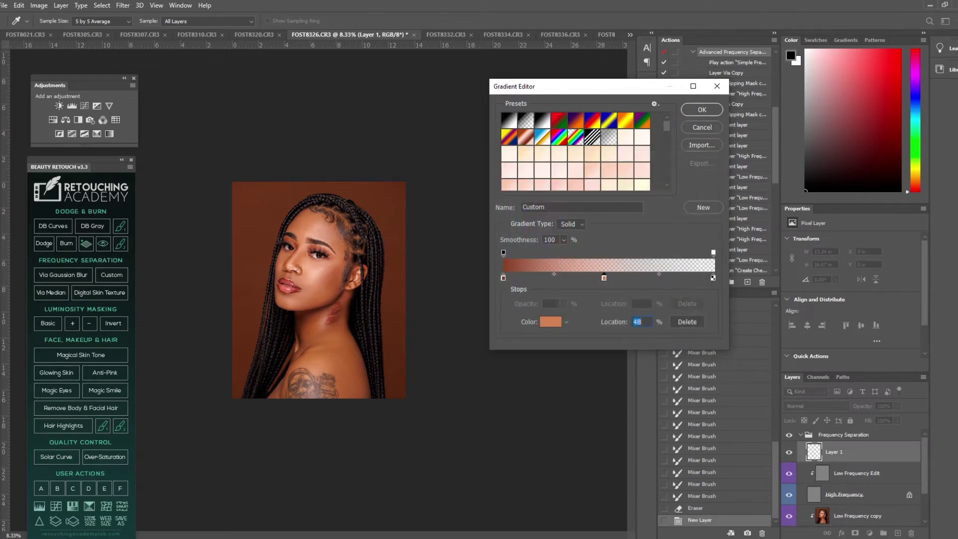
Set the gradient's end colour stop to a light peach skin tone and move its transparent opacity stop to 96%
{"action": "left_click", "coordinate": [551, 322]}
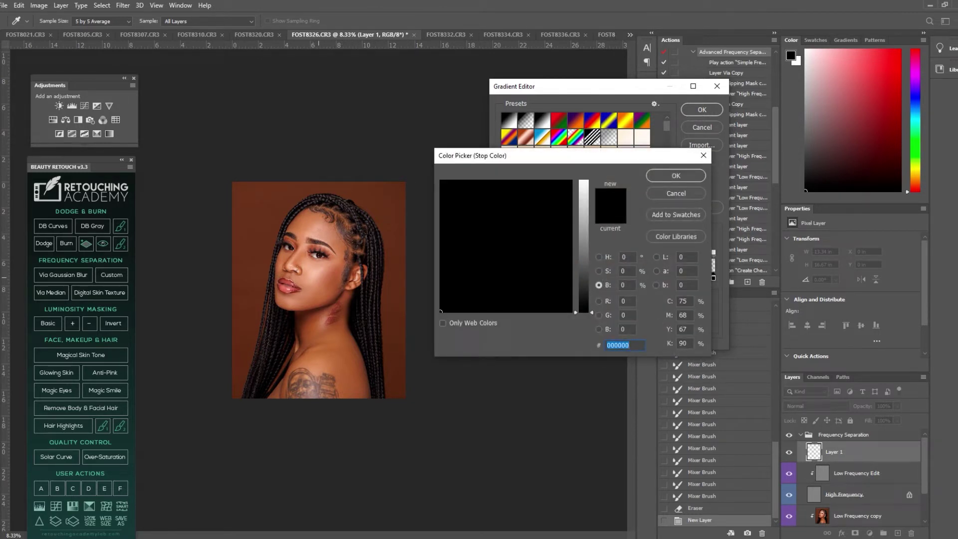
{"action": "key", "text": "ctrl+v"}
{"action": "key", "text": "Return"}
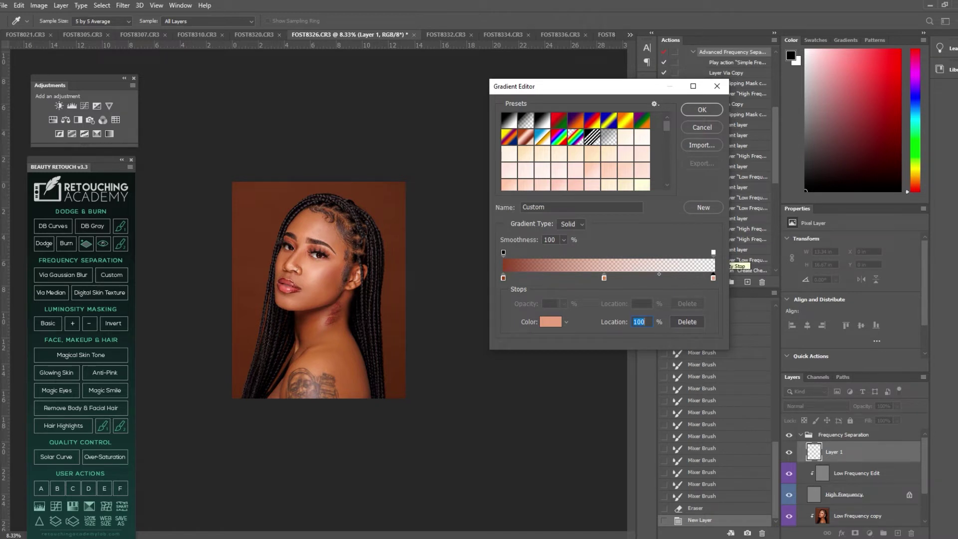
{"action": "mouse_move", "coordinate": [713, 252]}
{"action": "left_mouse_down"}
{"action": "mouse_move", "coordinate": [681, 252]}
{"action": "mouse_move", "coordinate": [705, 252]}
{"action": "left_mouse_up"}
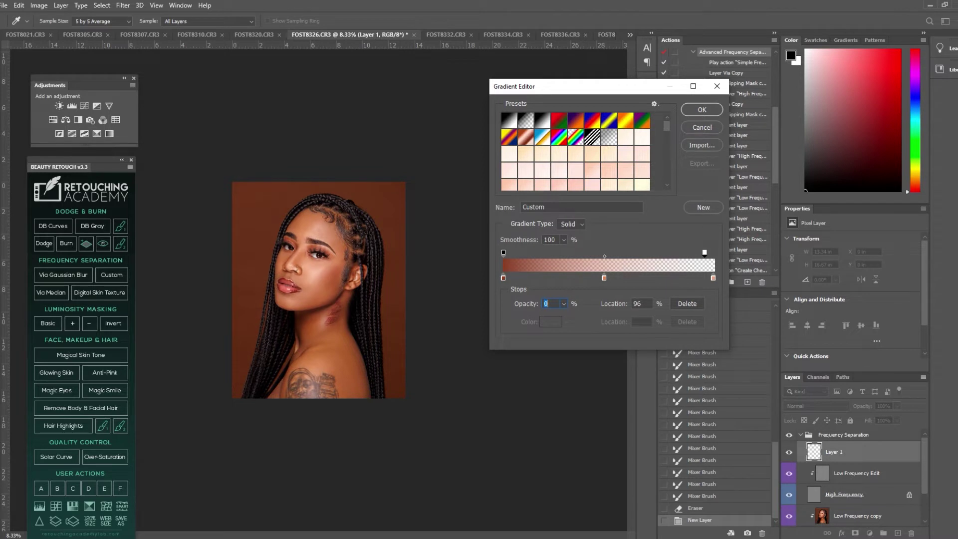
{"action": "left_click", "coordinate": [702, 110]}
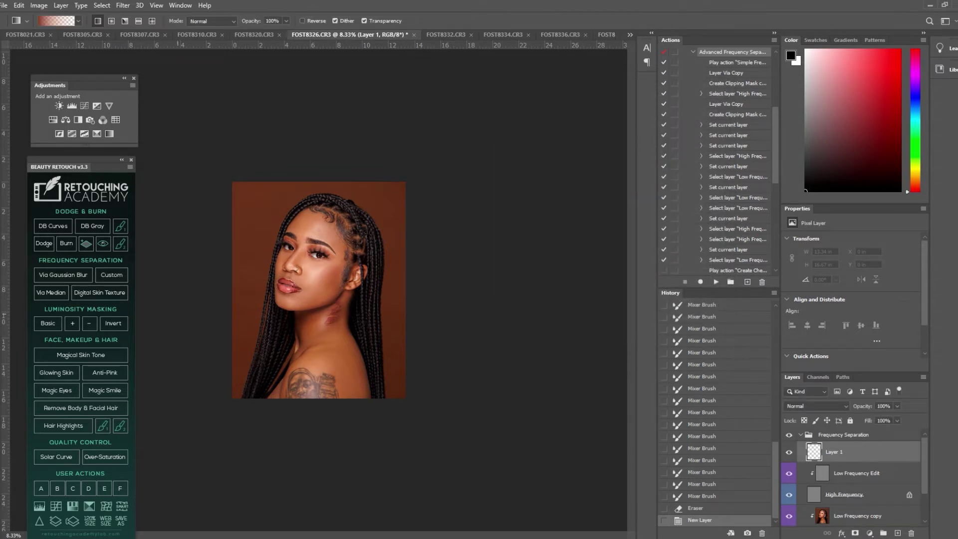
Try the custom gradient vertically down the portrait on Layer 1 and undo it
{"action": "left_click_drag", "start_coordinate": [314, 255], "coordinate": [323, 373]}
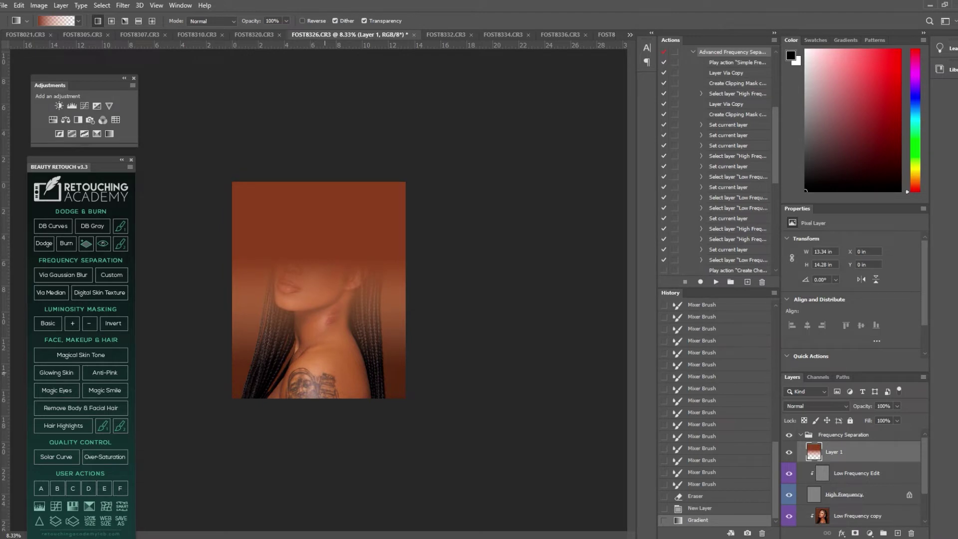
{"action": "key", "text": "ctrl+z"}
{"action": "left_click_drag", "start_coordinate": [330, 223], "coordinate": [331, 377]}
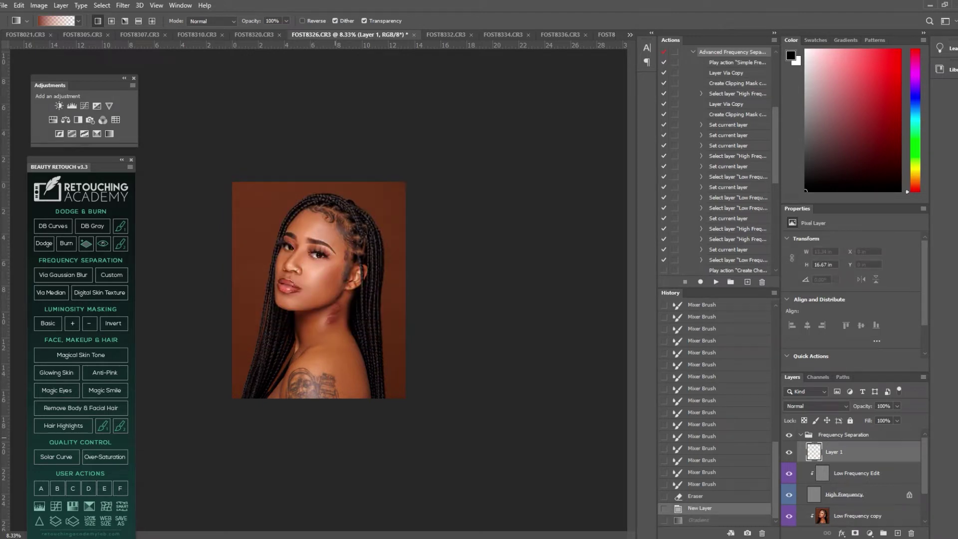
{"action": "key", "text": "ctrl+z"}
Hide Layer 1 and add a Gradient Map adjustment layer above it using the plain orange skin-tone preset
{"action": "left_click", "coordinate": [789, 452]}
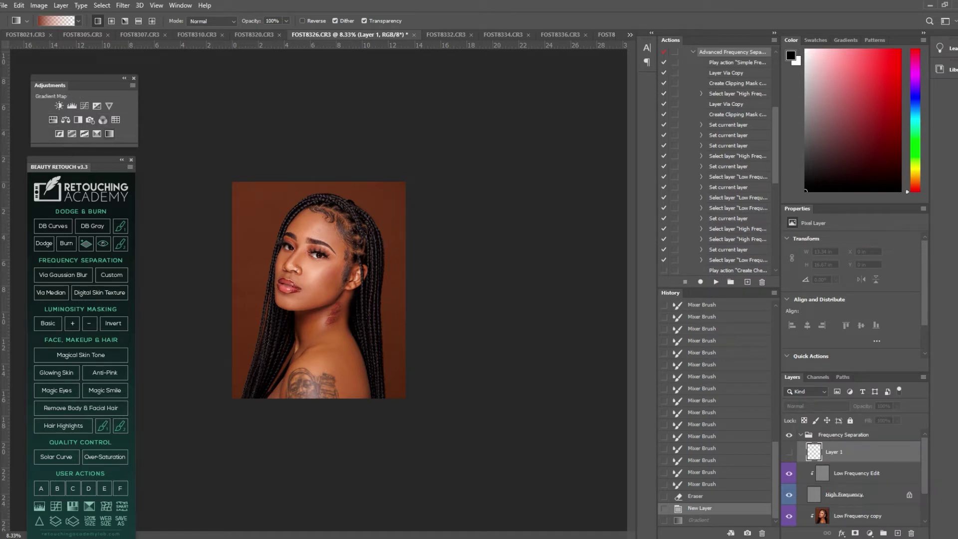
{"action": "left_click", "coordinate": [109, 134]}
{"action": "left_click", "coordinate": [913, 244]}
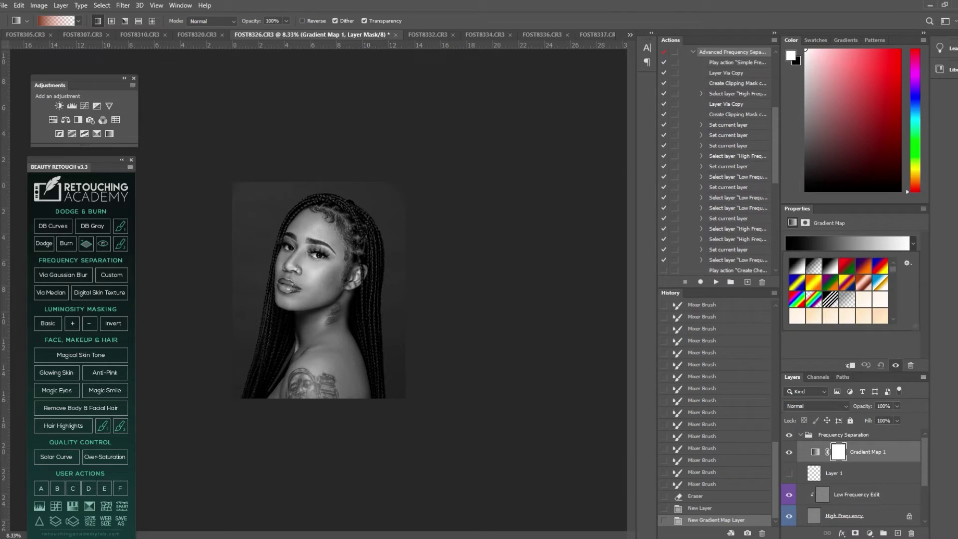
{"action": "scroll", "coordinate": [839, 291], "scroll_direction": "down", "scroll_amount": 4}
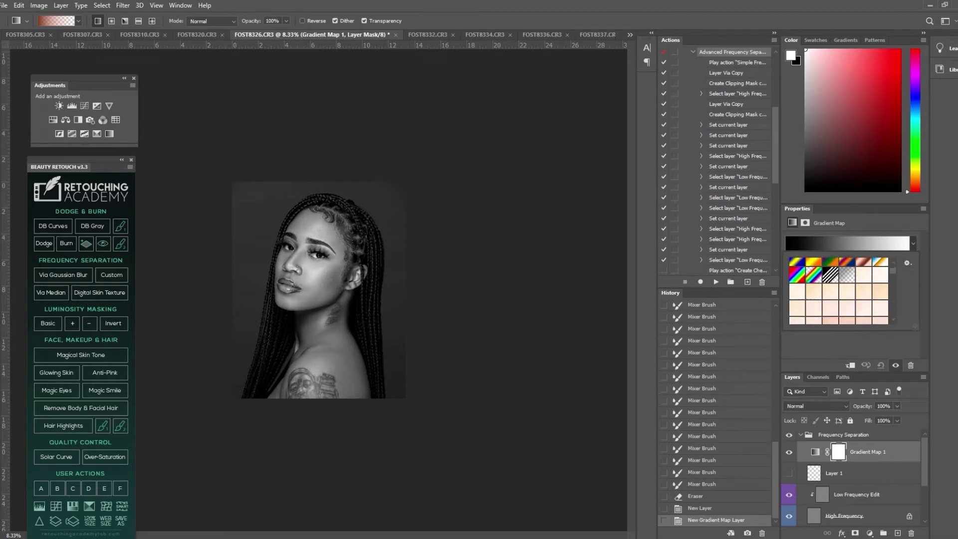
{"action": "scroll", "coordinate": [839, 291], "scroll_direction": "down", "scroll_amount": 5}
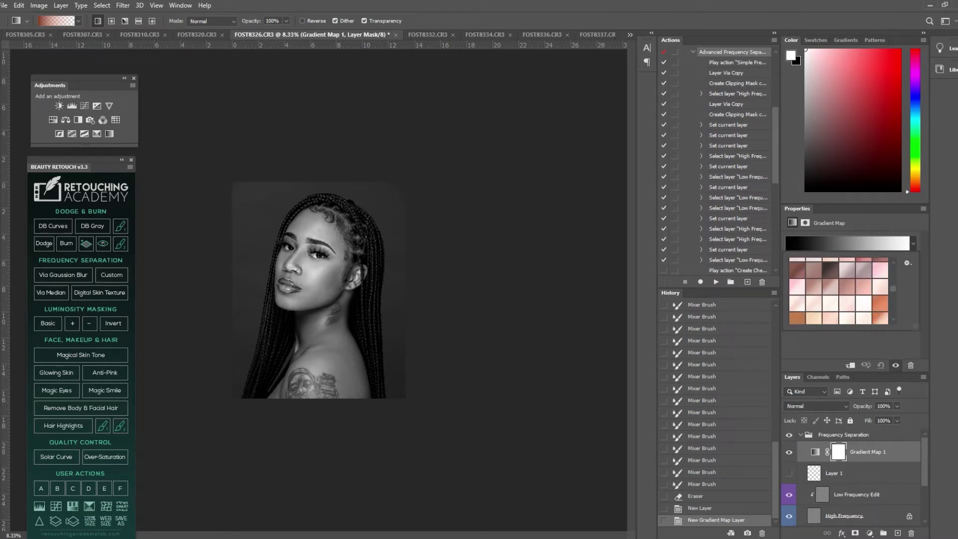
{"action": "scroll", "coordinate": [839, 291], "scroll_direction": "up", "scroll_amount": 4}
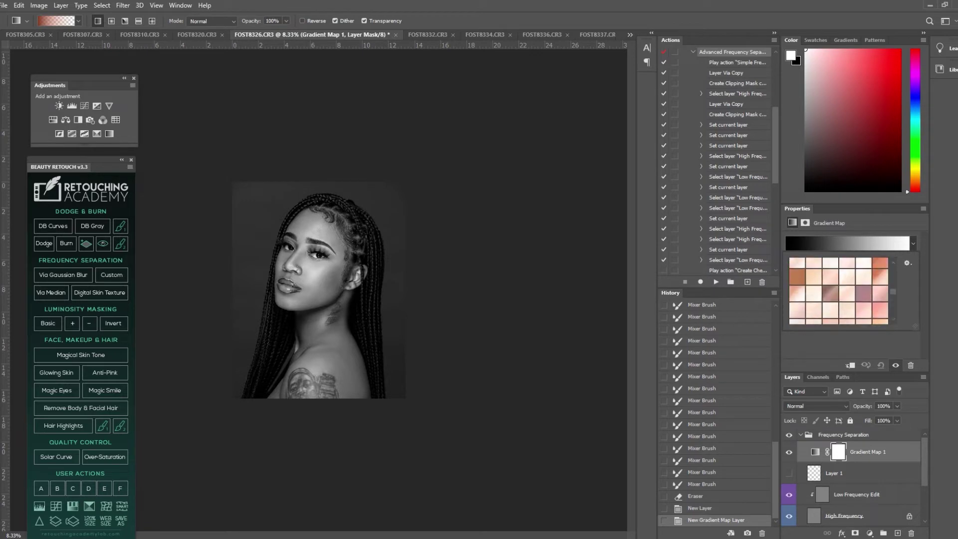
{"action": "scroll", "coordinate": [838, 291], "scroll_direction": "up", "scroll_amount": 2}
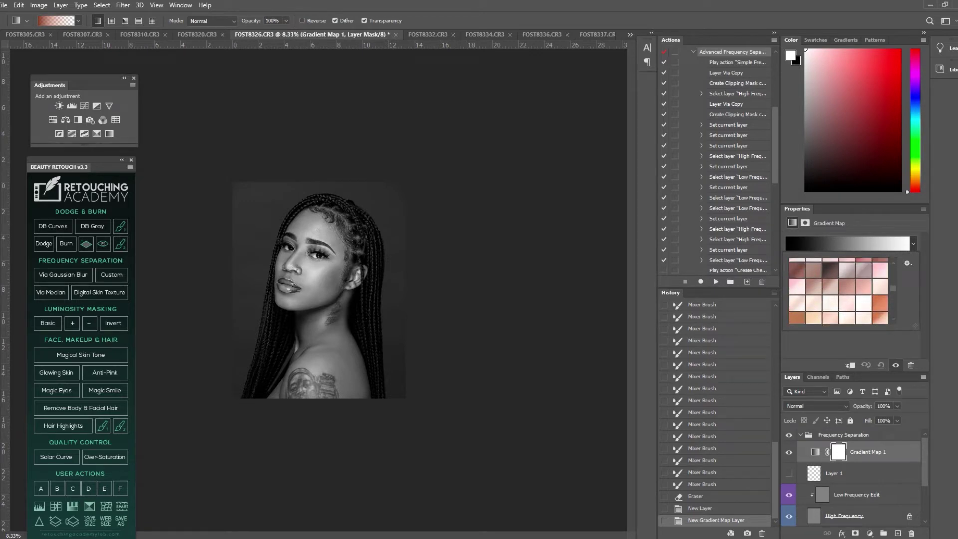
{"action": "left_click", "coordinate": [881, 303]}
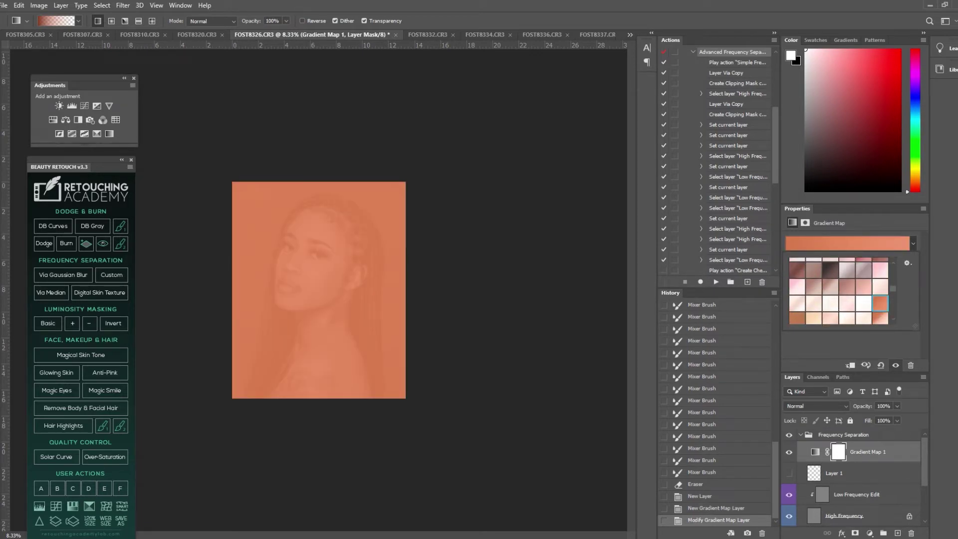
Try the plain brown and the orange-to-peach presets on the gradient map, then return to the plain orange one
{"action": "left_click", "coordinate": [797, 319]}
{"action": "key", "text": "z"}
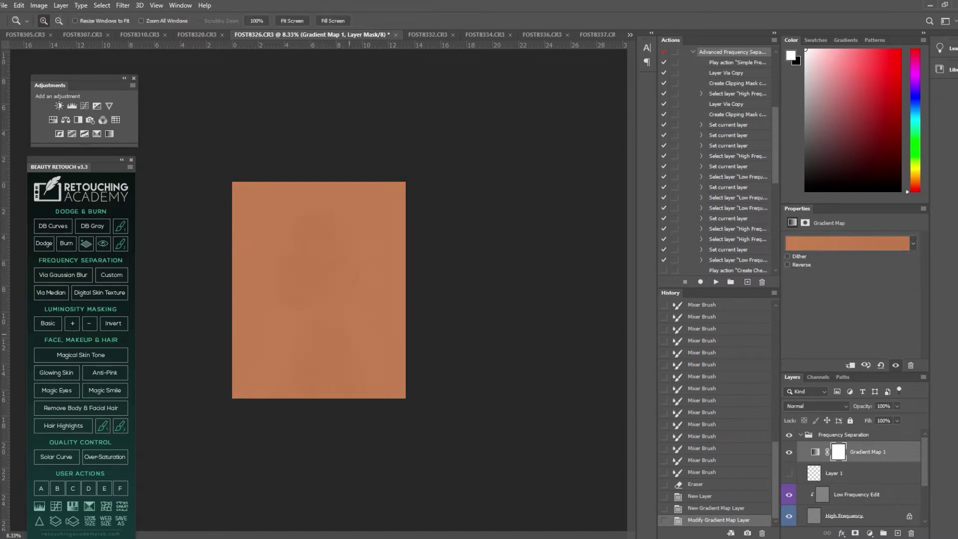
{"action": "left_click", "coordinate": [330, 328]}
{"action": "left_click", "coordinate": [913, 244]}
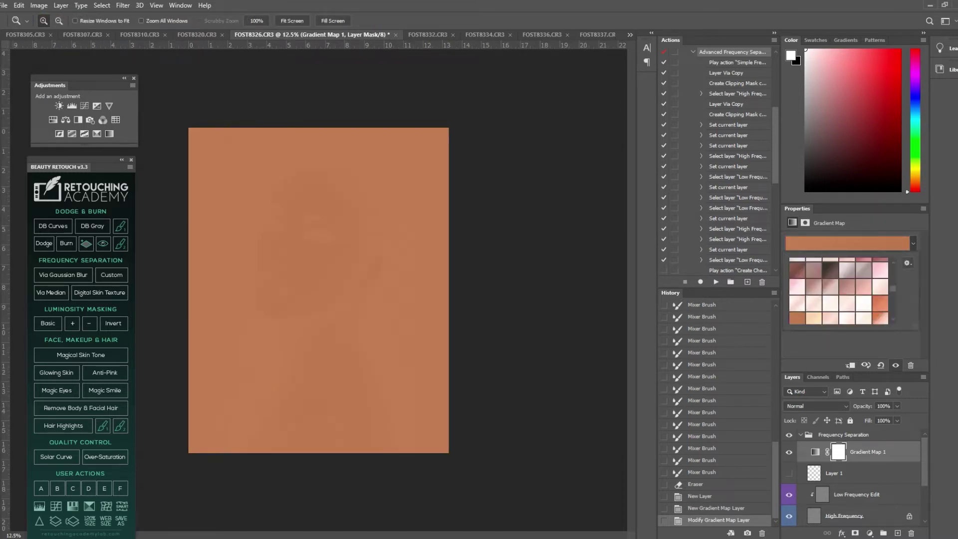
{"action": "scroll", "coordinate": [843, 289], "scroll_direction": "down", "scroll_amount": 2}
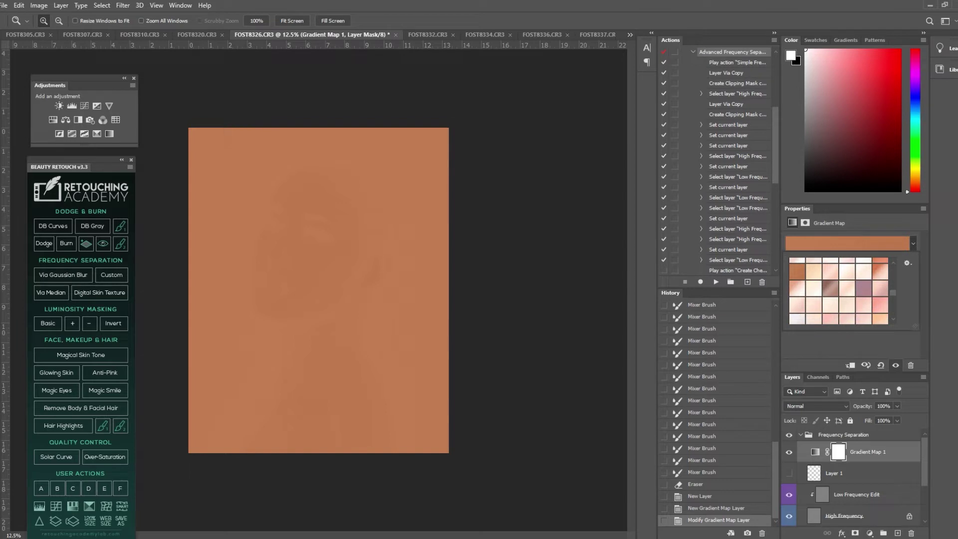
{"action": "left_click", "coordinate": [881, 272]}
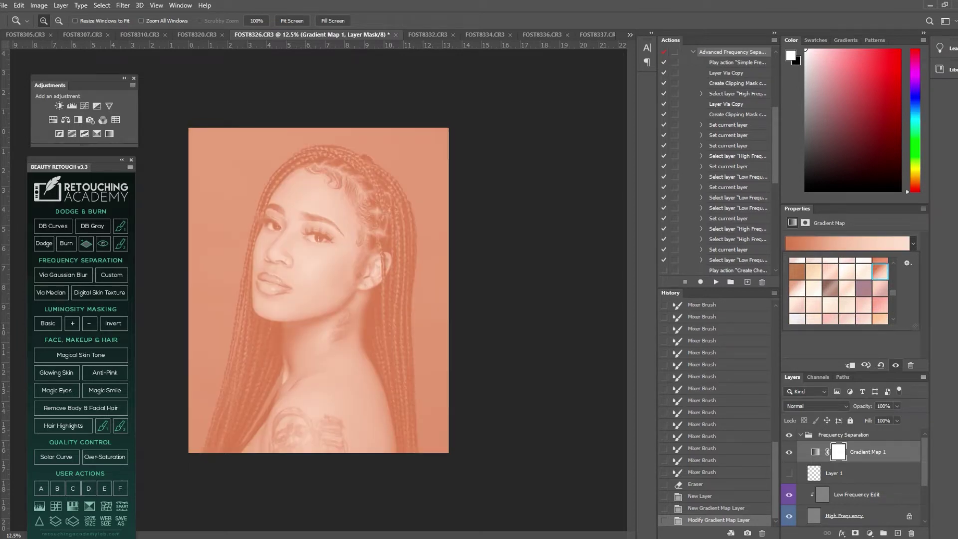
{"action": "scroll", "coordinate": [838, 290], "scroll_direction": "up", "scroll_amount": 2}
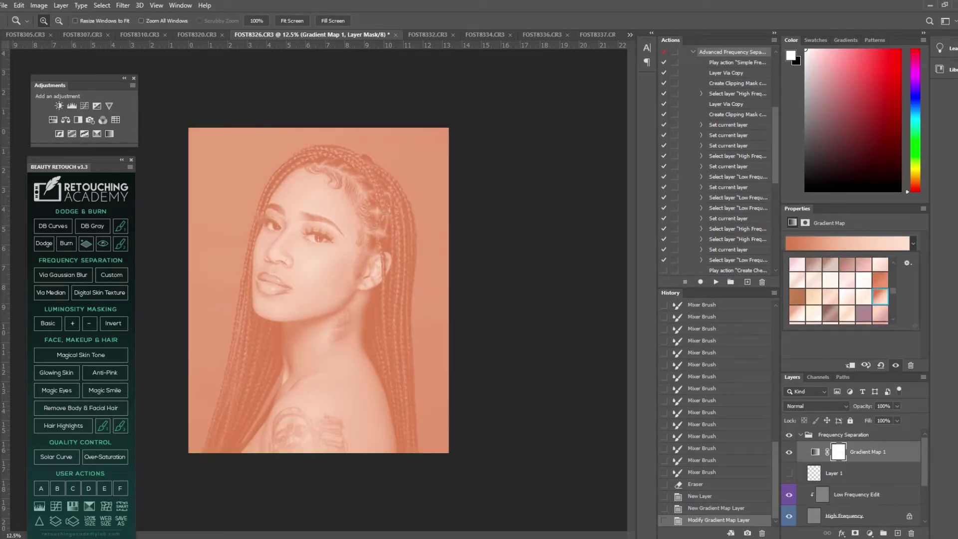
{"action": "left_click", "coordinate": [881, 280]}
Set the gradient map layer's blend mode to Soft Light and its opacity to 17%
{"action": "left_click", "coordinate": [817, 406]}
{"action": "left_click", "coordinate": [818, 406]}
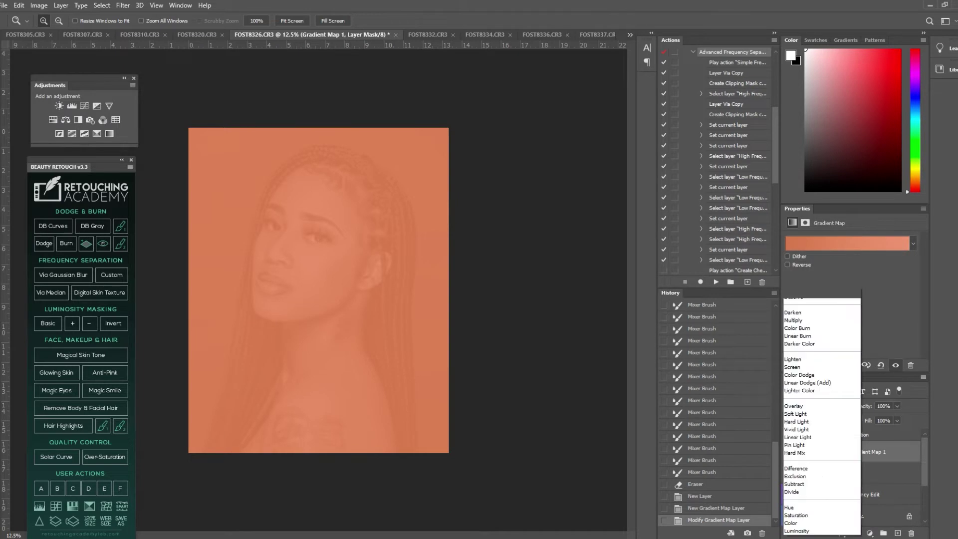
{"action": "left_click", "coordinate": [819, 415]}
{"action": "key", "text": "ctrl+plus"}
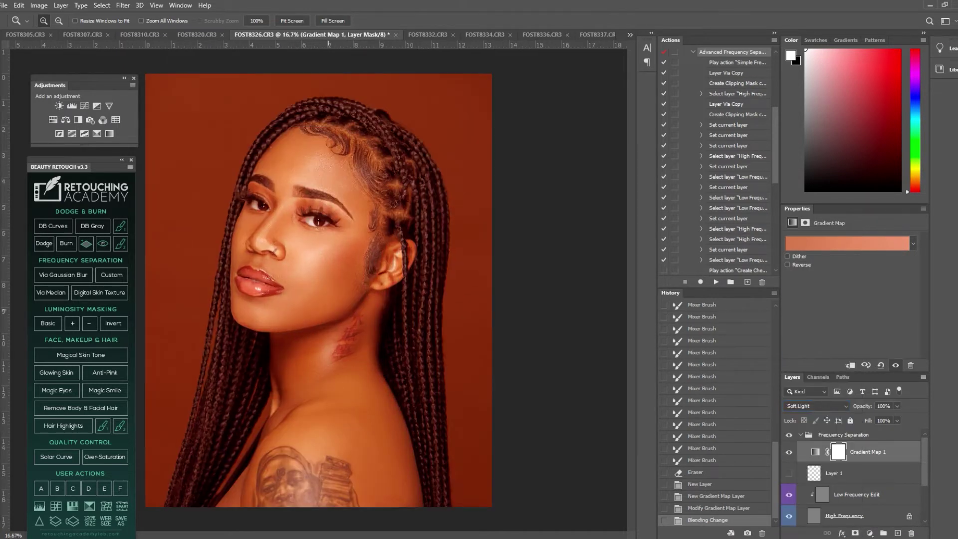
{"action": "left_click", "coordinate": [897, 406]}
{"action": "left_click_drag", "start_coordinate": [900, 419], "coordinate": [859, 418]}
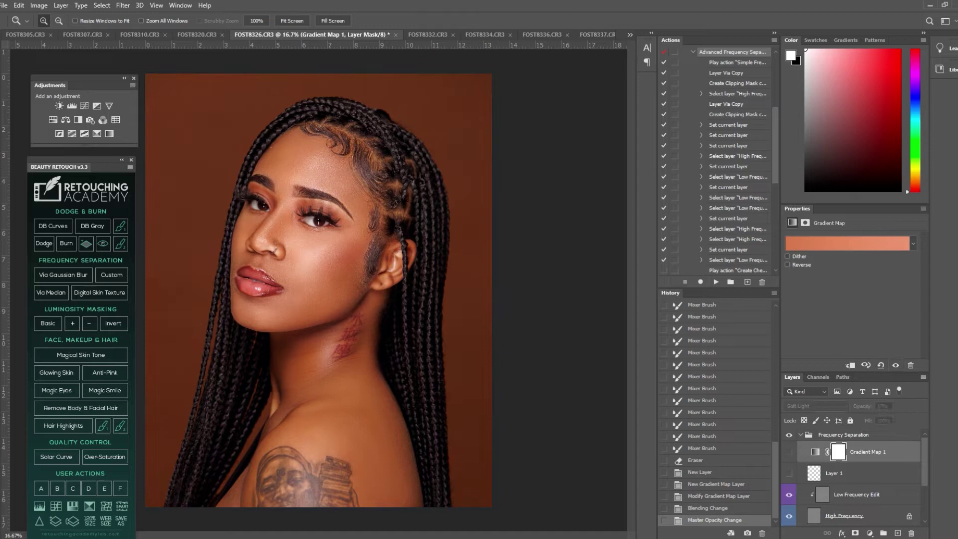
On the Low Frequency Edit layer, undo a trial Clone Stamp stroke along the jaw and set the tool's sampling to Current Layer
{"action": "left_click", "coordinate": [365, 331]}
{"action": "left_click", "coordinate": [364, 331]}
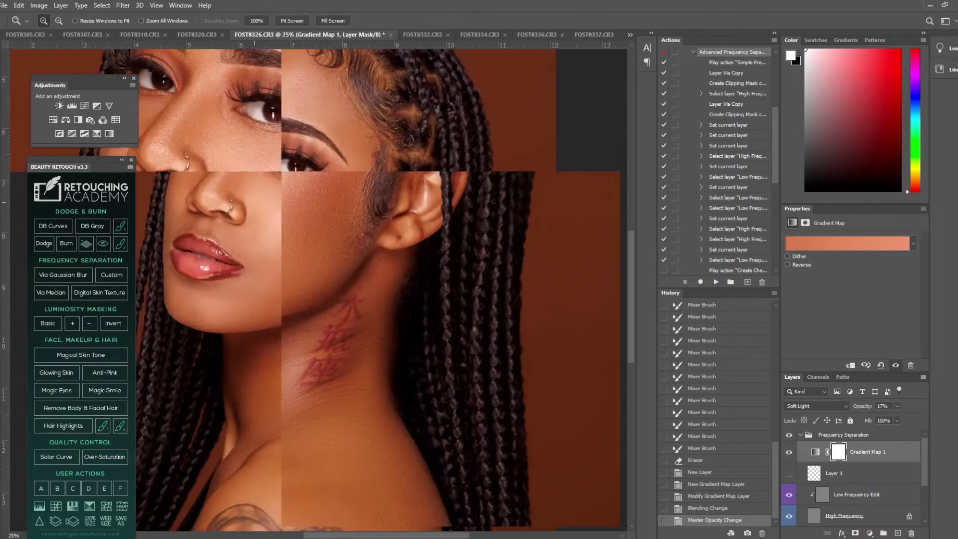
{"action": "left_click", "coordinate": [364, 331]}
{"action": "key", "text": "s"}
{"action": "key", "text": "d"}
{"action": "left_click", "coordinate": [859, 494]}
{"action": "left_click_drag", "start_coordinate": [294, 270], "coordinate": [280, 279]}
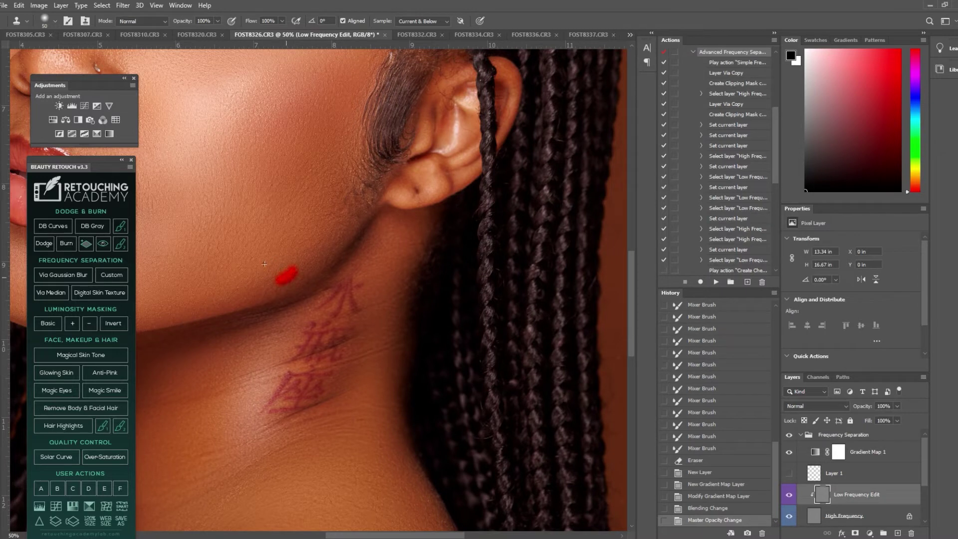
{"action": "key", "text": "ctrl+z"}
{"action": "left_click", "coordinate": [424, 21]}
{"action": "left_click", "coordinate": [420, 28]}
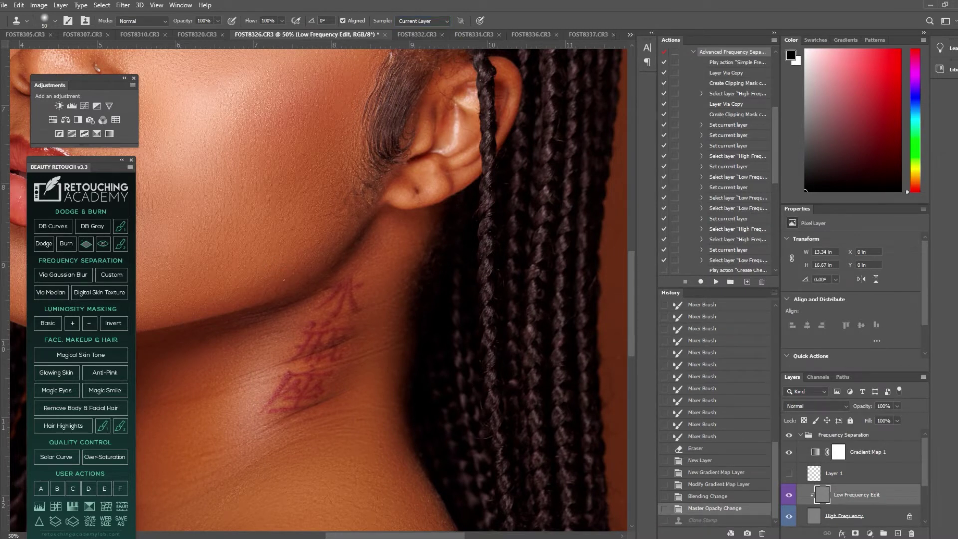
Clone Stamp the remaining skin blemishes along the jaw, the edge of the sideburn and the temple on the Low Frequency Edit layer
{"action": "left_click", "coordinate": [300, 259]}
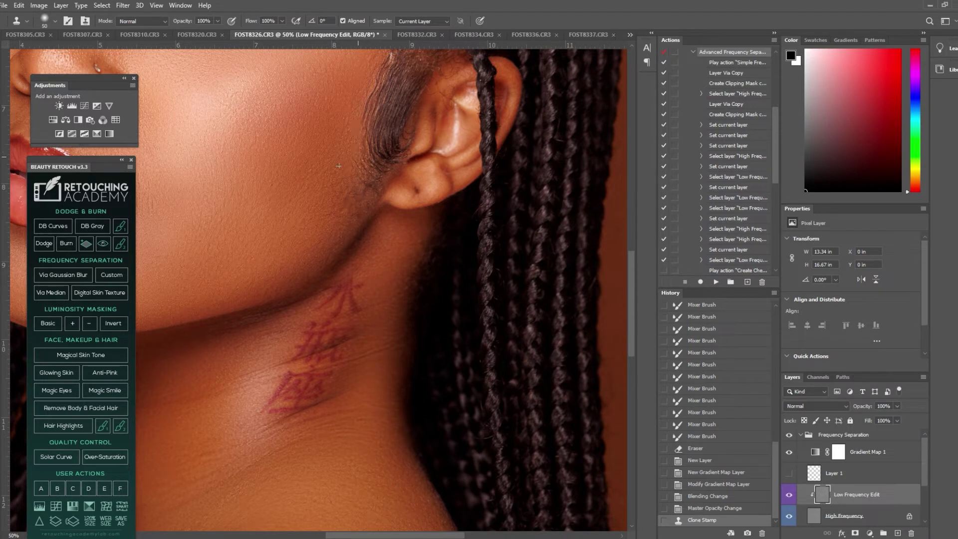
{"action": "left_click_drag", "start_coordinate": [368, 92], "coordinate": [370, 87]}
{"action": "scroll", "coordinate": [400, 80], "scroll_direction": "up", "scroll_amount": 2}
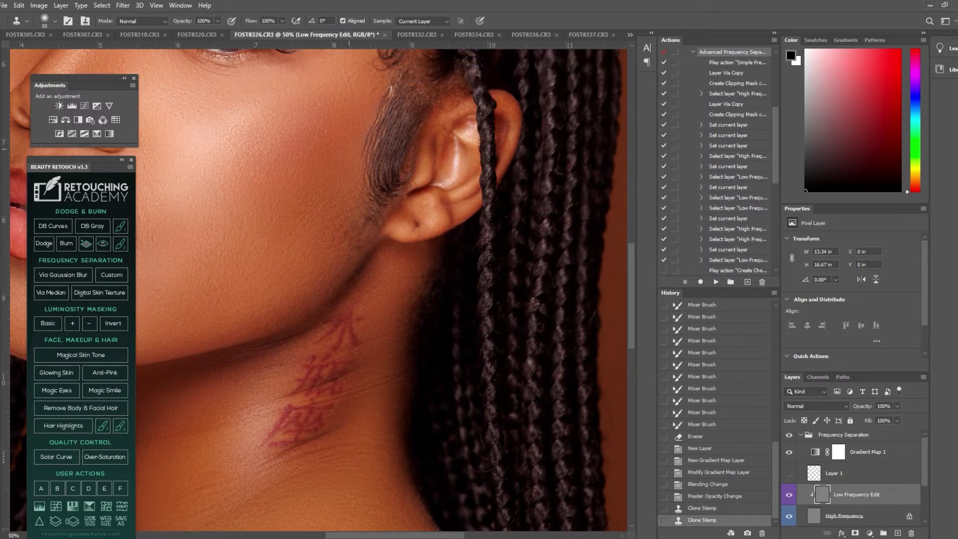
{"action": "left_click", "coordinate": [388, 95]}
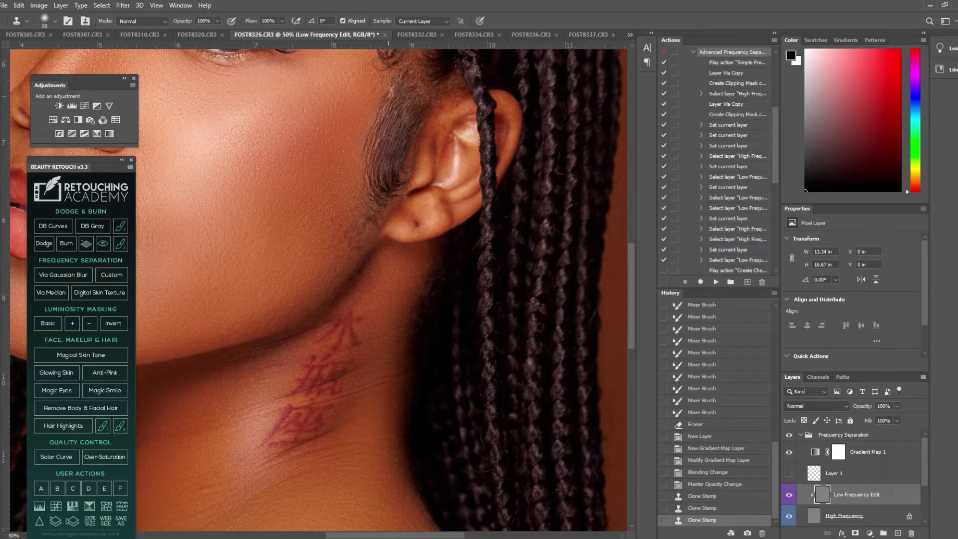
{"action": "left_click", "coordinate": [402, 99]}
{"action": "left_click", "coordinate": [401, 97]}
{"action": "scroll", "coordinate": [399, 98], "scroll_direction": "up", "scroll_amount": 7}
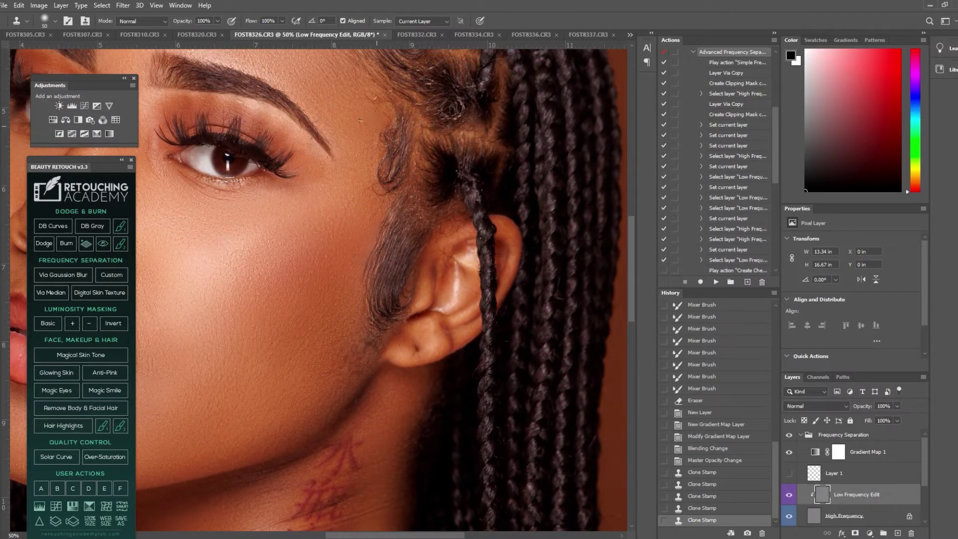
{"action": "left_click_drag", "start_coordinate": [375, 149], "coordinate": [376, 165]}
Lower the Clone Stamp opacity to 70% and clean the spots on the forehead and along its hairline
{"action": "left_click", "coordinate": [218, 21]}
{"action": "left_click", "coordinate": [202, 33]}
{"action": "mouse_move", "coordinate": [309, 134]}
{"action": "left_mouse_down"}
{"action": "mouse_move", "coordinate": [387, 210]}
{"action": "mouse_move", "coordinate": [416, 296]}
{"action": "left_mouse_up"}
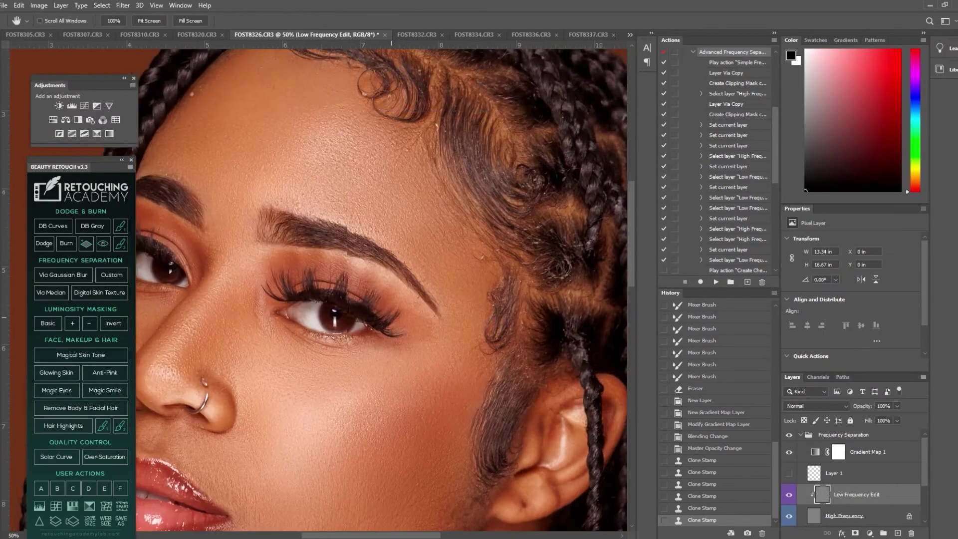
{"action": "left_click", "coordinate": [394, 169]}
{"action": "left_click", "coordinate": [188, 120]}
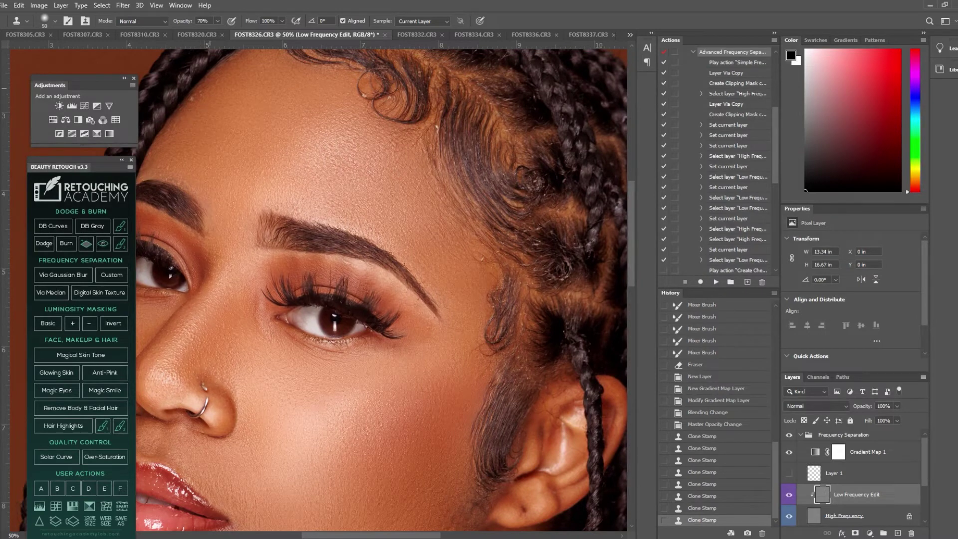
{"action": "left_click", "coordinate": [166, 153]}
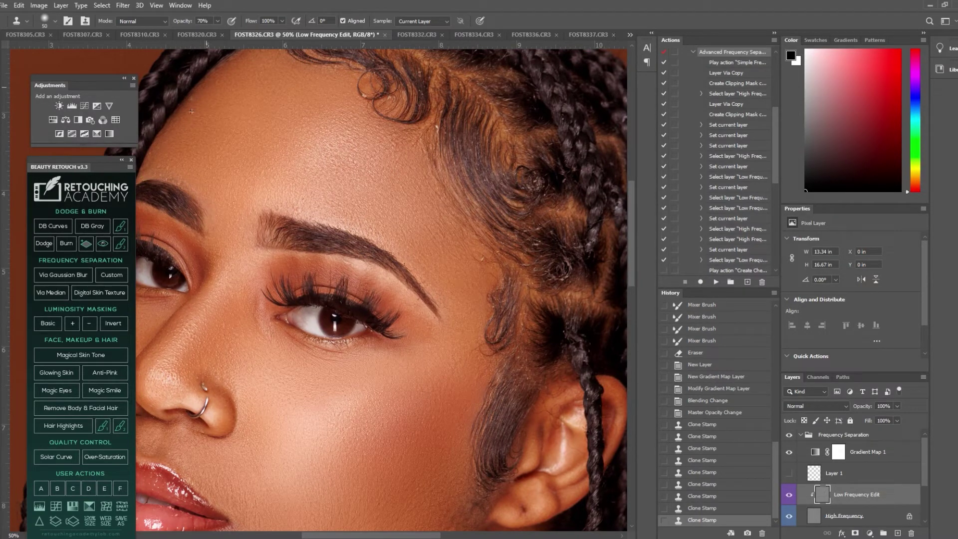
{"action": "left_click", "coordinate": [171, 165]}
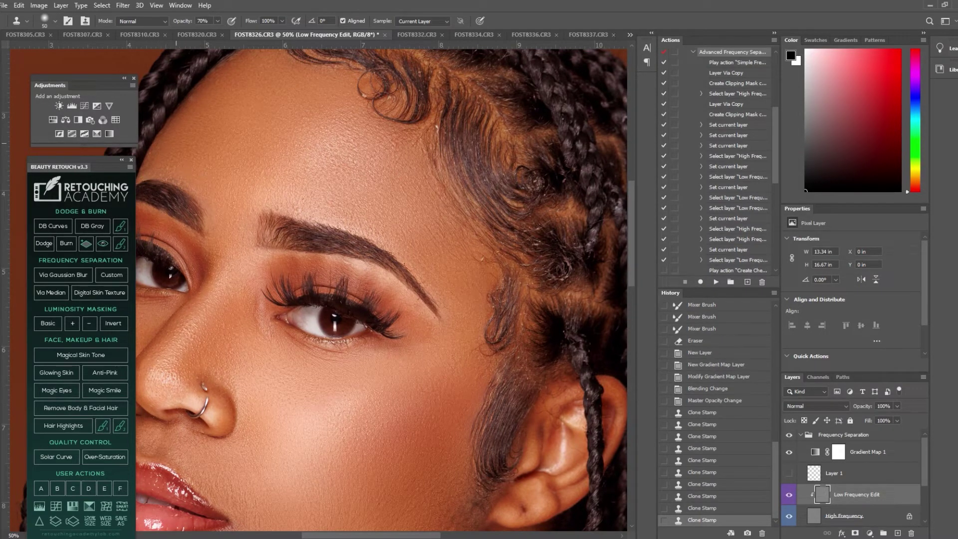
{"action": "left_click", "coordinate": [237, 66]}
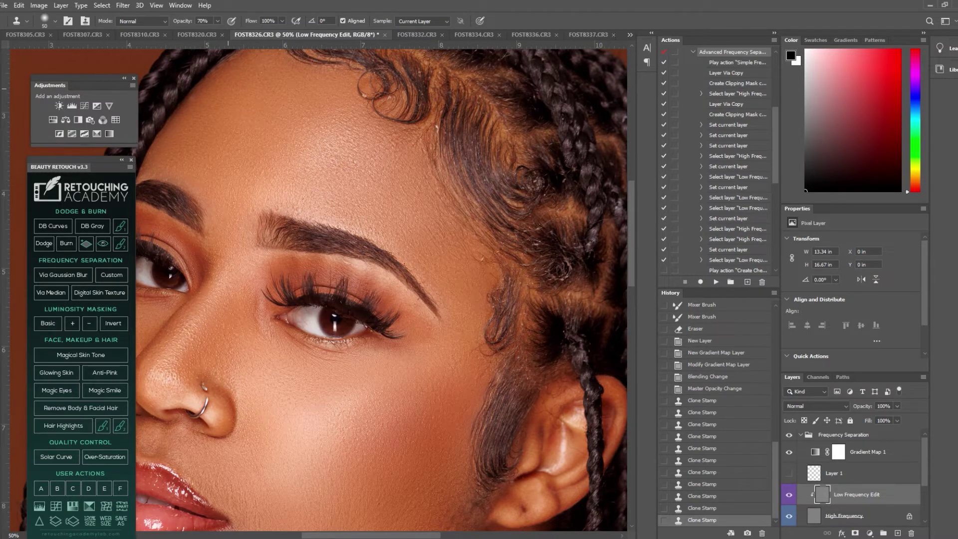
{"action": "scroll", "coordinate": [225, 111], "scroll_direction": "up", "scroll_amount": 1}
{"action": "left_click", "coordinate": [421, 148]}
{"action": "left_click", "coordinate": [437, 145]}
{"action": "left_click", "coordinate": [437, 147]}
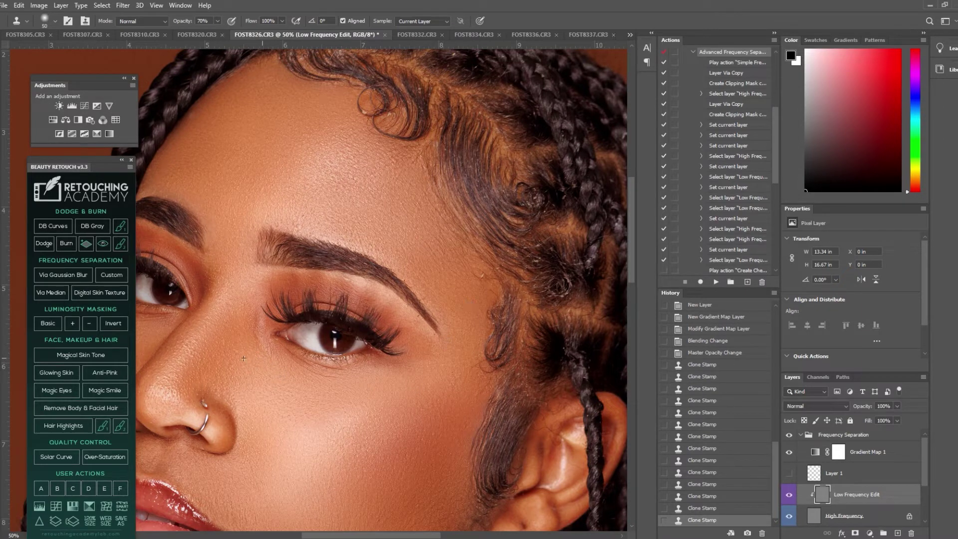
Clone Stamp the remaining spots around the nose, on both cheeks and toward the mouth and chin
{"action": "left_click", "coordinate": [242, 330]}
{"action": "left_click", "coordinate": [219, 473]}
{"action": "scroll", "coordinate": [289, 382], "scroll_direction": "left", "scroll_amount": 2}
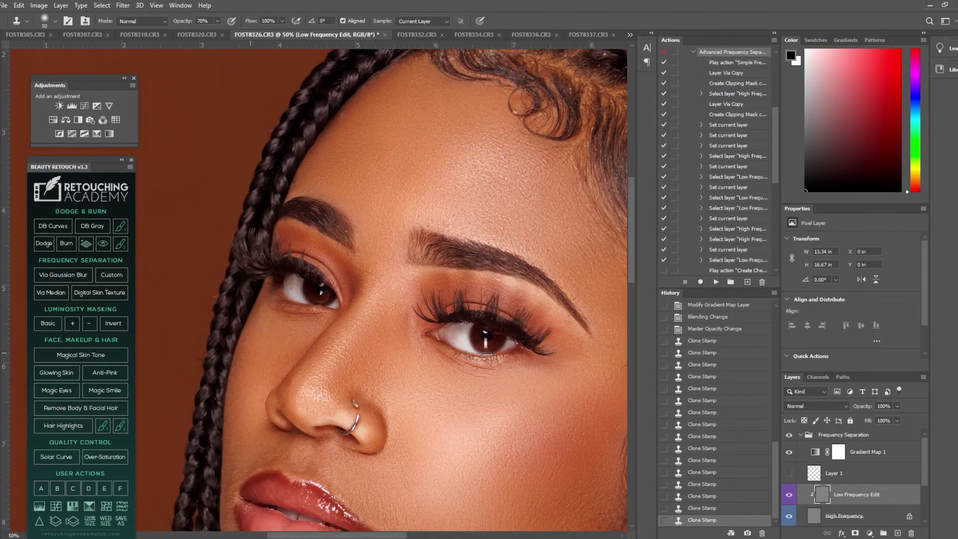
{"action": "left_click", "coordinate": [268, 328]}
{"action": "left_click", "coordinate": [304, 378]}
{"action": "left_click", "coordinate": [430, 394]}
{"action": "scroll", "coordinate": [438, 385], "scroll_direction": "down", "scroll_amount": 5}
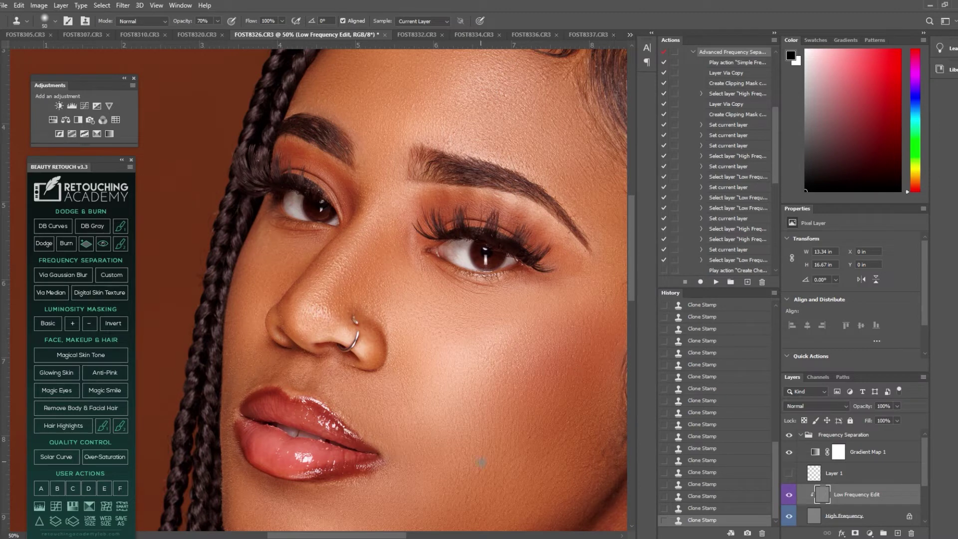
{"action": "left_click_drag", "start_coordinate": [481, 463], "coordinate": [526, 318]}
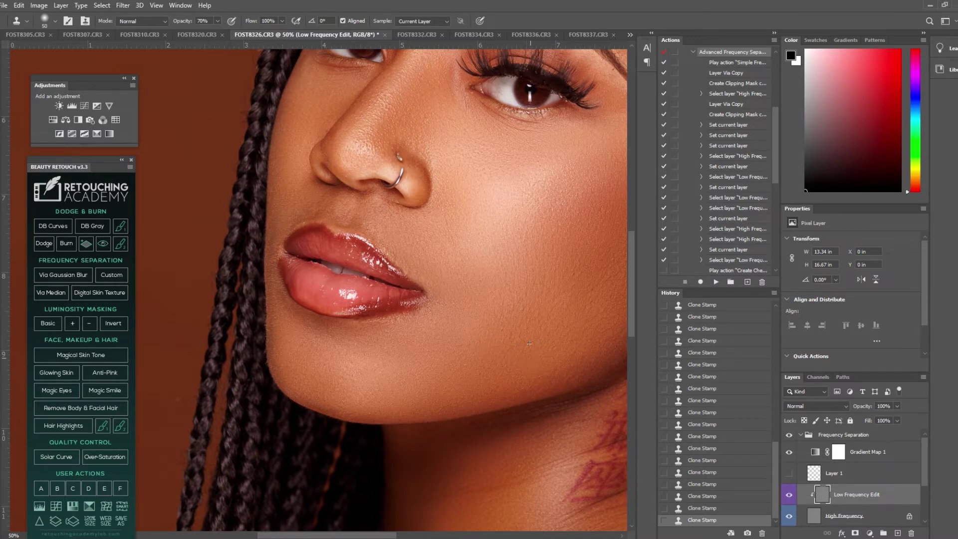
{"action": "mouse_move", "coordinate": [530, 403]}
{"action": "left_mouse_down"}
{"action": "mouse_move", "coordinate": [509, 329]}
{"action": "mouse_move", "coordinate": [494, 318]}
{"action": "left_mouse_up"}
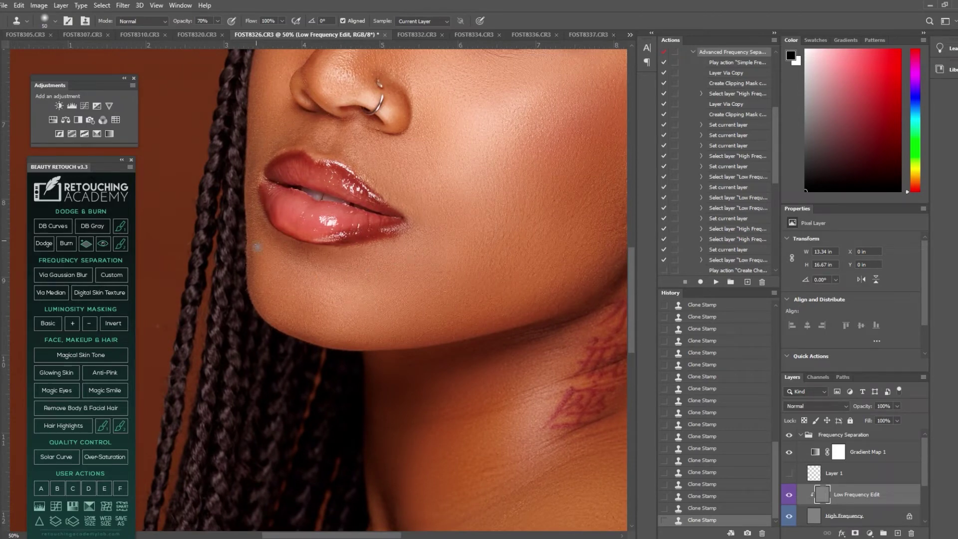
Examine the neck, shoulder and face up close, and the whole portrait, for remaining skin blemishes
{"action": "key", "text": "space"}
{"action": "left_click_drag", "start_coordinate": [450, 351], "coordinate": [324, 172]}
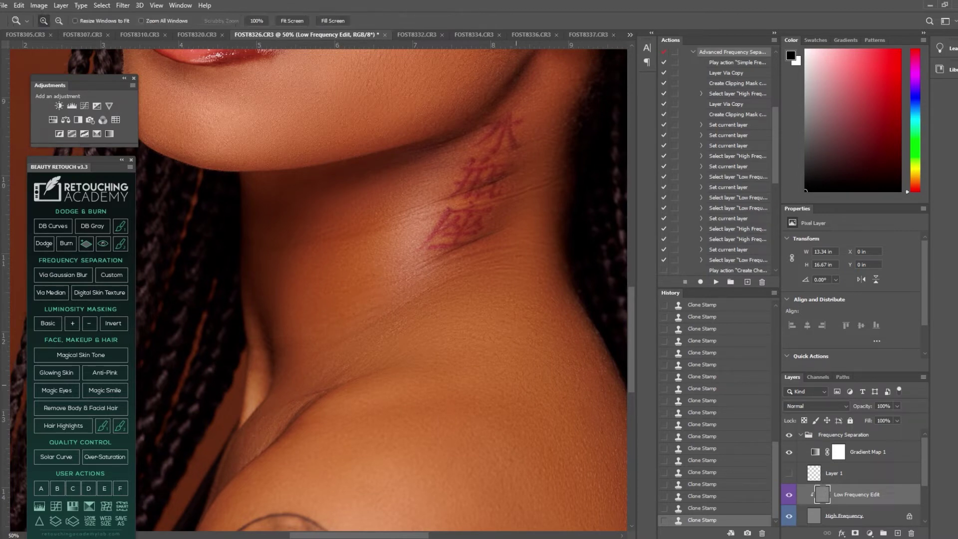
{"action": "left_click_drag", "start_coordinate": [523, 405], "coordinate": [366, 205]}
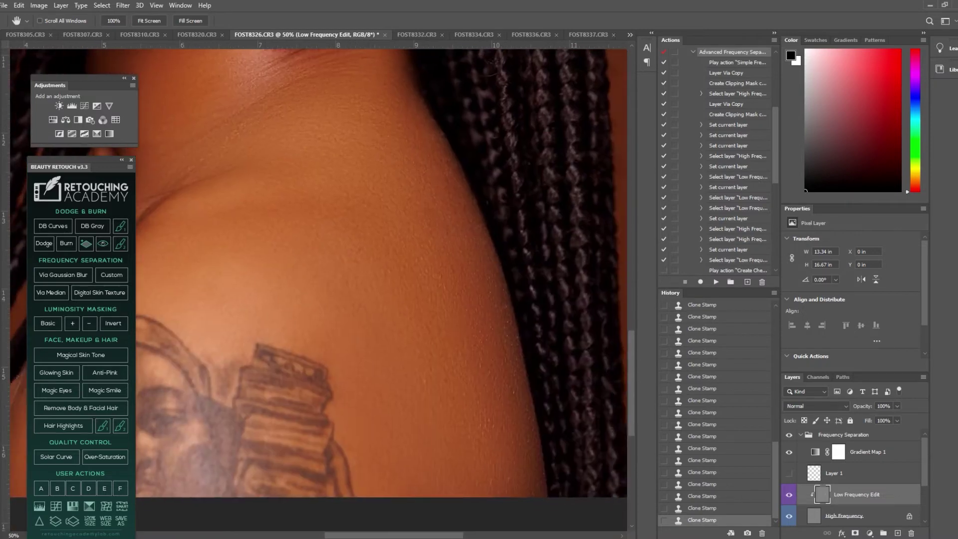
{"action": "key", "text": "z"}
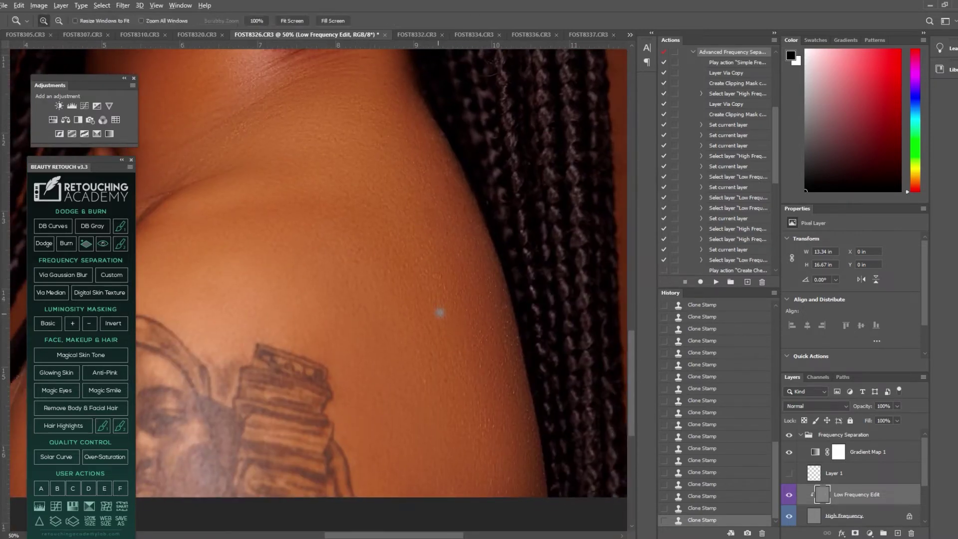
{"action": "left_click", "coordinate": [441, 313], "text": "alt"}
{"action": "left_click", "coordinate": [441, 313], "text": "alt"}
{"action": "left_click", "coordinate": [441, 313], "text": "alt"}
{"action": "left_click", "coordinate": [441, 312], "text": "alt"}
{"action": "left_click", "coordinate": [314, 237]}
{"action": "left_click", "coordinate": [315, 238]}
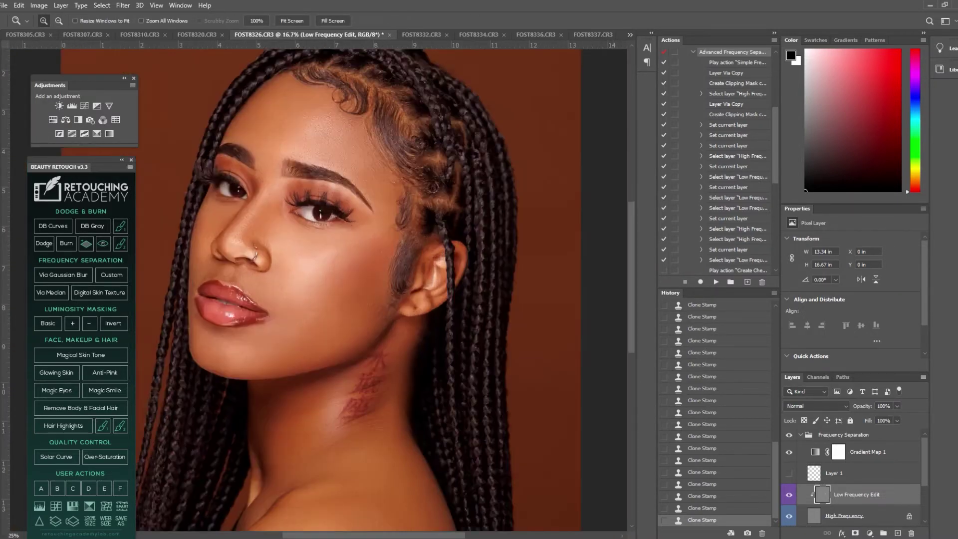
{"action": "left_click", "coordinate": [315, 237]}
{"action": "left_click", "coordinate": [314, 238]}
{"action": "key", "text": "s"}
{"action": "key", "text": "s"}
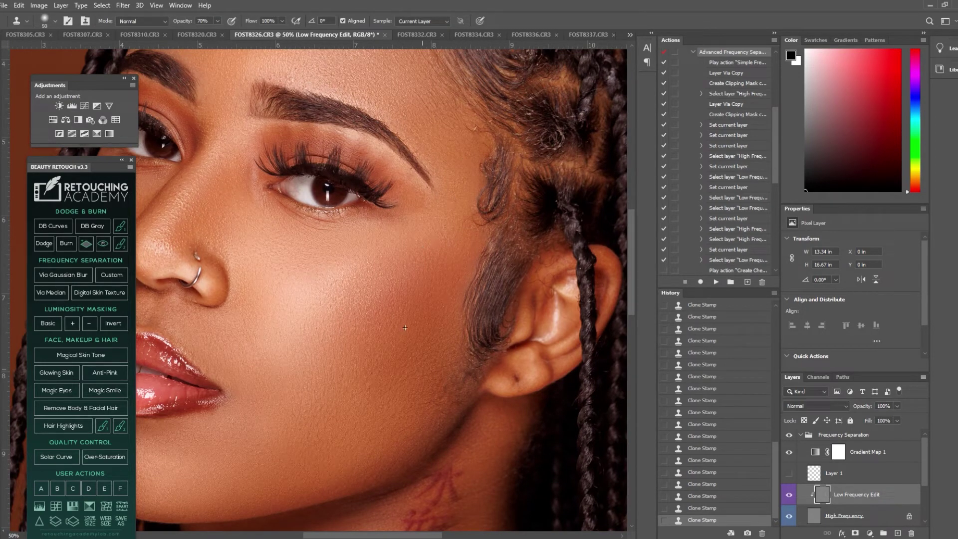
{"action": "key", "text": "z"}
{"action": "left_click", "coordinate": [453, 247], "text": "alt"}
{"action": "left_click", "coordinate": [453, 247], "text": "alt"}
{"action": "left_click", "coordinate": [453, 247], "text": "alt"}
{"action": "left_click", "coordinate": [454, 247], "text": "alt"}
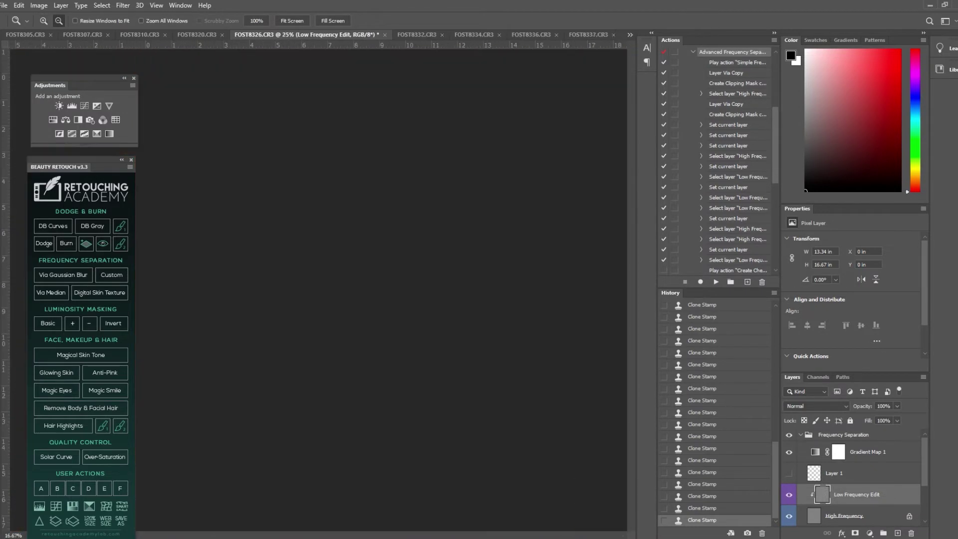
Paint black with a resized soft brush on the Gradient Map 1 mask to exclude the braids on both sides of the head
{"action": "left_click", "coordinate": [869, 453]}
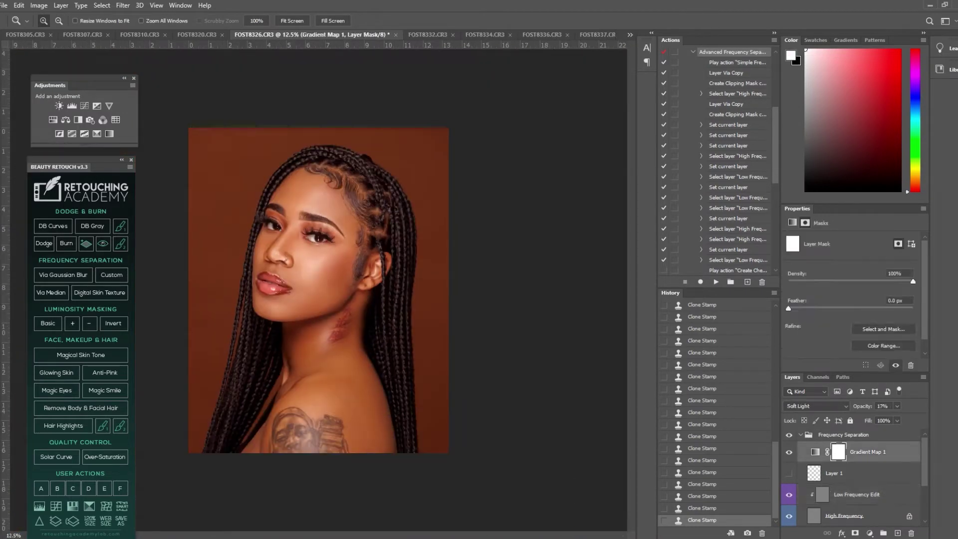
{"action": "key", "text": "b"}
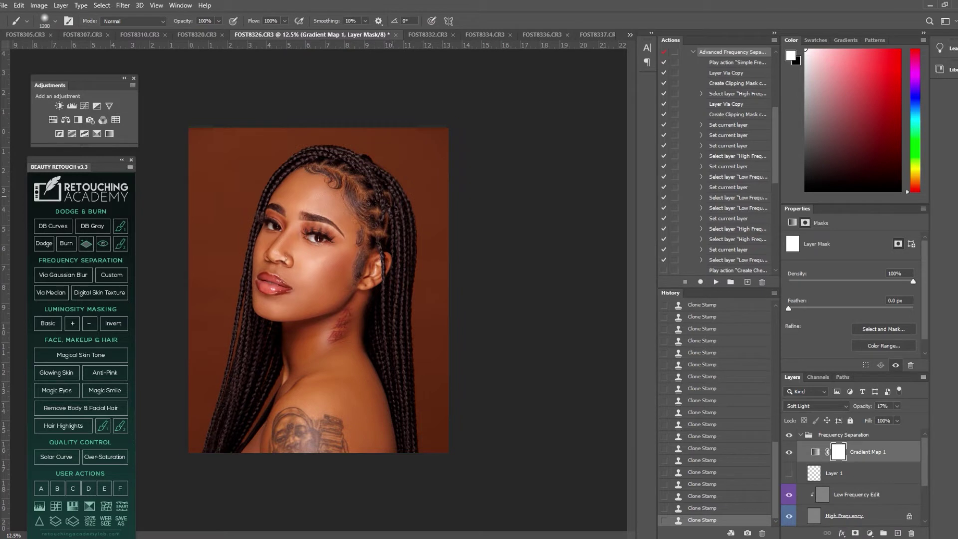
{"action": "key", "text": "bracketleft"}
{"action": "key", "text": "bracketleft"}
{"action": "key", "text": "bracketleft"}
{"action": "key", "text": "bracketleft"}
{"action": "key", "text": "bracketleft"}
{"action": "left_click_drag", "start_coordinate": [413, 444], "coordinate": [411, 440]}
{"action": "key", "text": "bracketright"}
{"action": "left_click_drag", "start_coordinate": [336, 162], "coordinate": [367, 171]}
{"action": "key", "text": "bracketleft"}
{"action": "key", "text": "bracketleft"}
{"action": "key", "text": "bracketleft"}
{"action": "left_click_drag", "start_coordinate": [259, 340], "coordinate": [264, 327]}
Paint black on the Gradient Map 1 mask over the lips and both eyes with a smaller brush
{"action": "key", "text": "bracketright"}
{"action": "key", "text": "bracketright"}
{"action": "key", "text": "bracketleft"}
{"action": "key", "text": "bracketleft"}
{"action": "left_click_drag", "start_coordinate": [281, 287], "coordinate": [320, 292]}
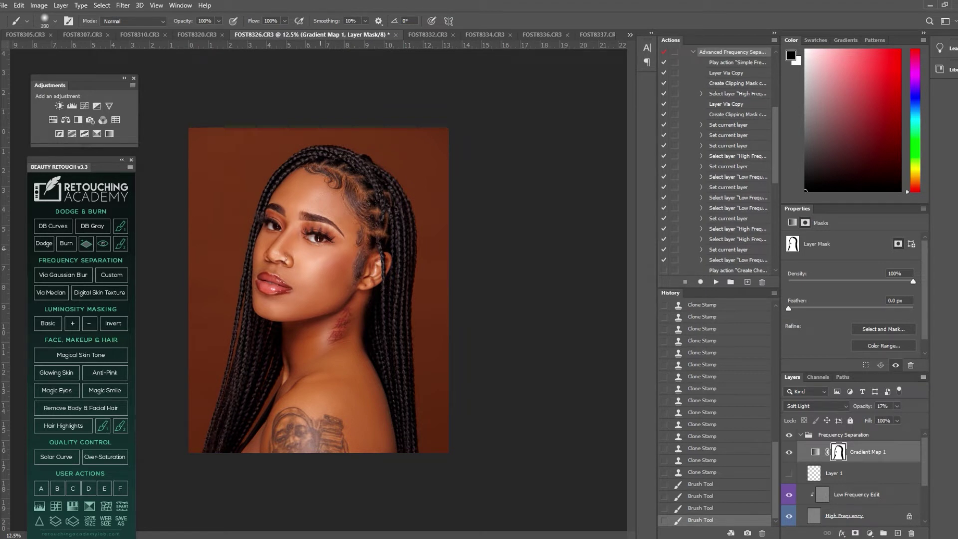
{"action": "left_click_drag", "start_coordinate": [315, 230], "coordinate": [278, 230]}
Create a layer above Low Frequency copy and paint over the neck tattoo with a skin colour sampled beside it
{"action": "key", "text": "z"}
{"action": "left_click", "coordinate": [342, 348]}
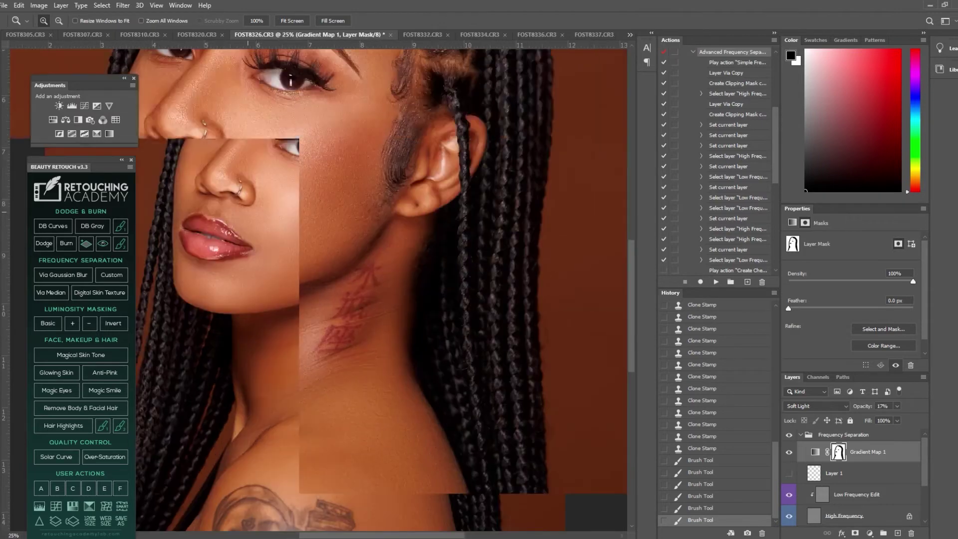
{"action": "scroll", "coordinate": [858, 494], "scroll_direction": "down", "scroll_amount": 4}
{"action": "scroll", "coordinate": [858, 495], "scroll_direction": "up", "scroll_amount": 1}
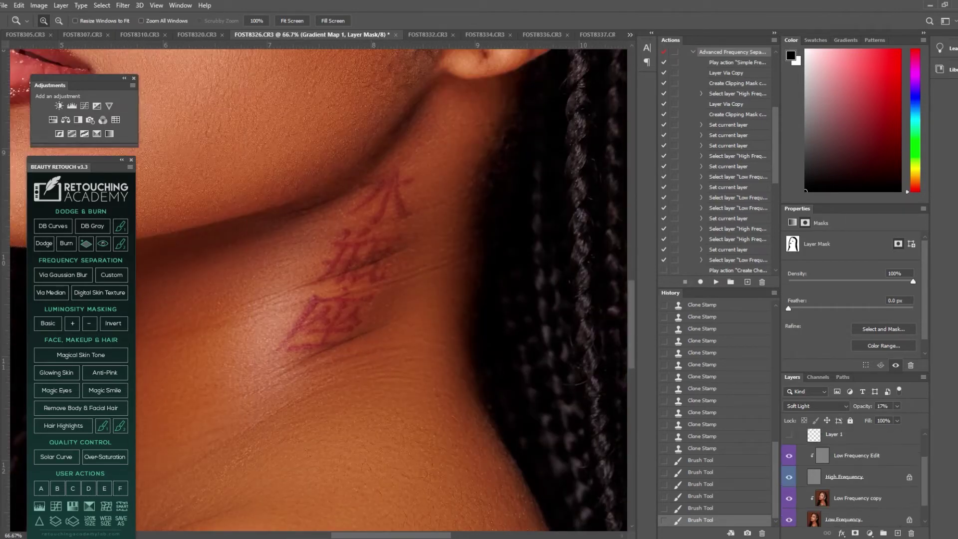
{"action": "left_click", "coordinate": [858, 498]}
{"action": "left_click", "coordinate": [898, 533]}
{"action": "key", "text": "i"}
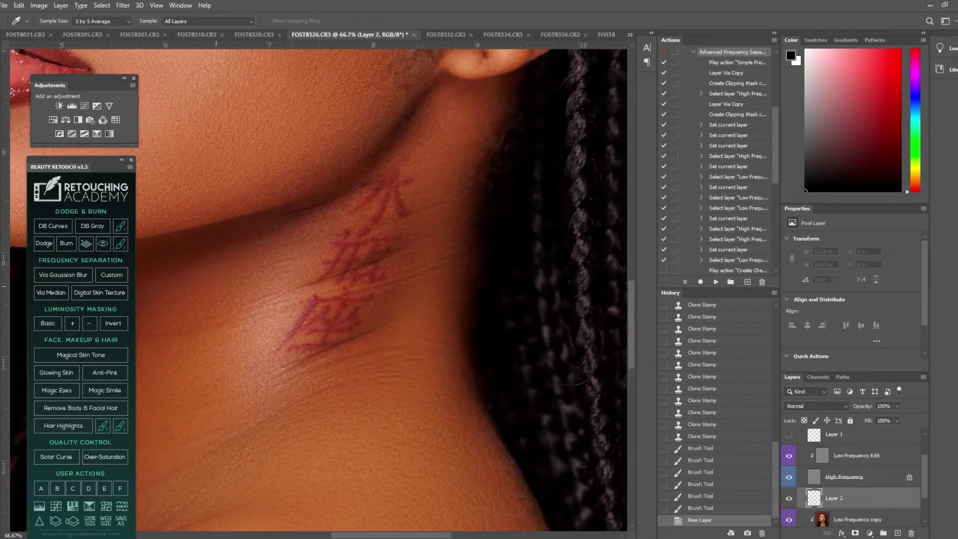
{"action": "left_click", "coordinate": [428, 212]}
{"action": "key", "text": "b"}
{"action": "mouse_move", "coordinate": [402, 216]}
{"action": "left_mouse_down"}
{"action": "mouse_move", "coordinate": [363, 327]}
{"action": "mouse_move", "coordinate": [421, 238]}
{"action": "mouse_move", "coordinate": [331, 322]}
{"action": "mouse_move", "coordinate": [353, 250]}
{"action": "mouse_move", "coordinate": [384, 201]}
{"action": "left_mouse_up"}
Reduce Layer 2's opacity to 34%, compare it against the whole portrait, and raise it to 49%
{"action": "left_click", "coordinate": [897, 405]}
{"action": "left_click_drag", "start_coordinate": [901, 418], "coordinate": [866, 419]}
{"action": "left_click", "coordinate": [437, 363]}
{"action": "left_click", "coordinate": [437, 363], "text": "alt"}
{"action": "left_click", "coordinate": [437, 363], "text": "alt"}
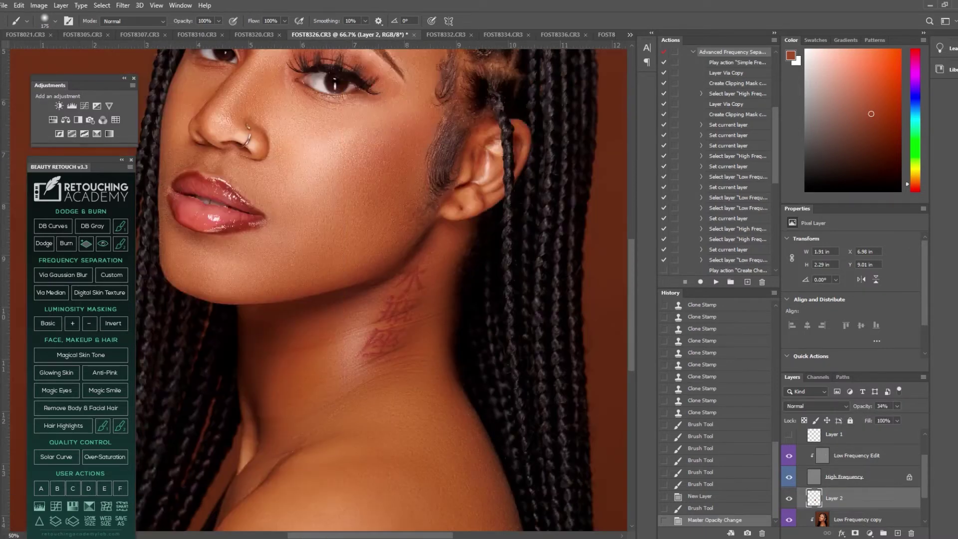
{"action": "left_click", "coordinate": [437, 363], "text": "alt"}
{"action": "left_click", "coordinate": [437, 363], "text": "alt"}
{"action": "left_click", "coordinate": [437, 363], "text": "alt"}
{"action": "left_click", "coordinate": [897, 406]}
{"action": "left_click_drag", "start_coordinate": [888, 418], "coordinate": [901, 418]}
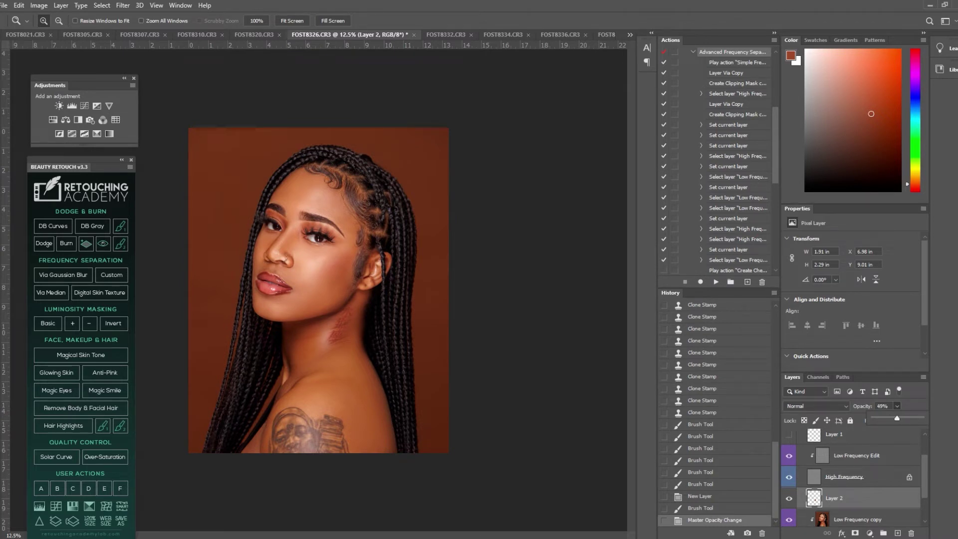
On the Low Frequency copy layer, try a soft brush stroke at 34% opacity over the braids behind the neck, then undo it
{"action": "left_click", "coordinate": [858, 520]}
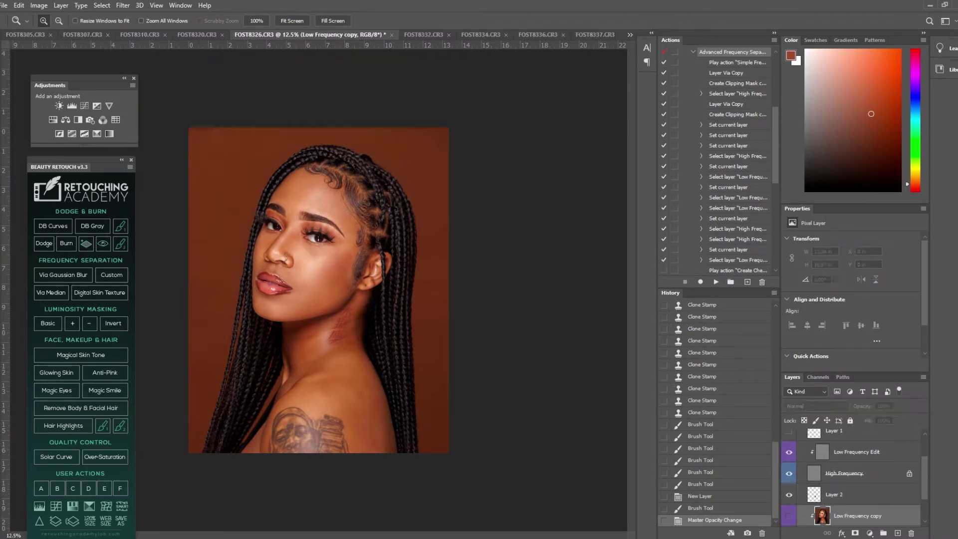
{"action": "key", "text": "b"}
{"action": "key", "text": "bracketleft"}
{"action": "key", "text": "bracketleft"}
{"action": "key", "text": "3"}
{"action": "key", "text": "4"}
{"action": "key", "text": "bracketleft"}
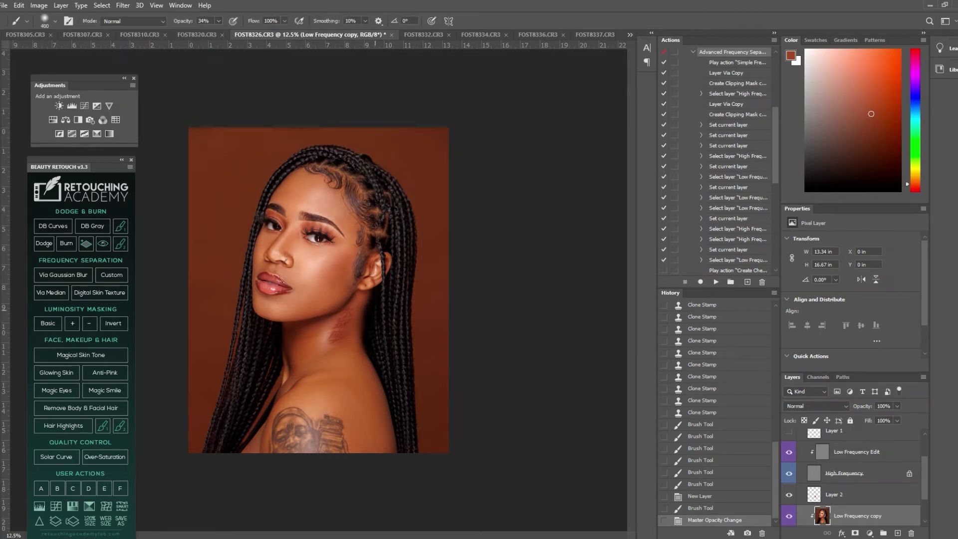
{"action": "left_click_drag", "start_coordinate": [377, 289], "coordinate": [368, 334]}
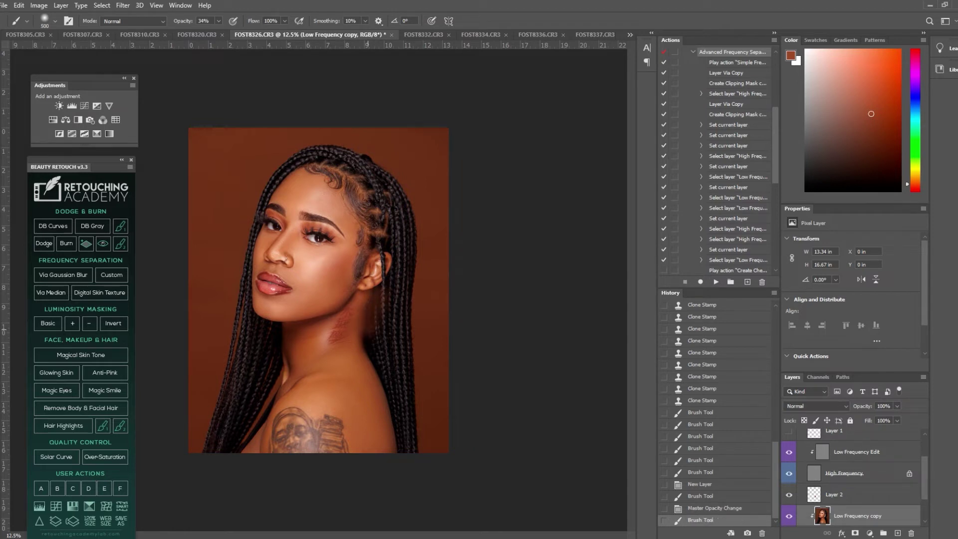
{"action": "key", "text": "ctrl+z"}
Try erasing the Low Frequency copy layer along the back of the neck with an enlarged eraser, then undo the erasing
{"action": "key", "text": "e"}
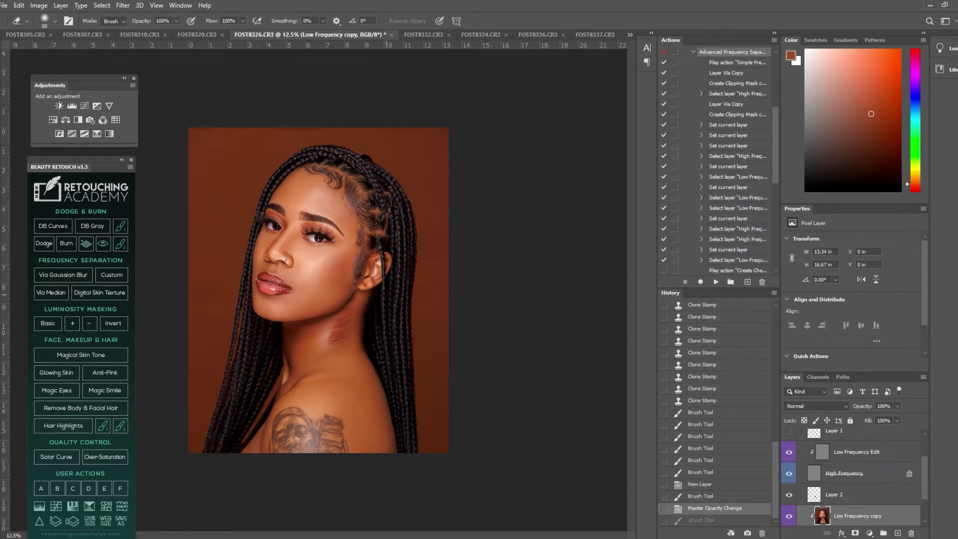
{"action": "key", "text": "bracketright"}
{"action": "key", "text": "bracketright"}
{"action": "key", "text": "bracketright"}
{"action": "left_click_drag", "start_coordinate": [362, 338], "coordinate": [358, 317]}
{"action": "key", "text": "ctrl+z"}
{"action": "key", "text": "ctrl+shift+z"}
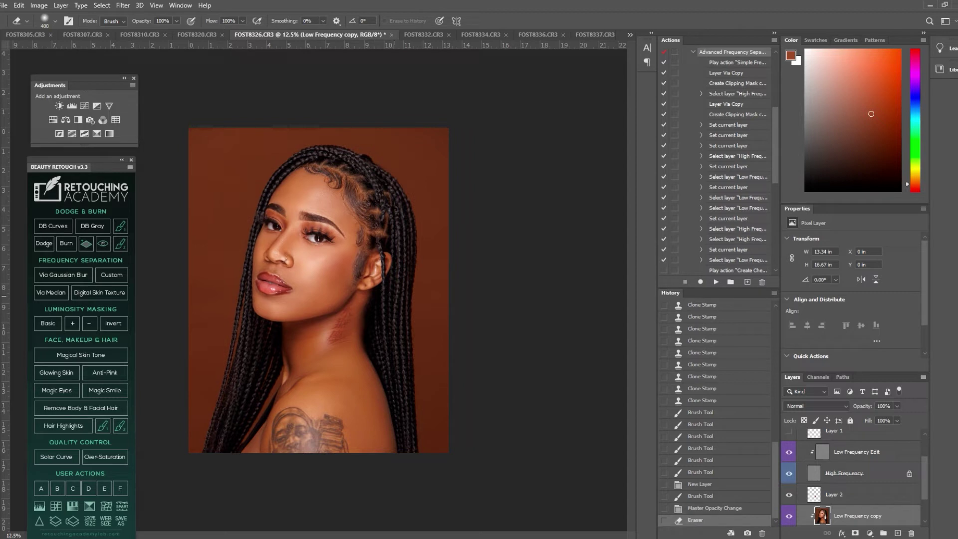
{"action": "key", "text": "ctrl+z"}
{"action": "key", "text": "ctrl+space"}
{"action": "left_click_drag", "start_coordinate": [375, 305], "coordinate": [374, 314]}
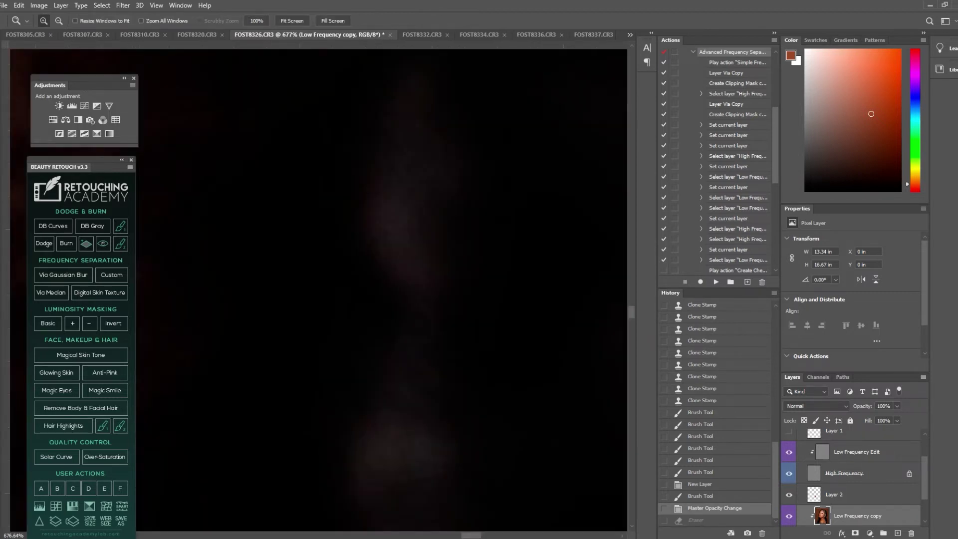
{"action": "left_click", "coordinate": [292, 21]}
{"action": "left_click", "coordinate": [410, 371], "text": "alt"}
{"action": "left_click", "coordinate": [410, 371], "text": "alt"}
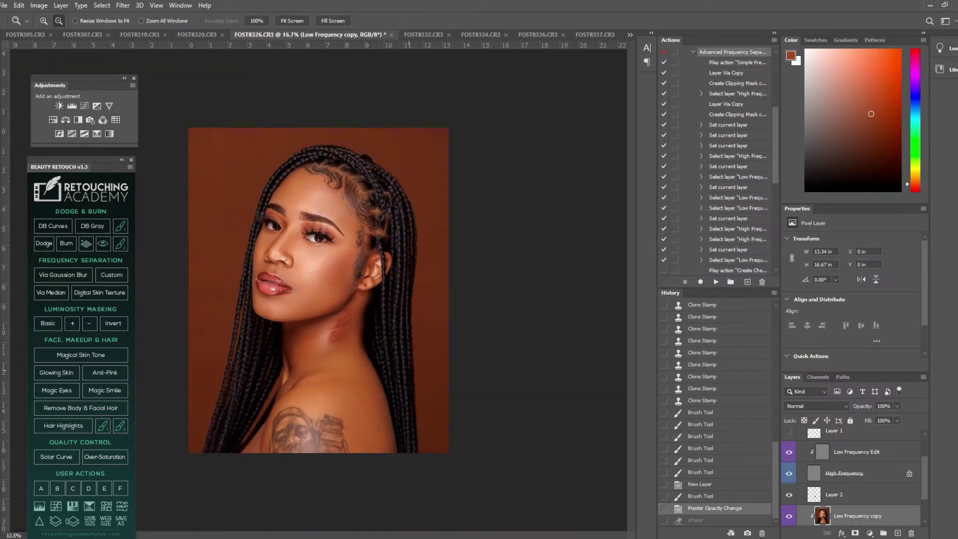
On the Low Frequency Edit layer, clean small texture spots on the cheek and near the hairline with the Clone Stamp at 70% opacity
{"action": "left_click", "coordinate": [291, 276], "text": "ctrl"}
{"action": "left_click", "coordinate": [291, 276], "text": "ctrl"}
{"action": "left_click", "coordinate": [291, 276], "text": "ctrl"}
{"action": "left_click", "coordinate": [291, 276], "text": "ctrl"}
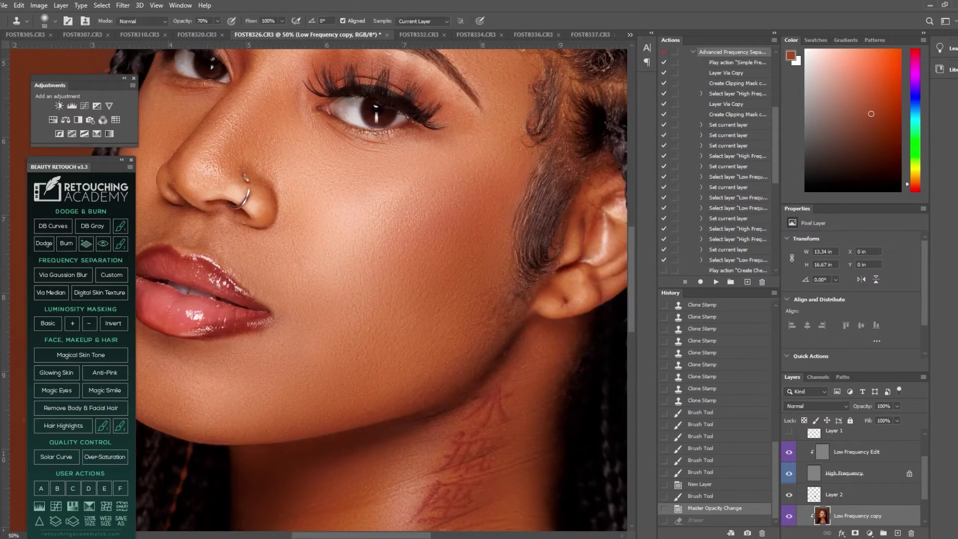
{"action": "left_click", "coordinate": [857, 452]}
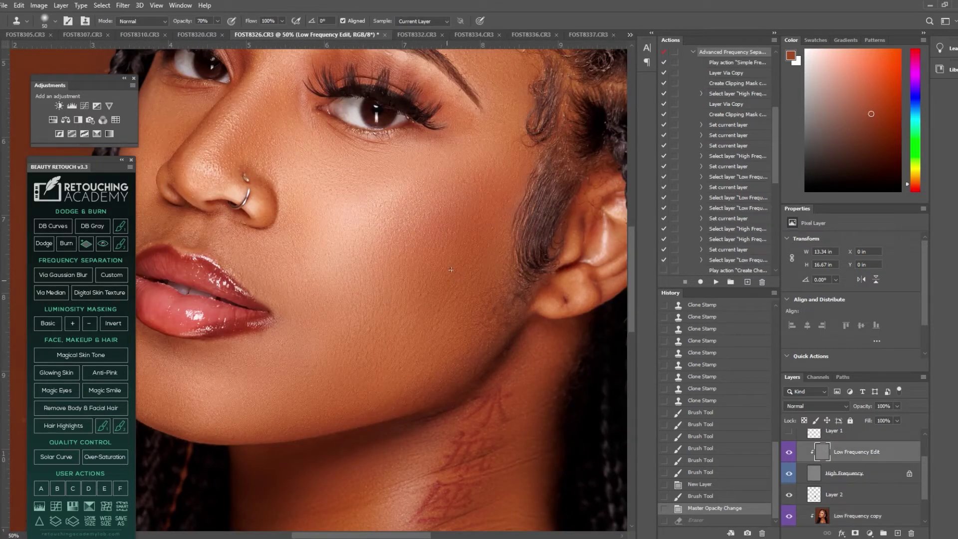
{"action": "left_click", "coordinate": [524, 160]}
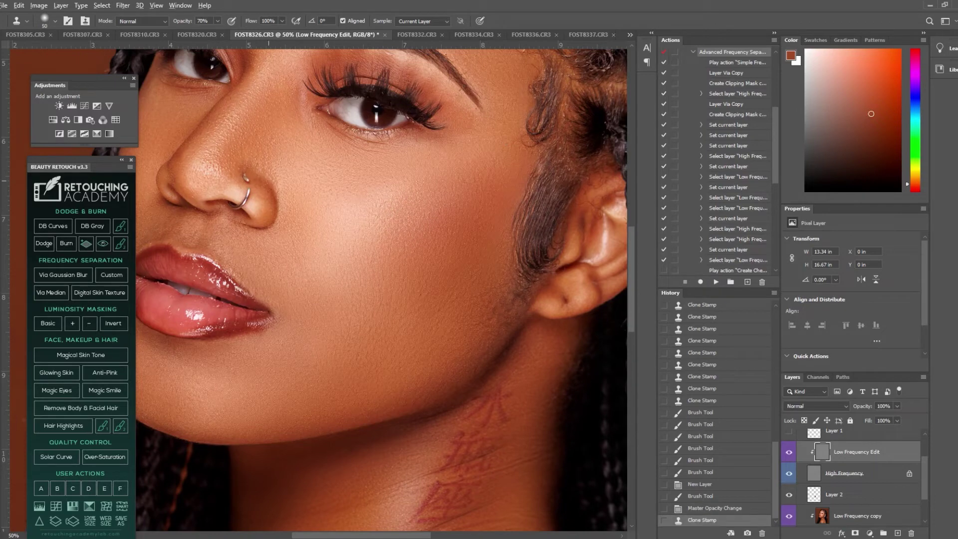
{"action": "left_click", "coordinate": [360, 214]}
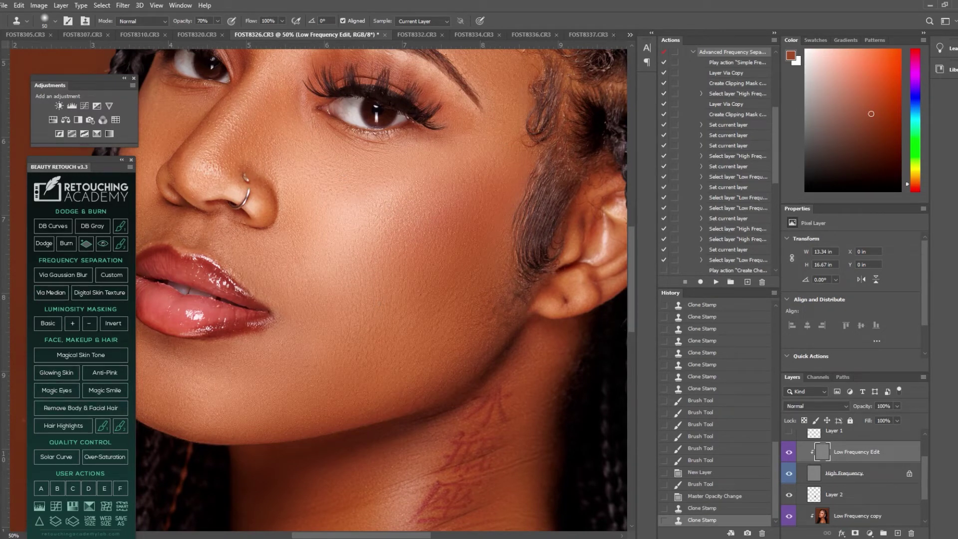
Run the Magic Eyes action and paint white at 34% opacity over both eye whites on the Clean Eye Whites Here mask
{"action": "left_click", "coordinate": [56, 373]}
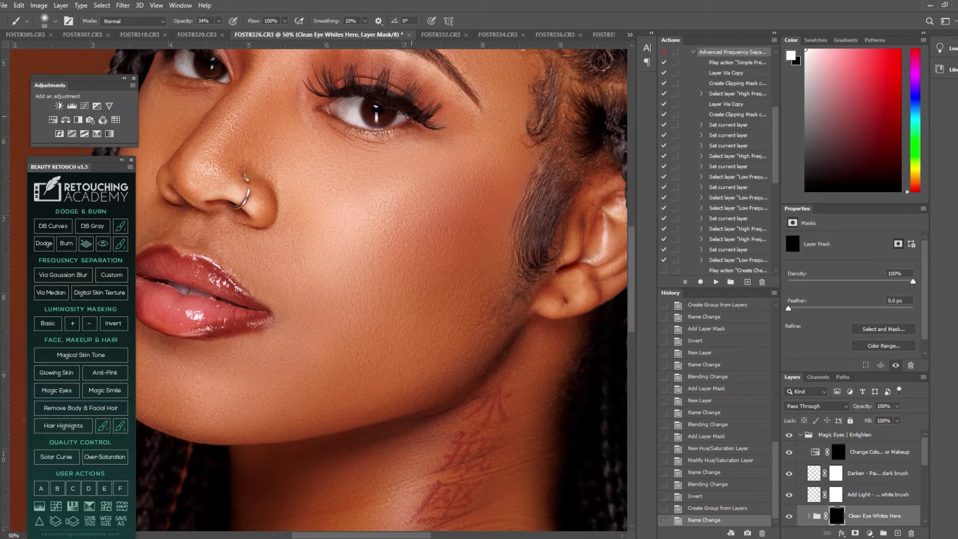
{"action": "left_click_drag", "start_coordinate": [359, 108], "coordinate": [345, 109]}
{"action": "left_click_drag", "start_coordinate": [187, 61], "coordinate": [183, 67]}
{"action": "left_click", "coordinate": [223, 74]}
{"action": "left_click", "coordinate": [399, 119]}
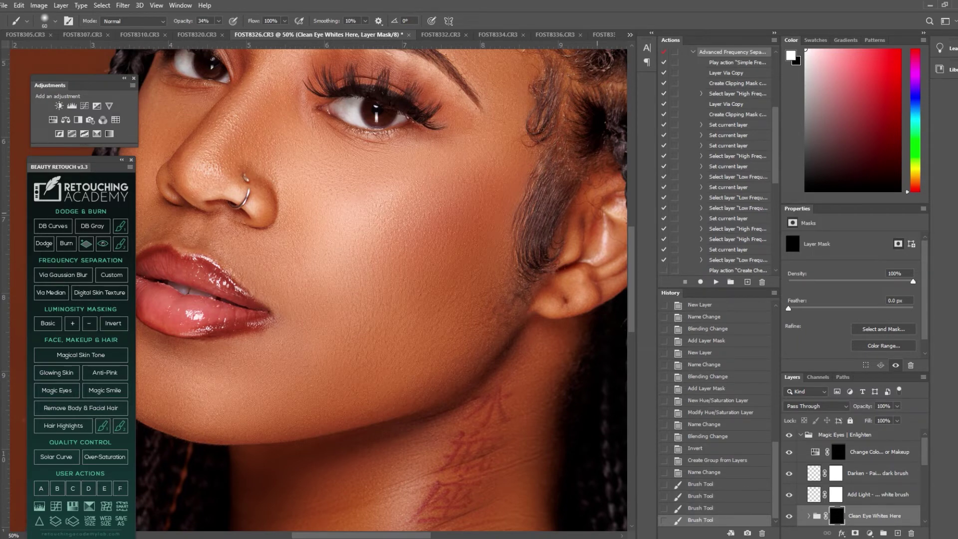
Paint white highlights in both eyes on the Add Light layer and reduce that layer's opacity to 82%
{"action": "left_click_drag", "start_coordinate": [815, 495], "coordinate": [565, 279]}
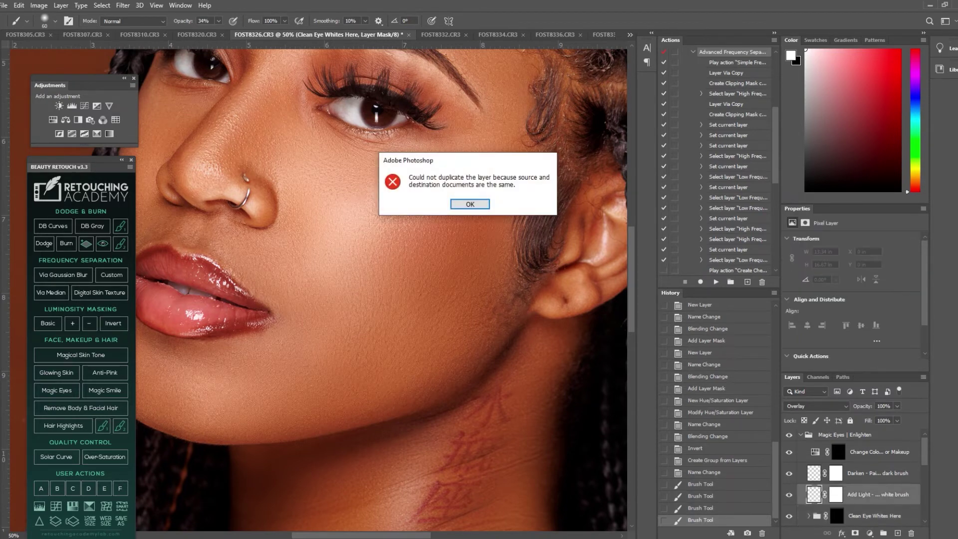
{"action": "left_click", "coordinate": [470, 204]}
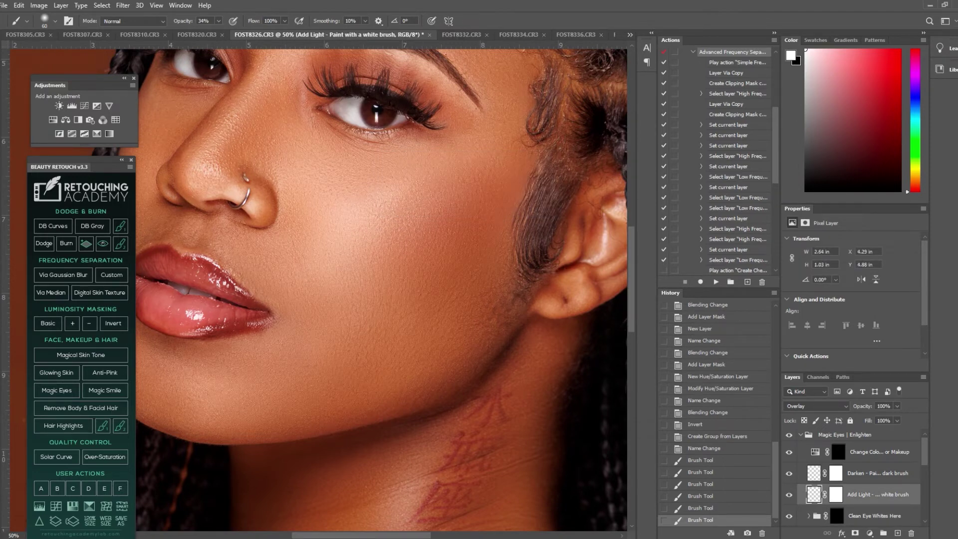
{"action": "left_click_drag", "start_coordinate": [897, 406], "coordinate": [890, 417]}
{"action": "key", "text": "z"}
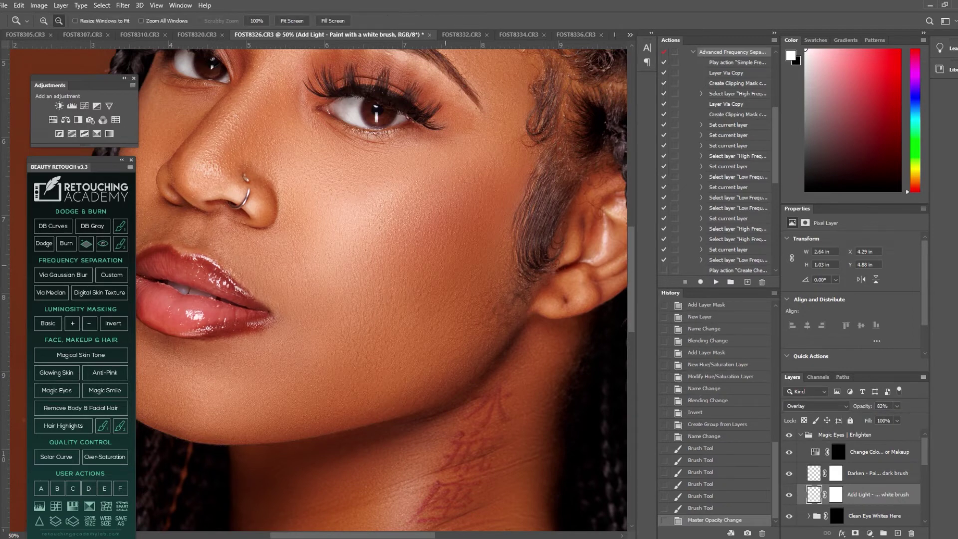
{"action": "left_click", "coordinate": [446, 265], "text": "alt"}
{"action": "left_click", "coordinate": [445, 265], "text": "alt"}
{"action": "left_click", "coordinate": [240, 303], "text": "alt"}
{"action": "left_click", "coordinate": [240, 303], "text": "alt"}
On the Low Frequency copy layer, smooth the tones of the upper and lower lips with a smaller Mixer Brush
{"action": "left_click", "coordinate": [285, 310]}
{"action": "left_click", "coordinate": [285, 311]}
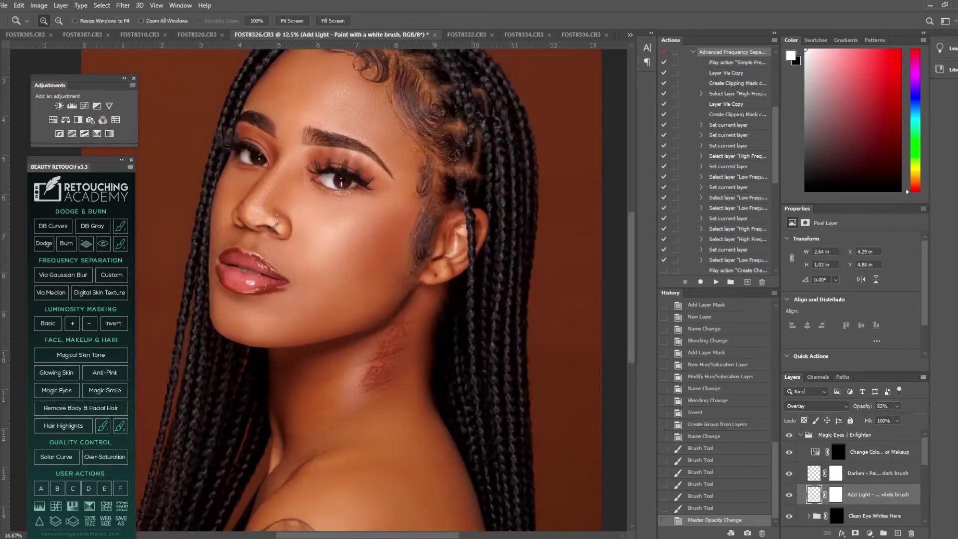
{"action": "left_click", "coordinate": [285, 311]}
{"action": "left_click", "coordinate": [284, 311]}
{"action": "key", "text": "ctrl+plus"}
{"action": "key", "text": "ctrl+plus"}
{"action": "key", "text": "ctrl+plus"}
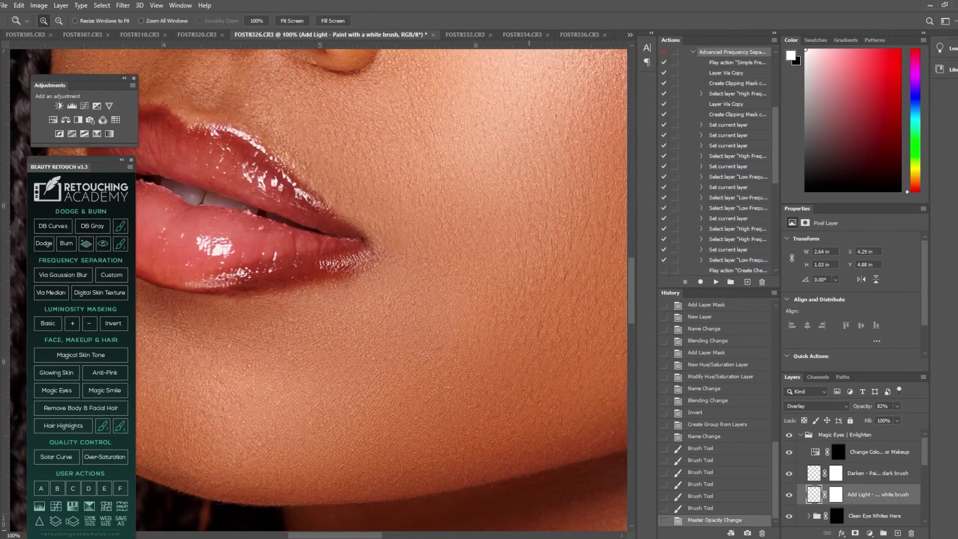
{"action": "scroll", "coordinate": [318, 290], "scroll_direction": "left", "scroll_amount": 4}
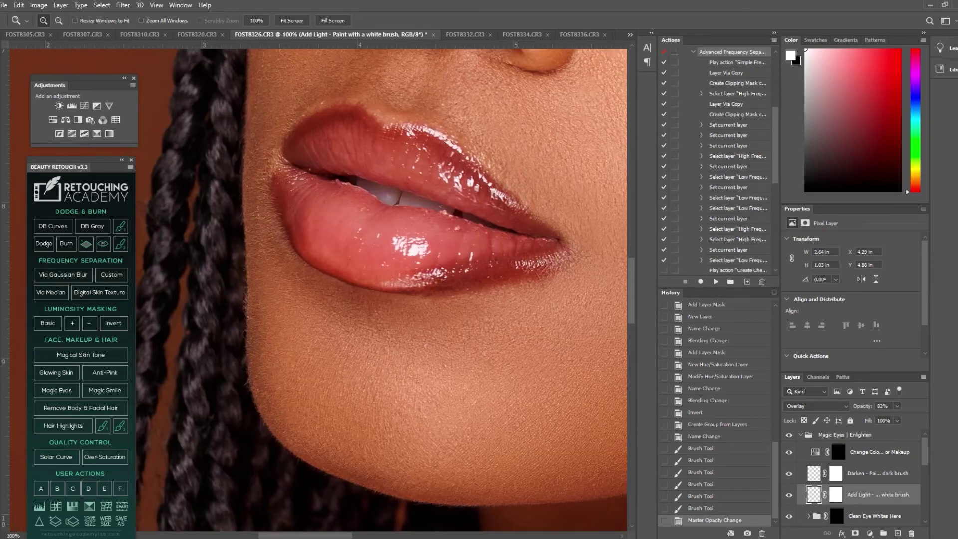
{"action": "scroll", "coordinate": [853, 477], "scroll_direction": "down", "scroll_amount": 3}
{"action": "scroll", "coordinate": [854, 482], "scroll_direction": "down", "scroll_amount": 2}
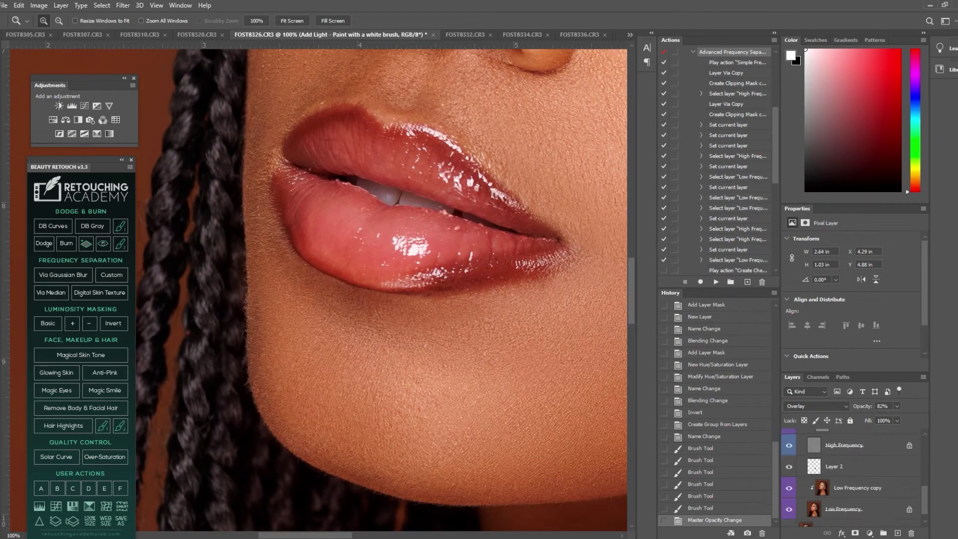
{"action": "left_click", "coordinate": [858, 488]}
{"action": "left_click", "coordinate": [0, 163]}
{"action": "left_click", "coordinate": [30, 189]}
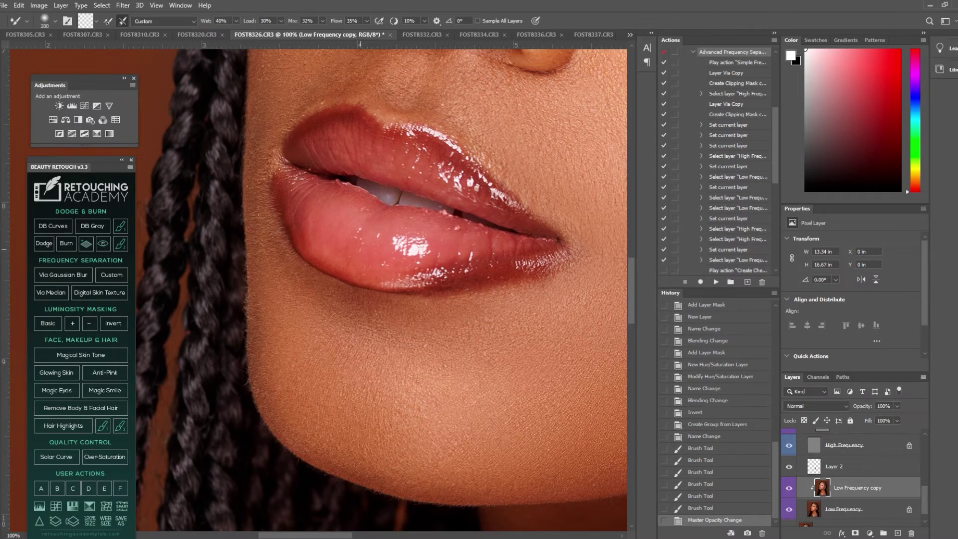
{"action": "key", "text": "bracketleft"}
{"action": "key", "text": "bracketleft"}
{"action": "key", "text": "bracketleft"}
{"action": "key", "text": "bracketleft"}
{"action": "key", "text": "bracketleft"}
{"action": "key", "text": "bracketleft"}
{"action": "mouse_move", "coordinate": [360, 250]}
{"action": "left_mouse_down"}
{"action": "mouse_move", "coordinate": [356, 237]}
{"action": "mouse_move", "coordinate": [372, 264]}
{"action": "mouse_move", "coordinate": [488, 264]}
{"action": "left_mouse_up"}
{"action": "mouse_move", "coordinate": [429, 270]}
{"action": "left_mouse_down"}
{"action": "mouse_move", "coordinate": [457, 272]}
{"action": "mouse_move", "coordinate": [415, 256]}
{"action": "left_mouse_up"}
{"action": "left_click_drag", "start_coordinate": [370, 131], "coordinate": [414, 167]}
{"action": "mouse_move", "coordinate": [417, 168]}
{"action": "left_mouse_down"}
{"action": "mouse_move", "coordinate": [515, 219]}
{"action": "mouse_move", "coordinate": [536, 254]}
{"action": "left_mouse_up"}
Check the blended lips against the whole portrait
{"action": "key", "text": "z"}
{"action": "left_click", "coordinate": [496, 288], "text": "alt"}
{"action": "left_click", "coordinate": [496, 289], "text": "alt"}
{"action": "left_click", "coordinate": [496, 289], "text": "alt"}
{"action": "left_click", "coordinate": [496, 289], "text": "alt"}
{"action": "left_click", "coordinate": [497, 287], "text": "alt"}
{"action": "left_click", "coordinate": [497, 288], "text": "alt"}
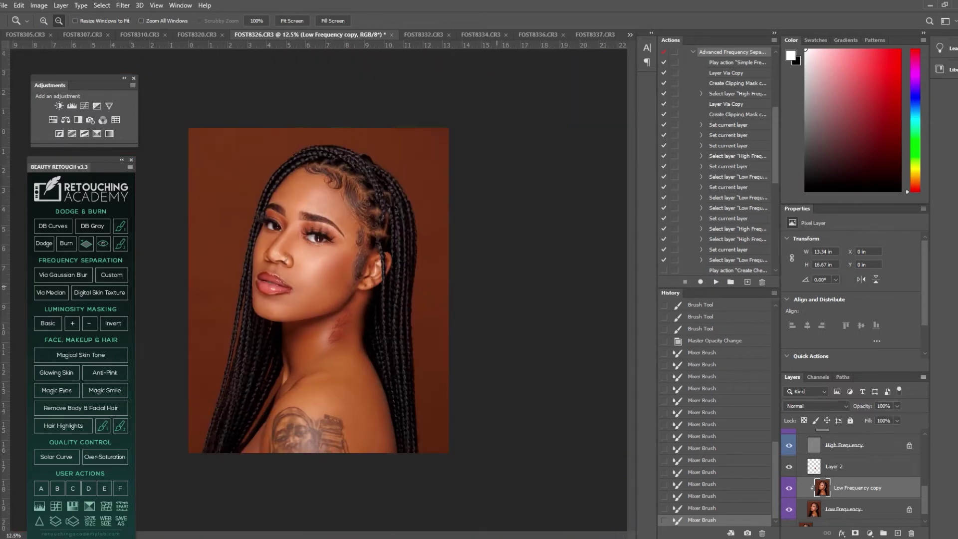
{"action": "left_click", "coordinate": [368, 288], "text": "alt"}
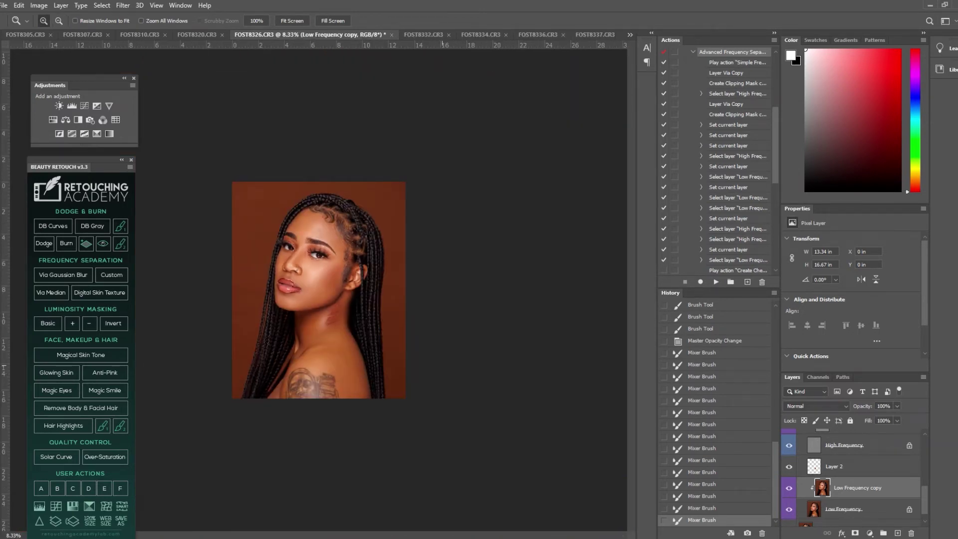
Erase Layer 2's skin-coloured paint along the back edge of the neck with a 400 px eraser
{"action": "left_click", "coordinate": [345, 312]}
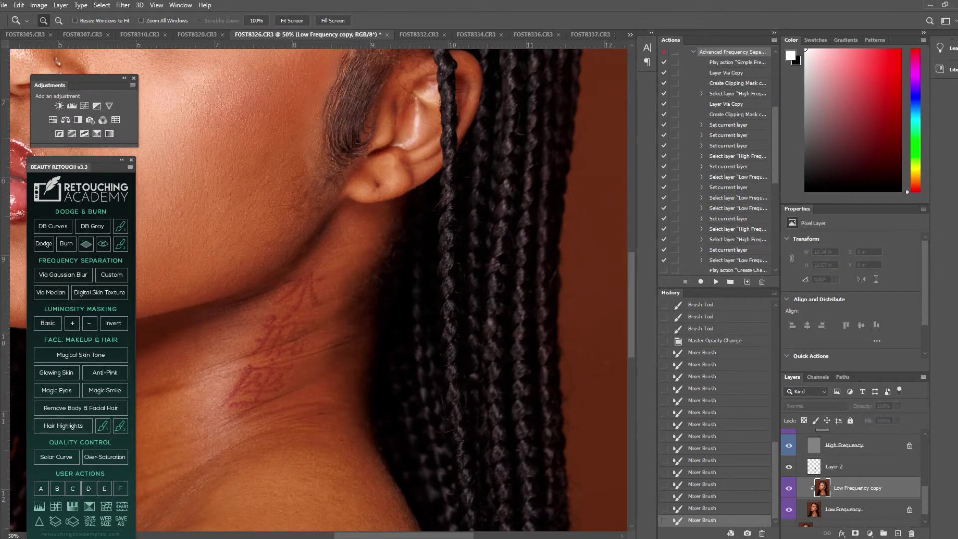
{"action": "key", "text": "e"}
{"action": "left_click", "coordinate": [838, 467]}
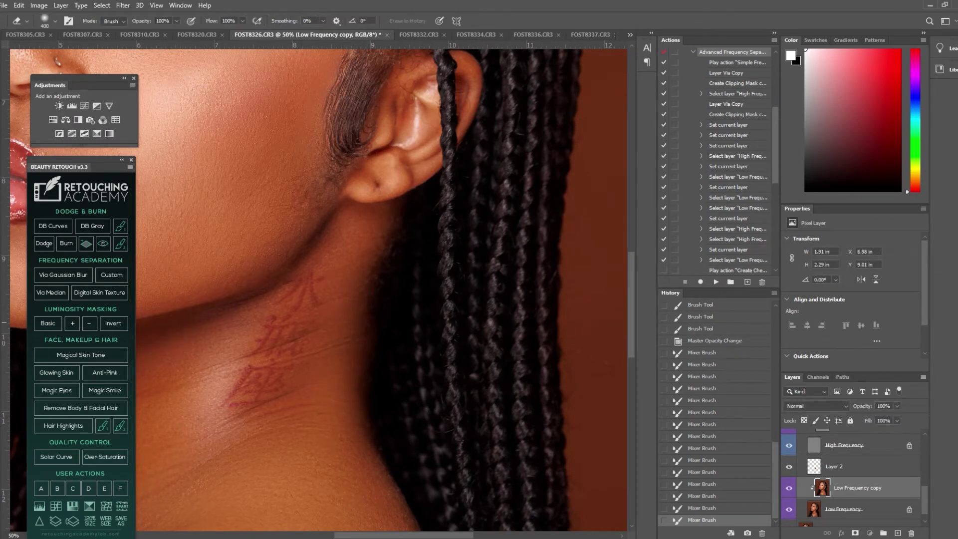
{"action": "left_click_drag", "start_coordinate": [390, 386], "coordinate": [385, 329]}
Compare the retouch with Layer 1 shown and hidden, and review the whole portrait
{"action": "key", "text": "z"}
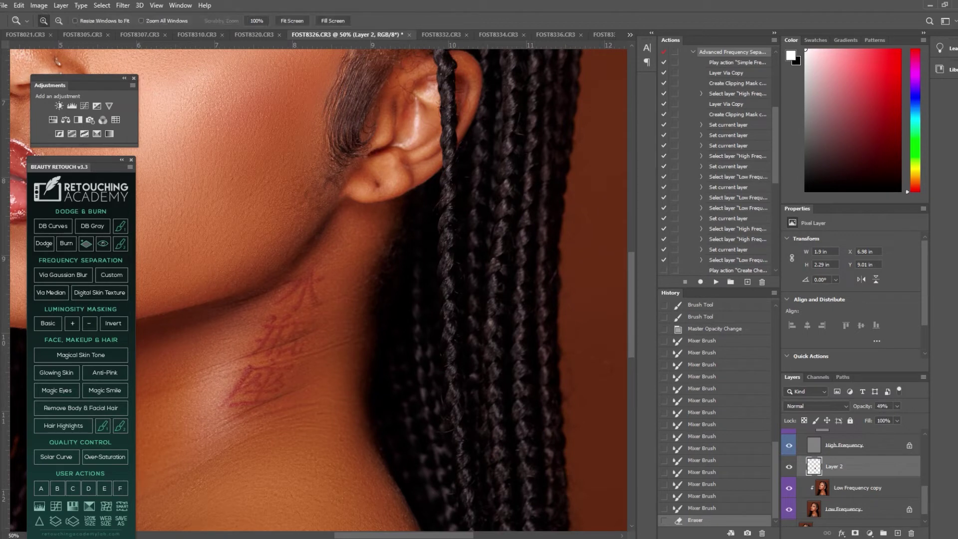
{"action": "scroll", "coordinate": [854, 476], "scroll_direction": "up", "scroll_amount": 3}
{"action": "left_click", "coordinate": [789, 484]}
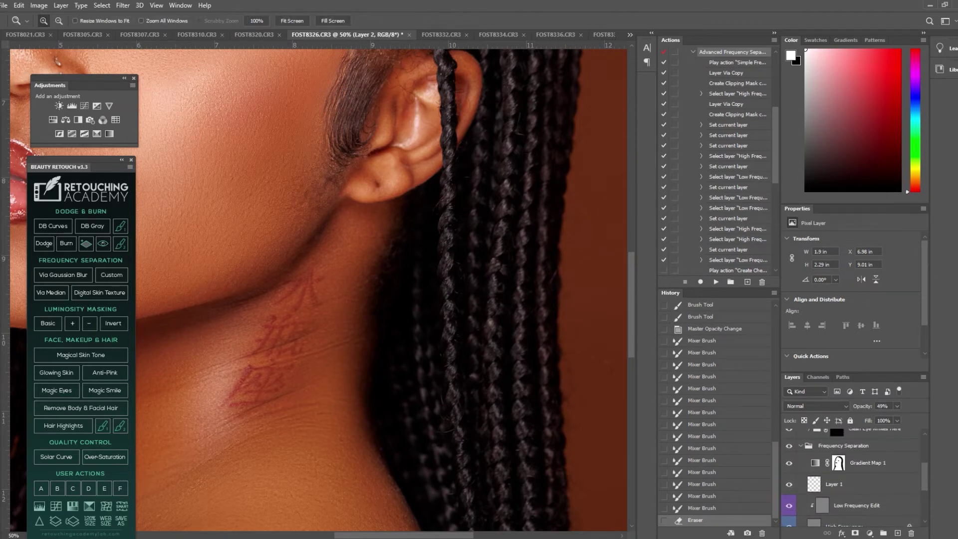
{"action": "left_click", "coordinate": [790, 484]}
{"action": "scroll", "coordinate": [849, 479], "scroll_direction": "up", "scroll_amount": 3}
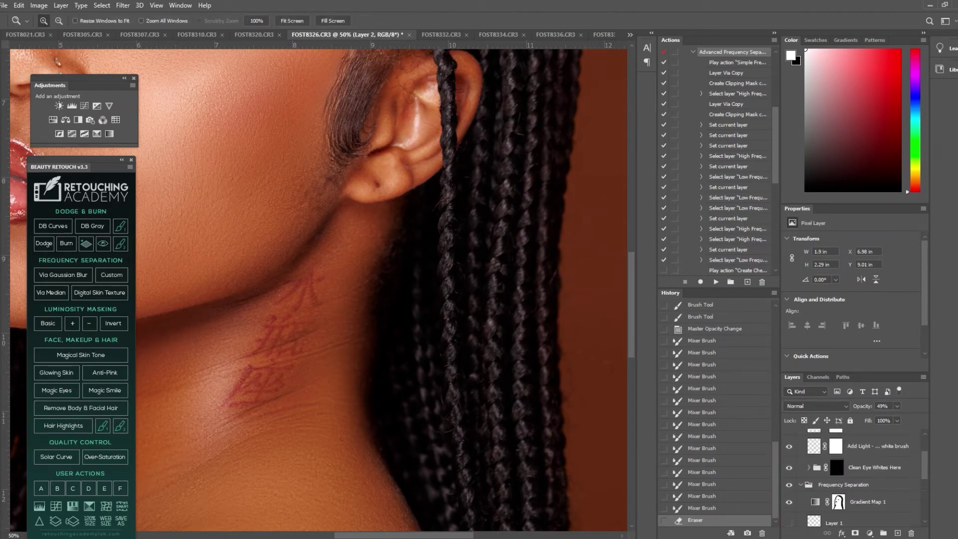
{"action": "left_click", "coordinate": [367, 341], "text": "alt"}
{"action": "left_click", "coordinate": [367, 341], "text": "alt"}
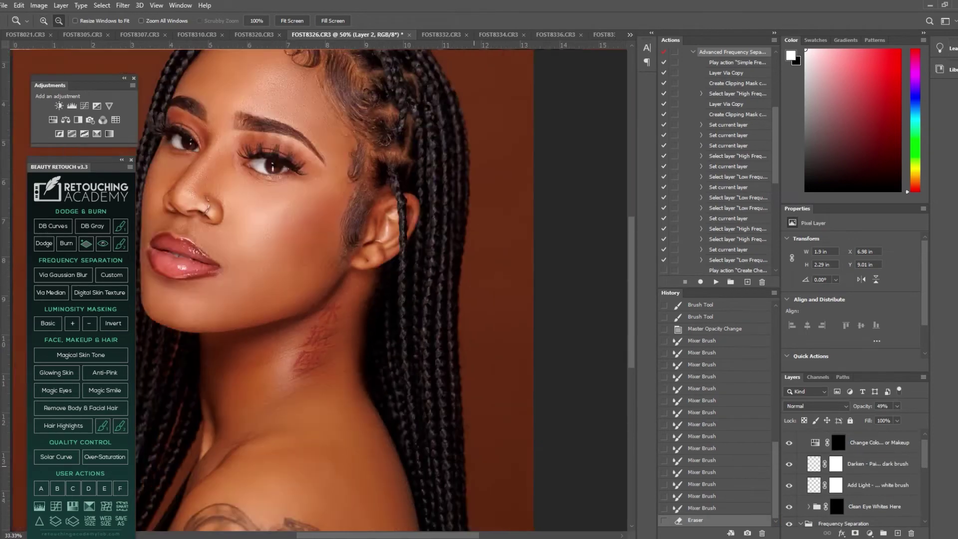
{"action": "left_click", "coordinate": [369, 341], "text": "alt"}
{"action": "left_click", "coordinate": [372, 341], "text": "alt"}
{"action": "left_click", "coordinate": [373, 341], "text": "alt"}
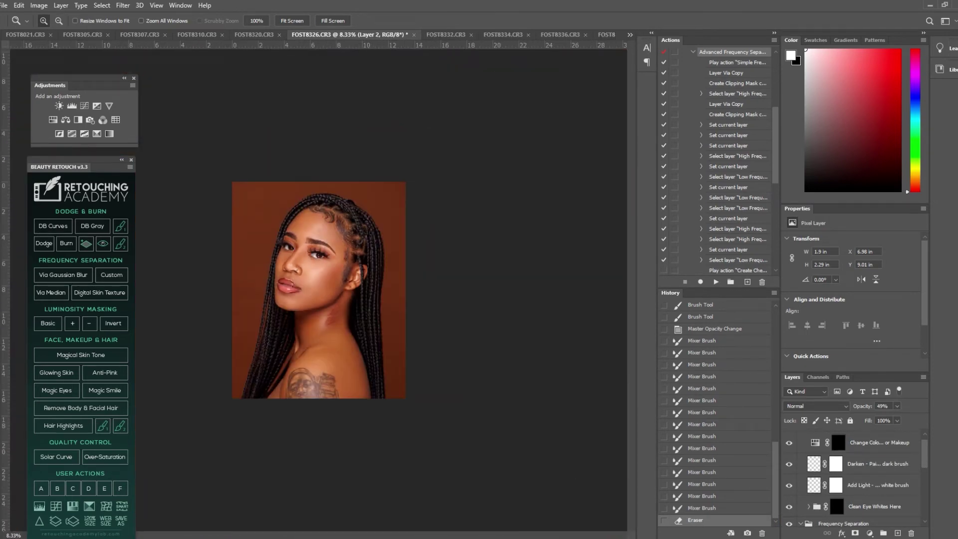
Compare the original opened photo with the latest retouched state through the document history
{"action": "scroll", "coordinate": [717, 414], "scroll_direction": "up", "scroll_amount": 8}
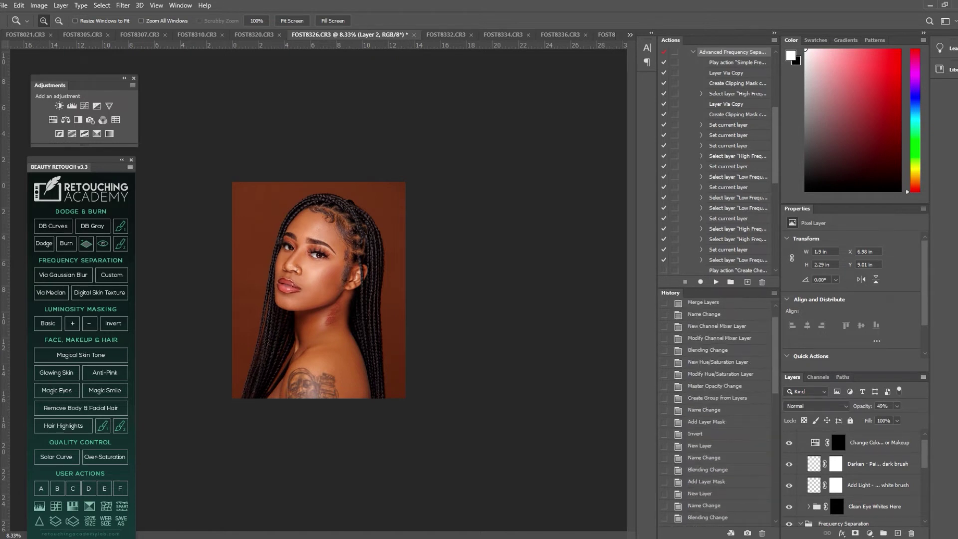
{"action": "scroll", "coordinate": [716, 400], "scroll_direction": "up", "scroll_amount": 2}
{"action": "left_click", "coordinate": [701, 309]}
{"action": "scroll", "coordinate": [714, 374], "scroll_direction": "down", "scroll_amount": 10}
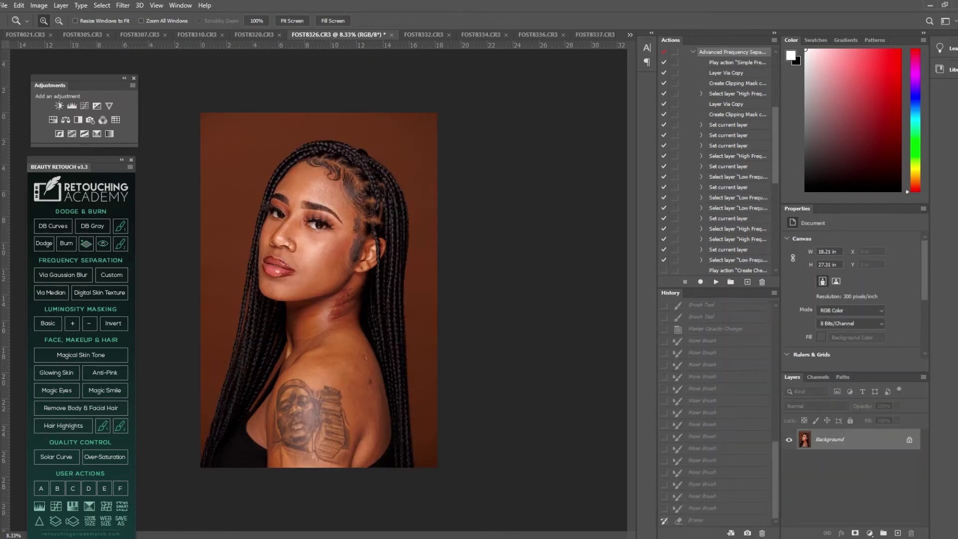
{"action": "left_click", "coordinate": [697, 520]}
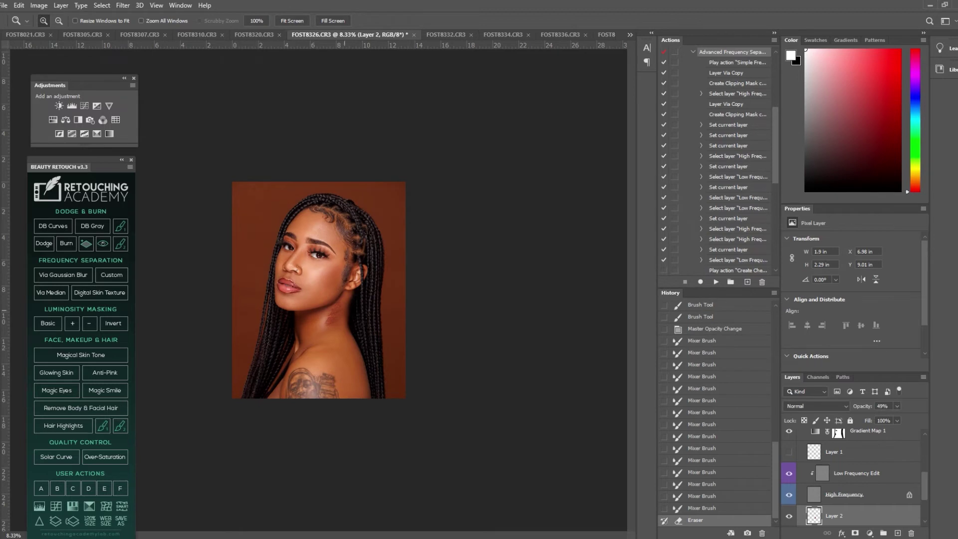
Merge the visible layers into the background and run the Advanced Frequency Separation action, continuing past its unavailable Select commands
{"action": "left_click", "coordinate": [61, 5]}
{"action": "left_click", "coordinate": [75, 392]}
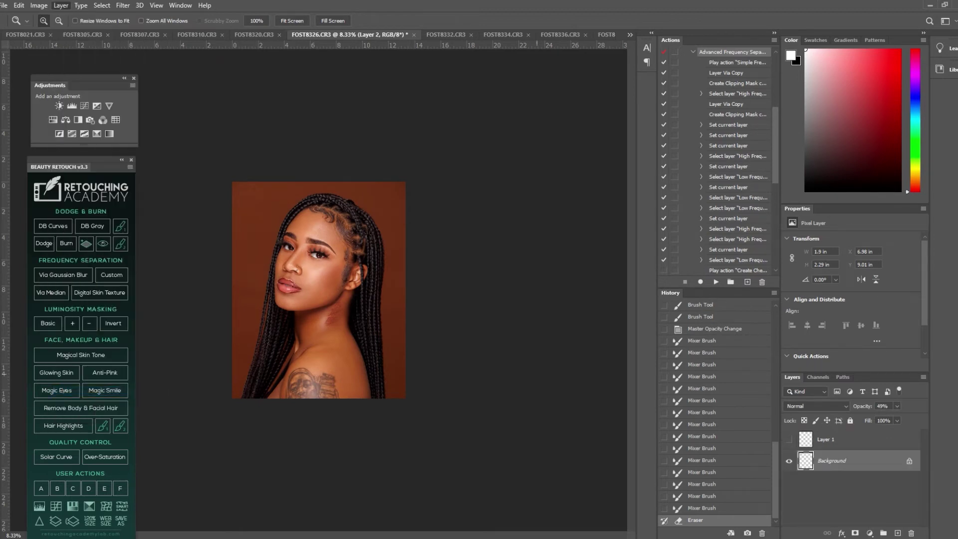
{"action": "left_click", "coordinate": [716, 283]}
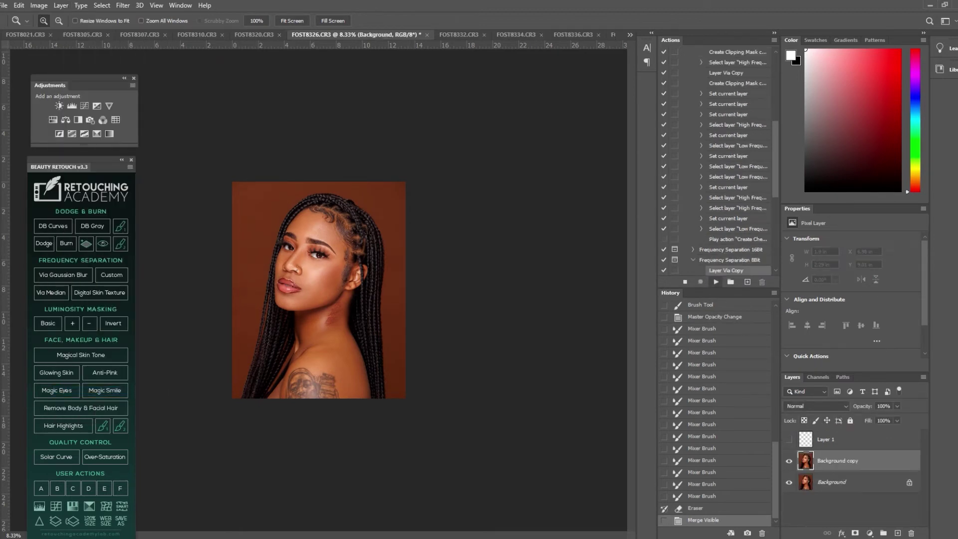
{"action": "key", "text": "Return"}
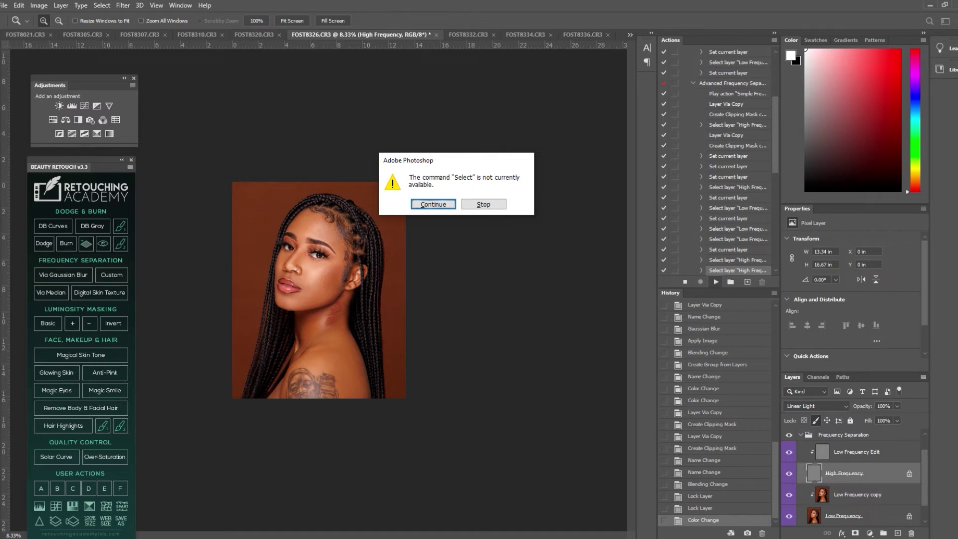
{"action": "key", "text": "Return"}
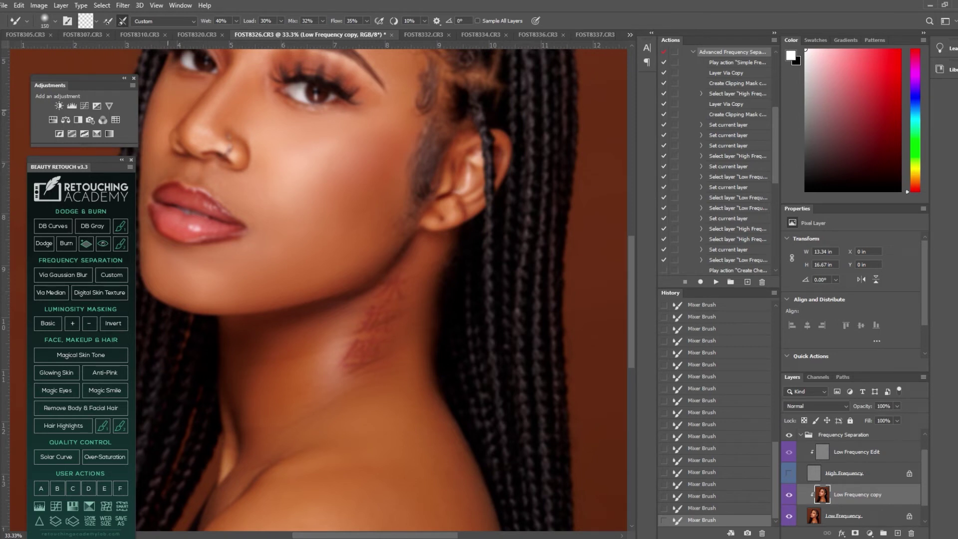
With High Frequency hidden, smooth the face, neck and shoulder tones on the Low Frequency copy layer using the Mixer Brush
{"action": "key", "text": "bracketleft"}
{"action": "scroll", "coordinate": [413, 289], "scroll_direction": "up", "scroll_amount": 5}
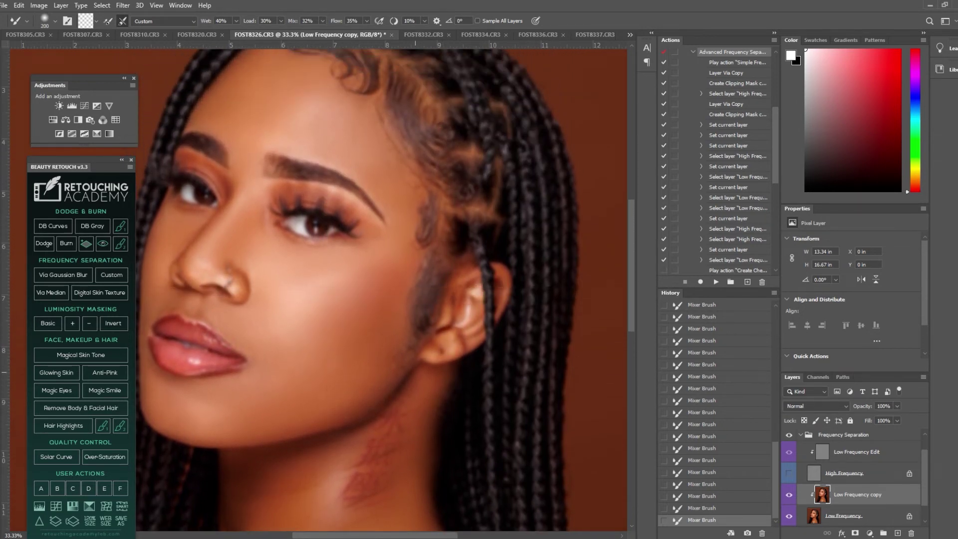
{"action": "key", "text": "bracketleft"}
{"action": "key", "text": "bracketleft"}
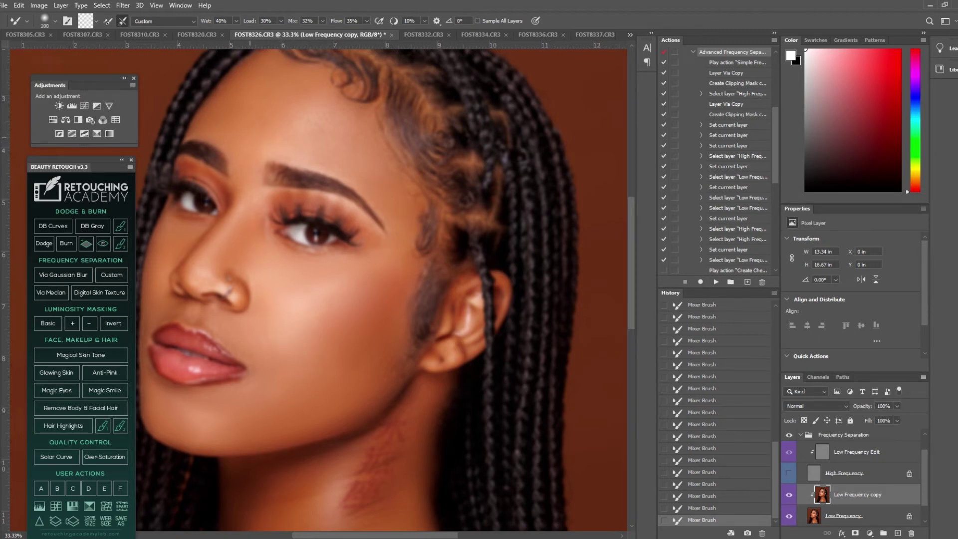
{"action": "key", "text": "space"}
{"action": "left_click_drag", "start_coordinate": [383, 398], "coordinate": [425, 146]}
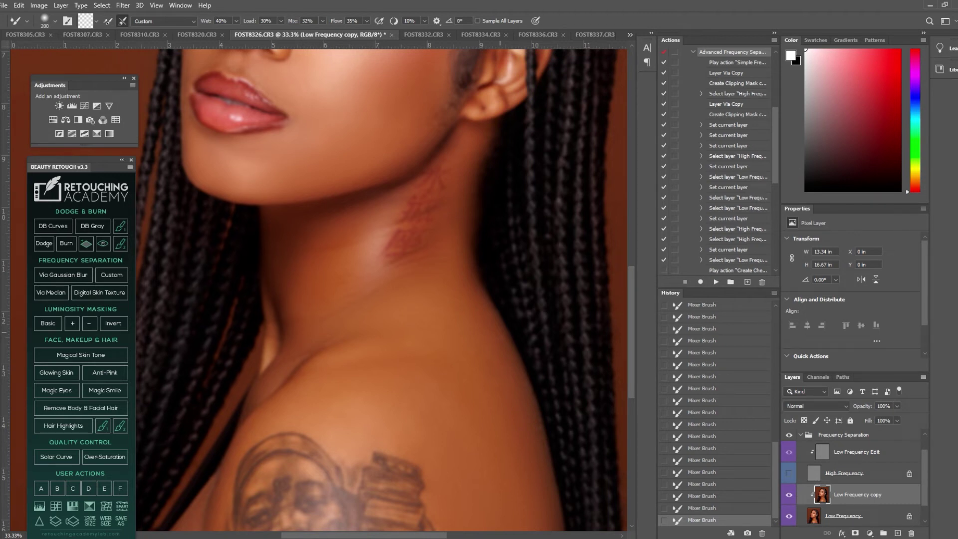
Show the High Frequency and Low Frequency Edit layers again and view the whole portrait
{"action": "key", "text": "z"}
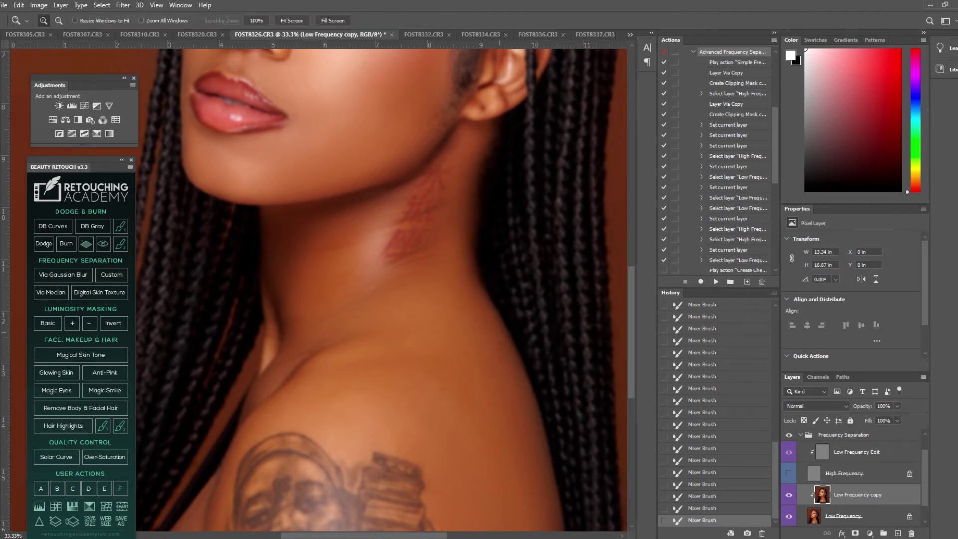
{"action": "left_click", "coordinate": [500, 331], "text": "alt"}
{"action": "left_click", "coordinate": [501, 332], "text": "alt"}
{"action": "left_click", "coordinate": [500, 332], "text": "alt"}
{"action": "left_click", "coordinate": [789, 473]}
{"action": "left_click", "coordinate": [789, 451]}
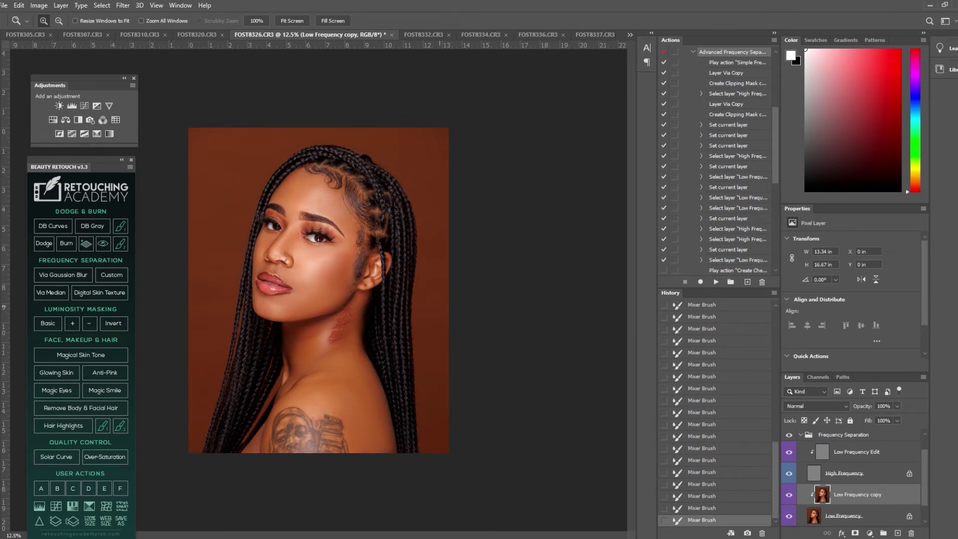
Merge the visible frequency separation layers into the background
{"action": "key", "text": "ctrl+minus"}
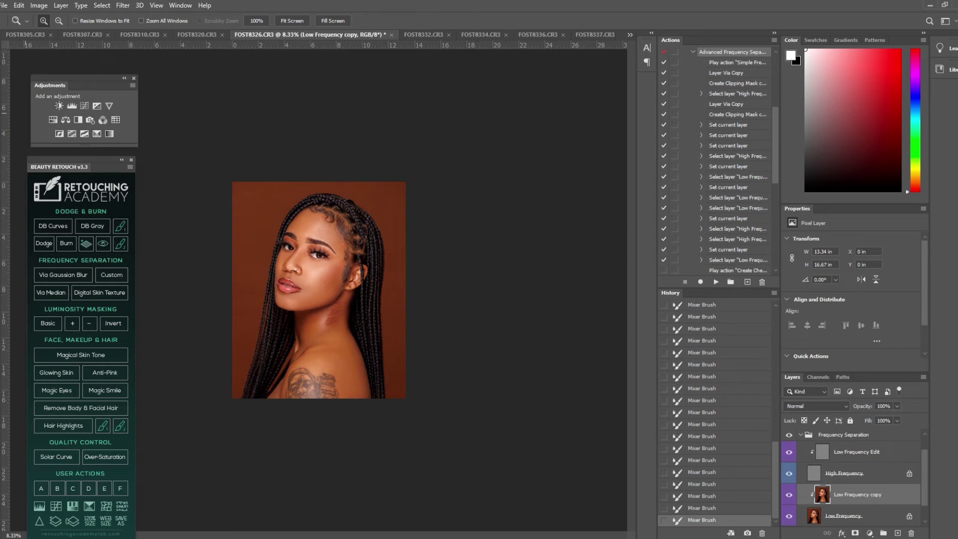
{"action": "left_click", "coordinate": [44, 243]}
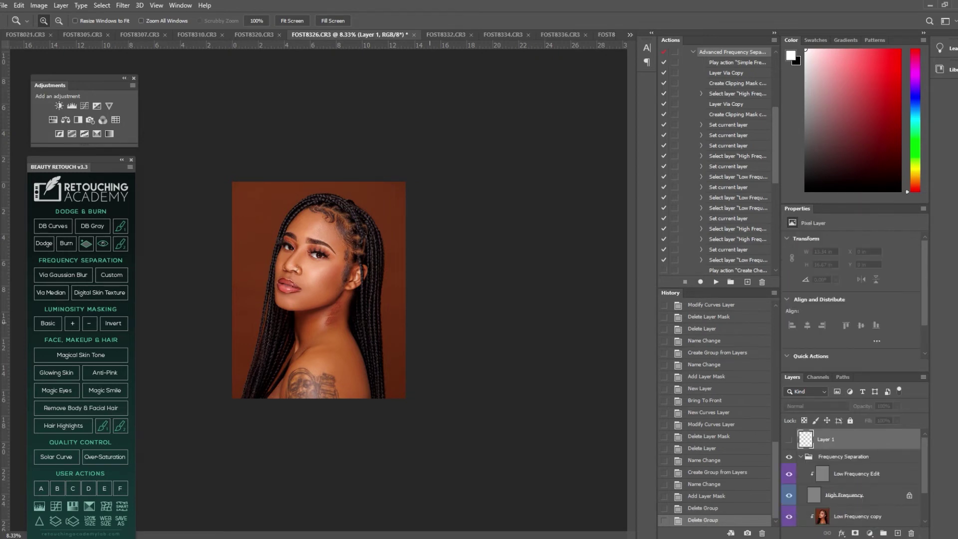
{"action": "left_click", "coordinate": [61, 5]}
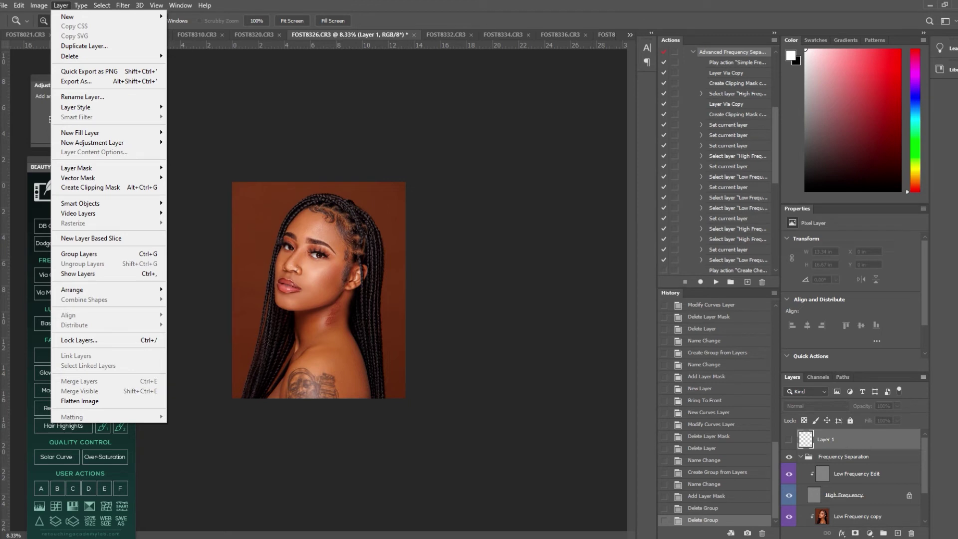
{"action": "left_click", "coordinate": [857, 474]}
{"action": "left_click", "coordinate": [61, 6]}
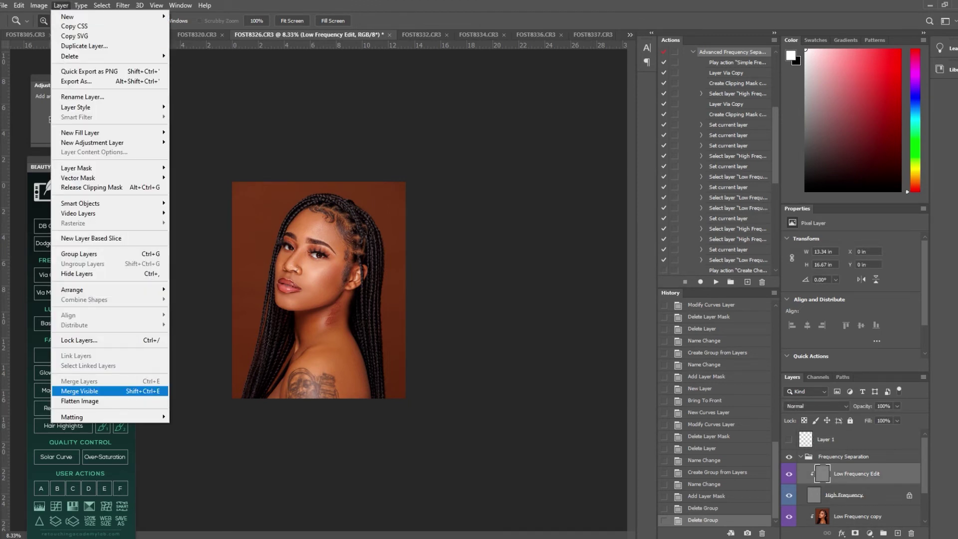
{"action": "left_click", "coordinate": [80, 391]}
{"action": "left_click", "coordinate": [123, 6]}
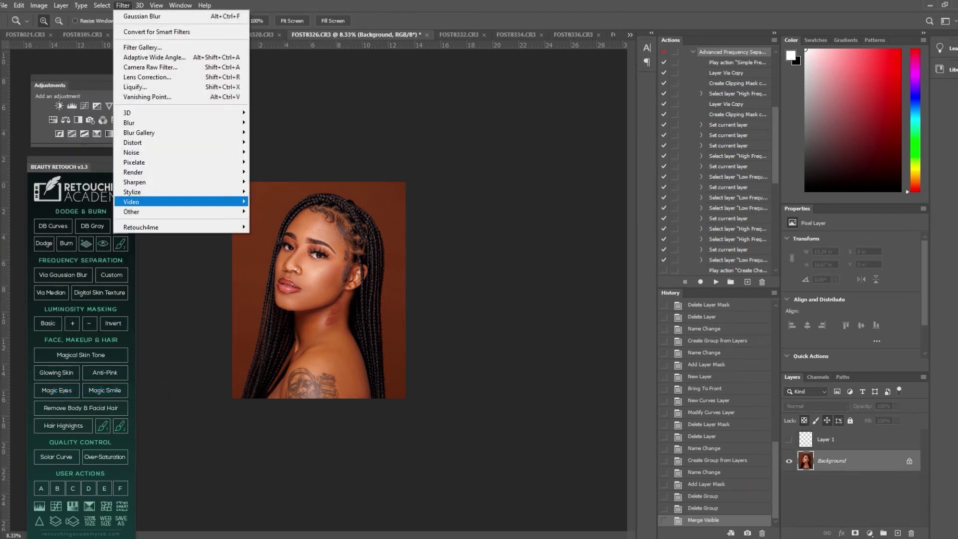
{"action": "mouse_move", "coordinate": [142, 227]}
{"action": "key", "text": "Left"}
{"action": "key", "text": "Left"}
{"action": "key", "text": "Right"}
{"action": "key", "text": "Right"}
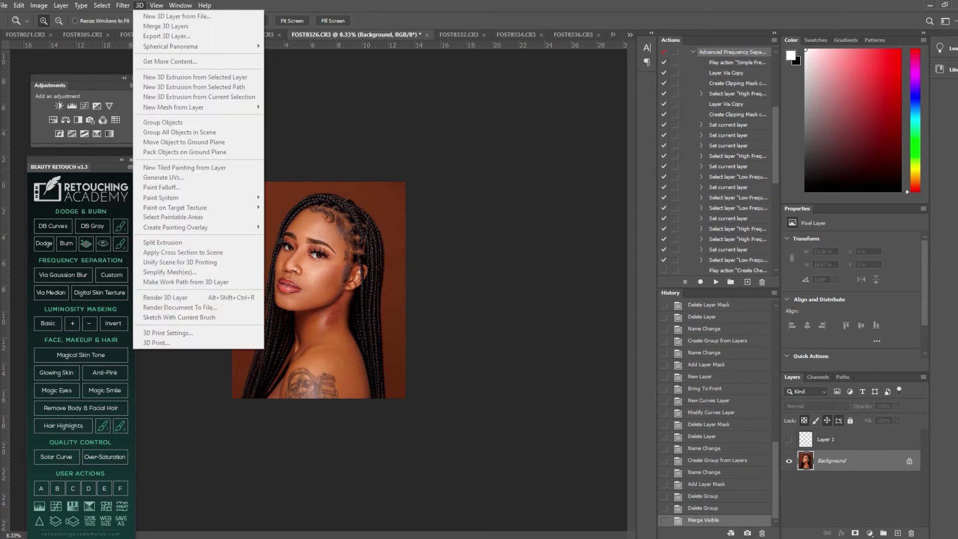
{"action": "key", "text": "Left"}
{"action": "key", "text": "Down"}
{"action": "key", "text": "Down"}
{"action": "key", "text": "Down"}
{"action": "key", "text": "Down"}
{"action": "key", "text": "Return"}
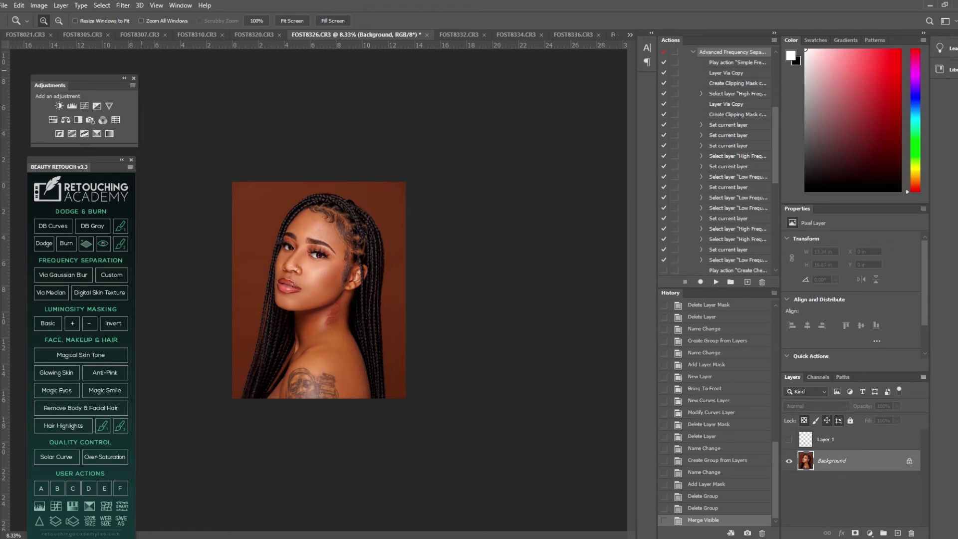
Apply the Camera Raw filter to the Background layer with a slight increase in Clarity
{"action": "key", "text": "ctrl+shift+a"}
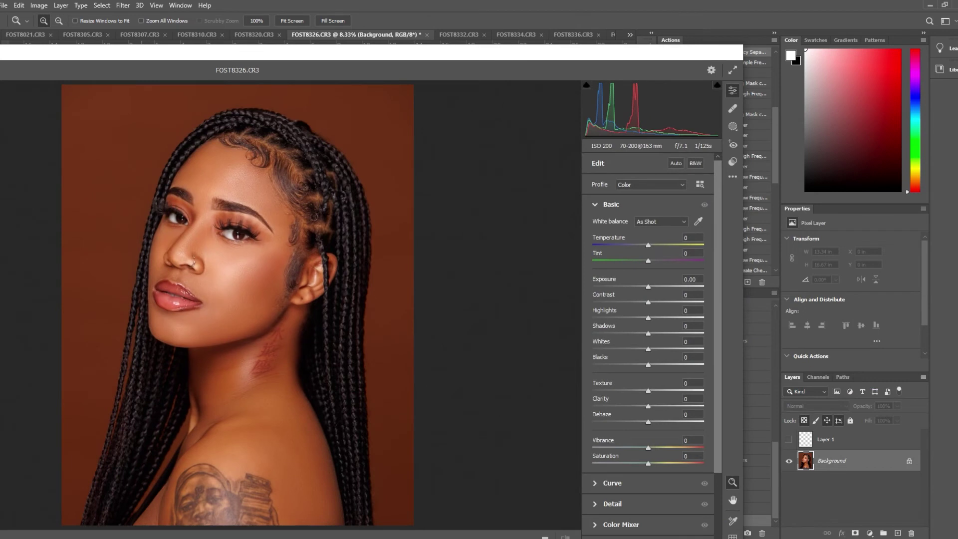
{"action": "left_click_drag", "start_coordinate": [649, 406], "coordinate": [660, 407]}
{"action": "left_click_drag", "start_coordinate": [499, 52], "coordinate": [536, 6]}
{"action": "key", "text": "Return"}
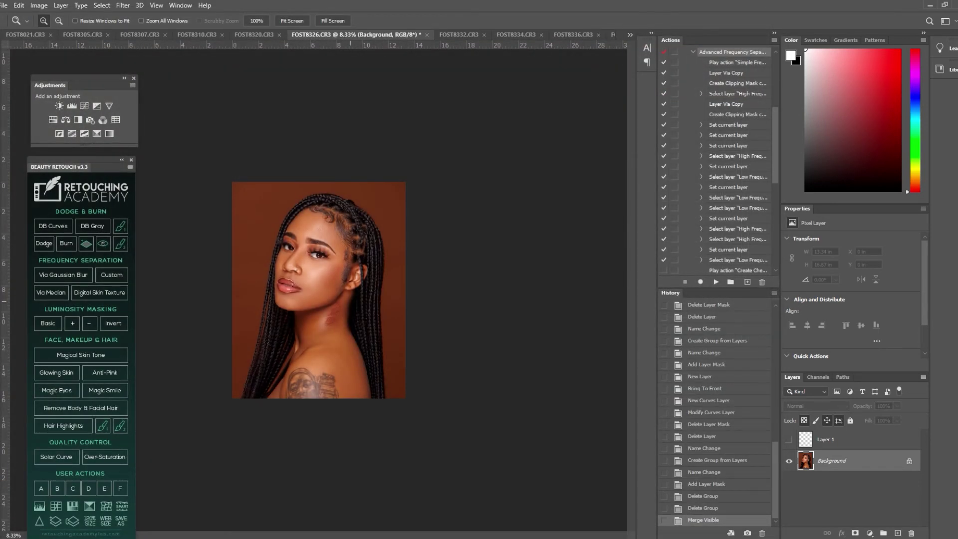
Run the sharpening action from the Beauty Retouch user actions and lower the sharpened layer's opacity to 62%
{"action": "left_click", "coordinate": [40, 522]}
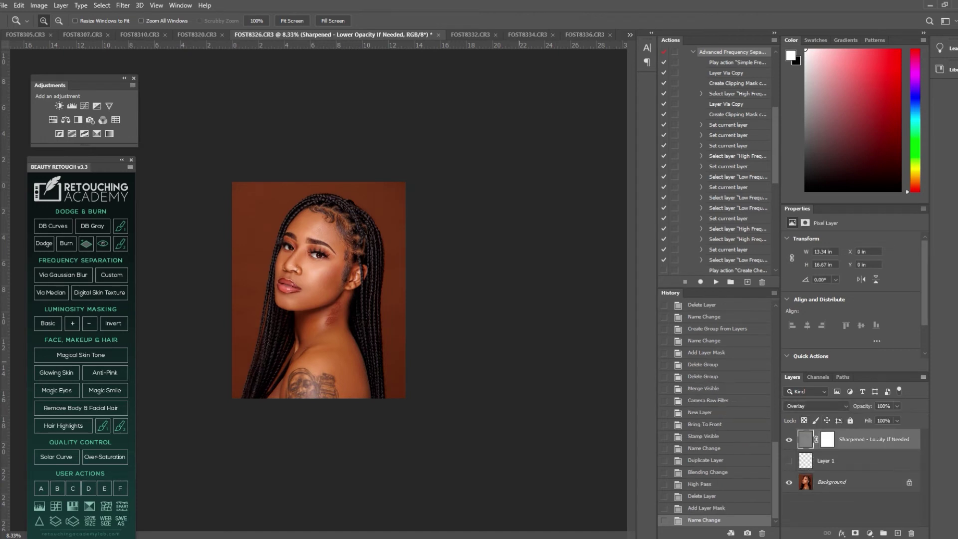
{"action": "left_click", "coordinate": [897, 406]}
{"action": "left_click_drag", "start_coordinate": [900, 418], "coordinate": [880, 418]}
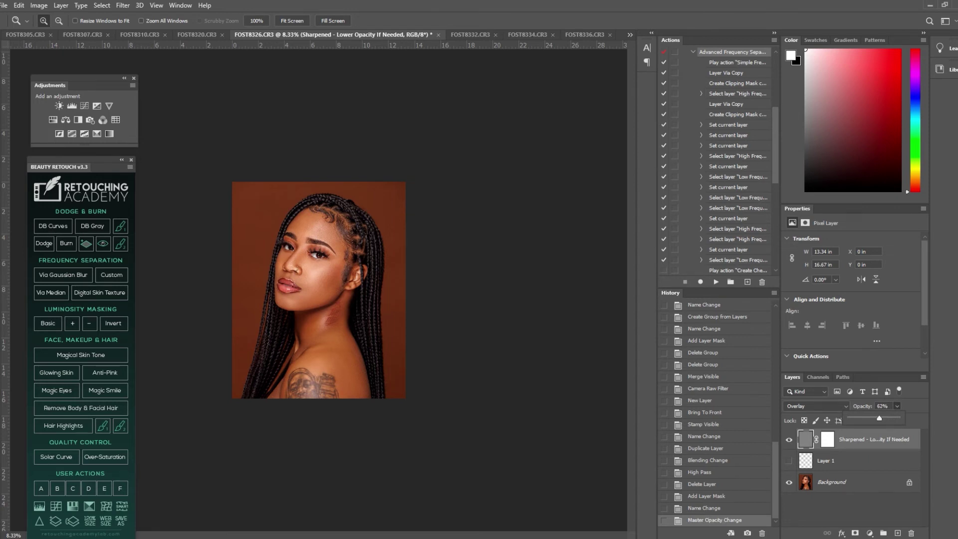
Add a Color Lookup adjustment layer and load Signature Skintone 4.CUBE as its 3DLUT file
{"action": "left_click", "coordinate": [115, 119]}
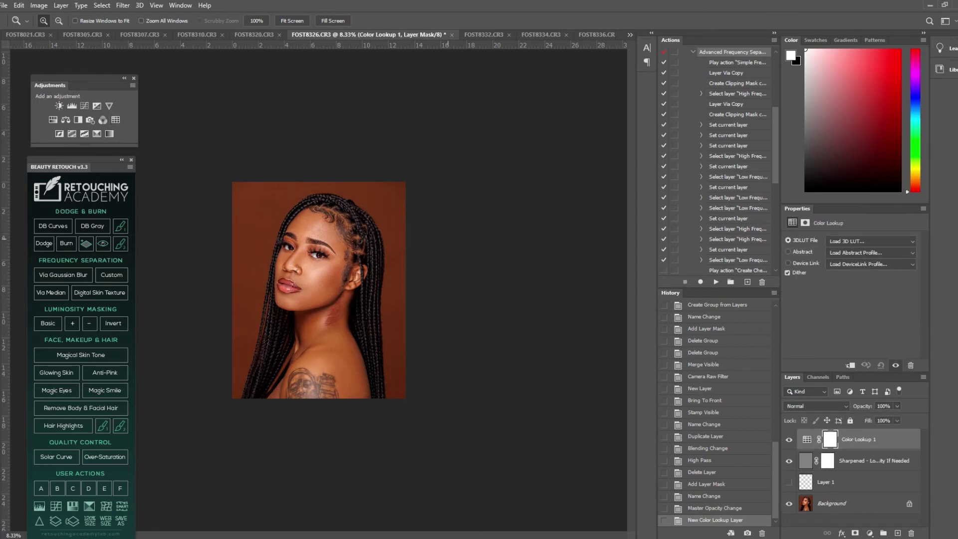
{"action": "left_click", "coordinate": [871, 241]}
{"action": "left_click", "coordinate": [859, 247]}
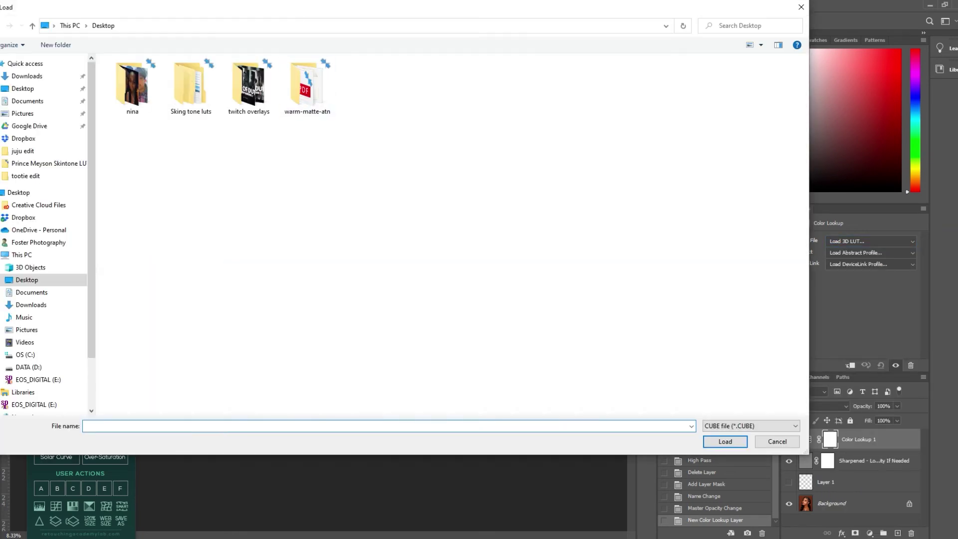
{"action": "left_click", "coordinate": [47, 163]}
{"action": "double_click", "coordinate": [160, 108]}
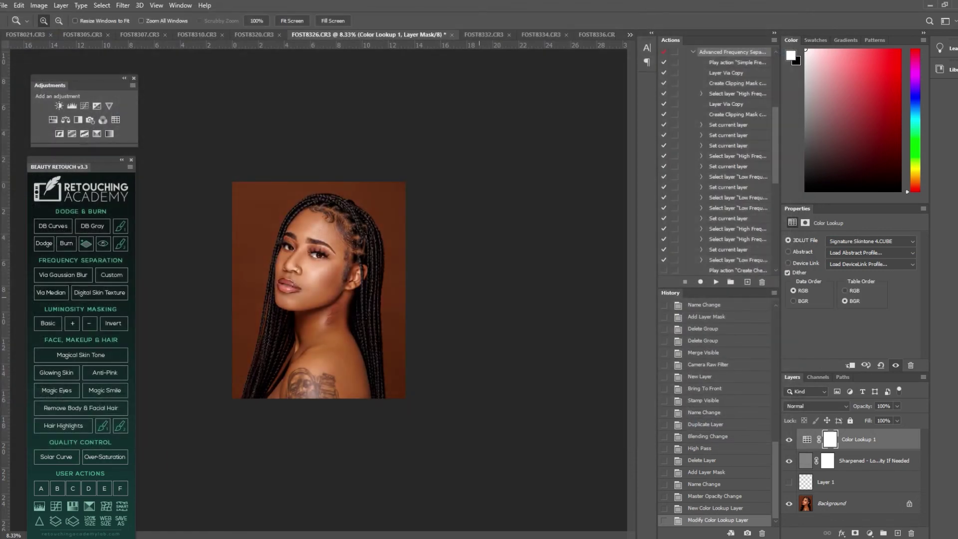
Inspect the skin up close and compare the portrait with and without the Color Lookup adjustment
{"action": "key", "text": "ctrl+plus"}
{"action": "key", "text": "ctrl+plus"}
{"action": "key", "text": "ctrl+plus"}
{"action": "key", "text": "ctrl+plus"}
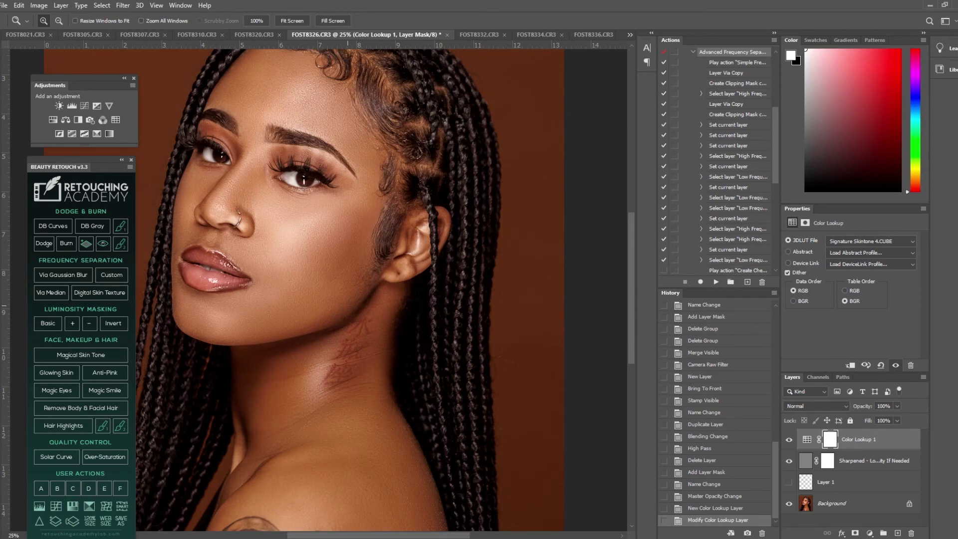
{"action": "key", "text": "ctrl+plus"}
{"action": "key", "text": "ctrl+plus"}
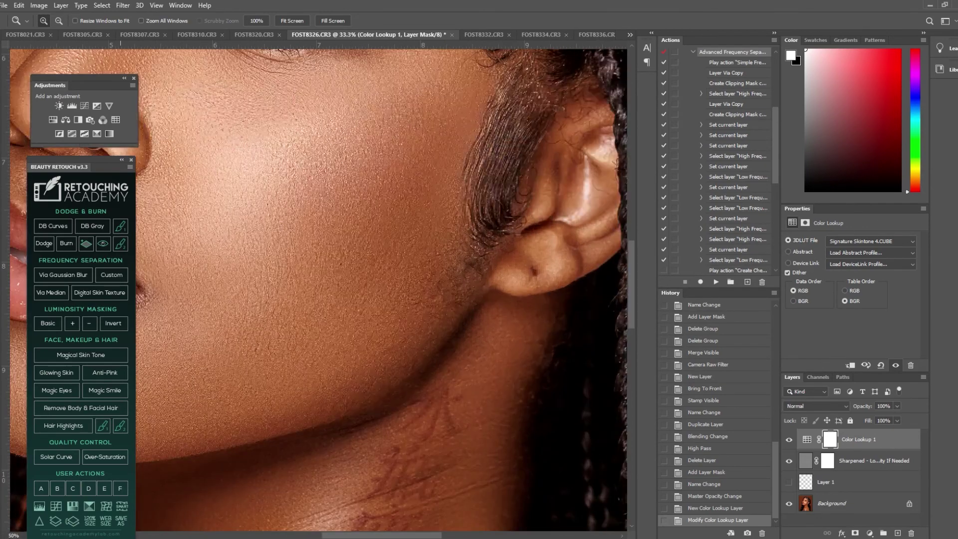
{"action": "left_click", "coordinate": [790, 440]}
{"action": "left_click", "coordinate": [789, 440]}
{"action": "left_click", "coordinate": [416, 301], "text": "alt"}
{"action": "left_click", "coordinate": [415, 301], "text": "alt"}
{"action": "key", "text": "ctrl+minus"}
{"action": "key", "text": "ctrl+minus"}
{"action": "key", "text": "ctrl+minus"}
{"action": "key", "text": "ctrl+minus"}
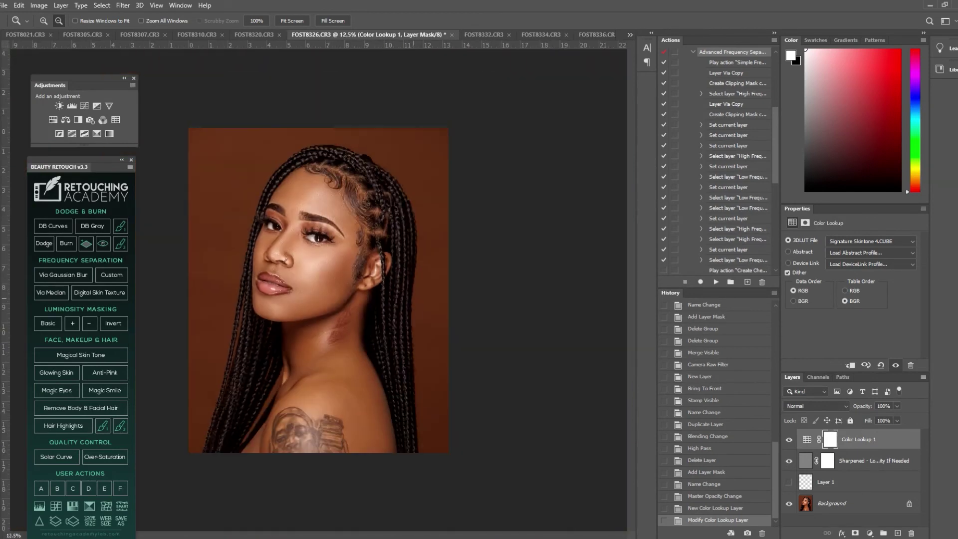
{"action": "key", "text": "ctrl+minus"}
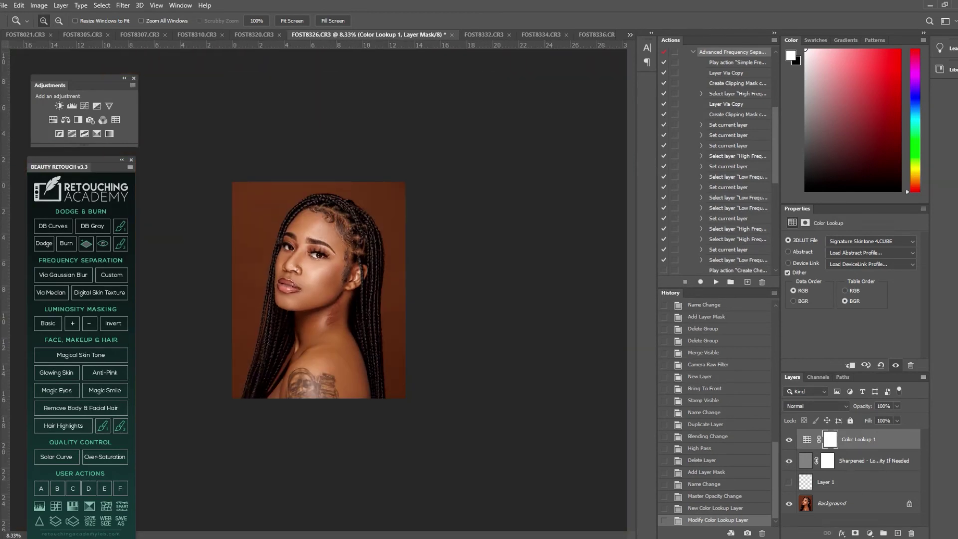
On a new layer, paint over the shoulder tattoo and the neck tattoo with a soft black brush, raising its opacity to 100%
{"action": "left_click", "coordinate": [898, 533]}
{"action": "left_click", "coordinate": [1, 159]}
{"action": "left_click", "coordinate": [43, 160]}
{"action": "key", "text": "x"}
{"action": "key", "text": "bracketright"}
{"action": "key", "text": "bracketright"}
{"action": "key", "text": "bracketright"}
{"action": "key", "text": "bracketright"}
{"action": "key", "text": "bracketright"}
{"action": "key", "text": "bracketright"}
{"action": "key", "text": "bracketright"}
{"action": "key", "text": "bracketright"}
{"action": "key", "text": "bracketright"}
{"action": "key", "text": "bracketright"}
{"action": "key", "text": "bracketright"}
{"action": "key", "text": "bracketright"}
{"action": "key", "text": "bracketright"}
{"action": "key", "text": "bracketright"}
{"action": "key", "text": "bracketright"}
{"action": "key", "text": "bracketright"}
{"action": "key", "text": "bracketright"}
{"action": "key", "text": "bracketright"}
{"action": "key", "text": "bracketleft"}
{"action": "key", "text": "bracketleft"}
{"action": "key", "text": "bracketleft"}
{"action": "key", "text": "bracketleft"}
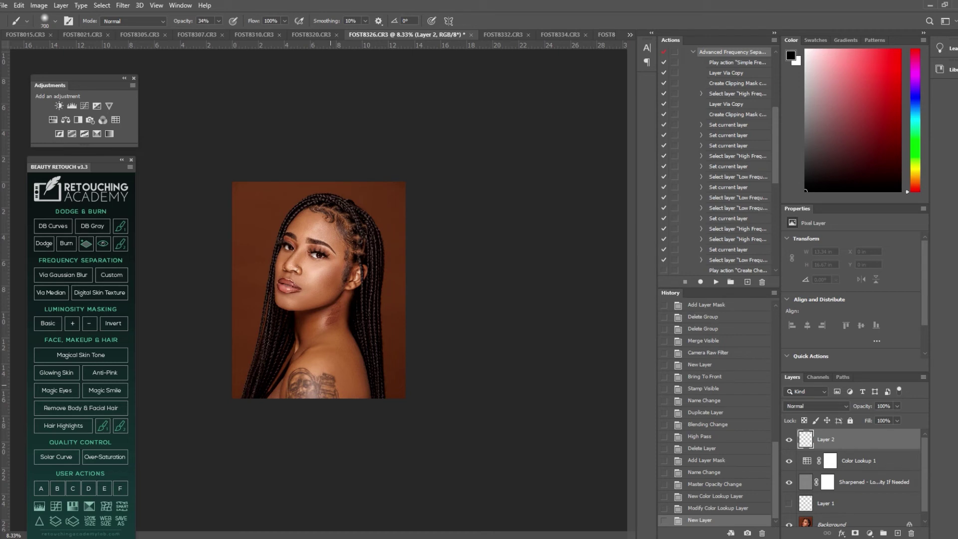
{"action": "left_click_drag", "start_coordinate": [326, 380], "coordinate": [321, 394]}
{"action": "key", "text": "bracketright"}
{"action": "key", "text": "0"}
{"action": "key", "text": "bracketleft"}
{"action": "mouse_move", "coordinate": [332, 394]}
{"action": "left_mouse_down"}
{"action": "mouse_move", "coordinate": [327, 383]}
{"action": "mouse_move", "coordinate": [297, 385]}
{"action": "mouse_move", "coordinate": [310, 397]}
{"action": "left_mouse_up"}
{"action": "key", "text": "bracketleft"}
{"action": "mouse_move", "coordinate": [341, 301]}
{"action": "left_mouse_down"}
{"action": "mouse_move", "coordinate": [329, 327]}
{"action": "mouse_move", "coordinate": [341, 313]}
{"action": "left_mouse_up"}
Set the painted tattoo layer to Soft Light and split its Blend If underlying-layer sliders to 0/22 and 55/78
{"action": "left_click", "coordinate": [817, 406]}
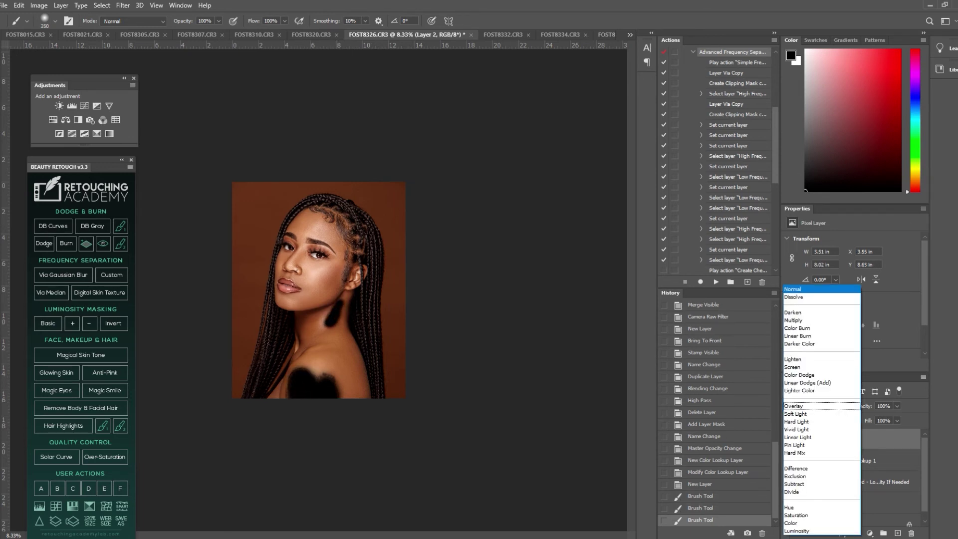
{"action": "left_click", "coordinate": [809, 406]}
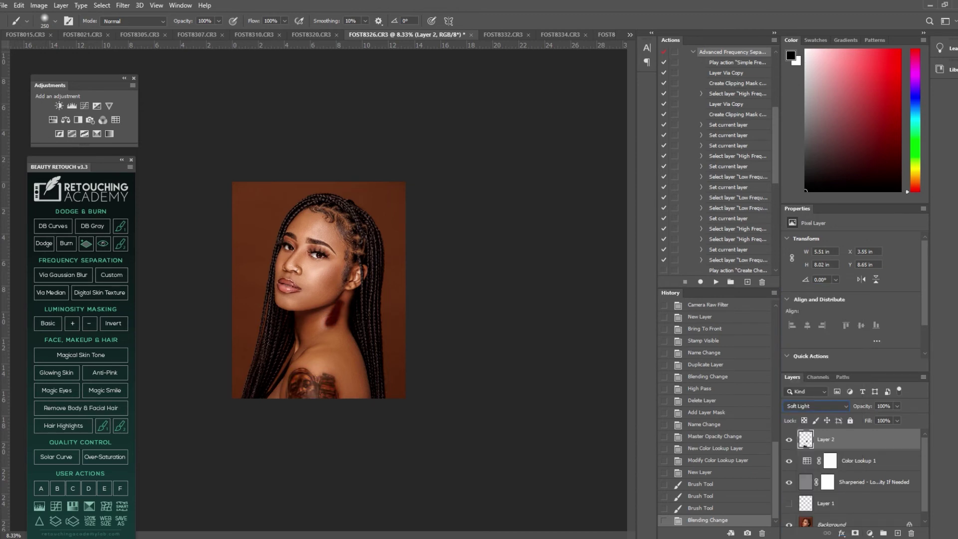
{"action": "double_click", "coordinate": [868, 440]}
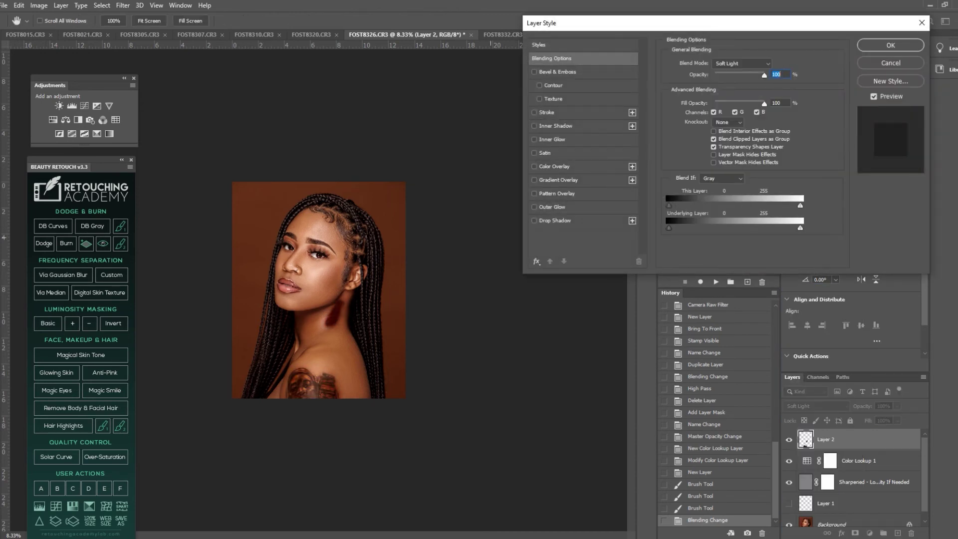
{"action": "left_click_drag", "start_coordinate": [669, 228], "coordinate": [735, 228]}
{"action": "mouse_move", "coordinate": [800, 227]}
{"action": "left_mouse_down"}
{"action": "mouse_move", "coordinate": [748, 228]}
{"action": "mouse_move", "coordinate": [797, 228]}
{"action": "left_mouse_up"}
{"action": "left_click_drag", "start_coordinate": [735, 228], "coordinate": [717, 228]}
{"action": "left_click_drag", "start_coordinate": [797, 228], "coordinate": [706, 228]}
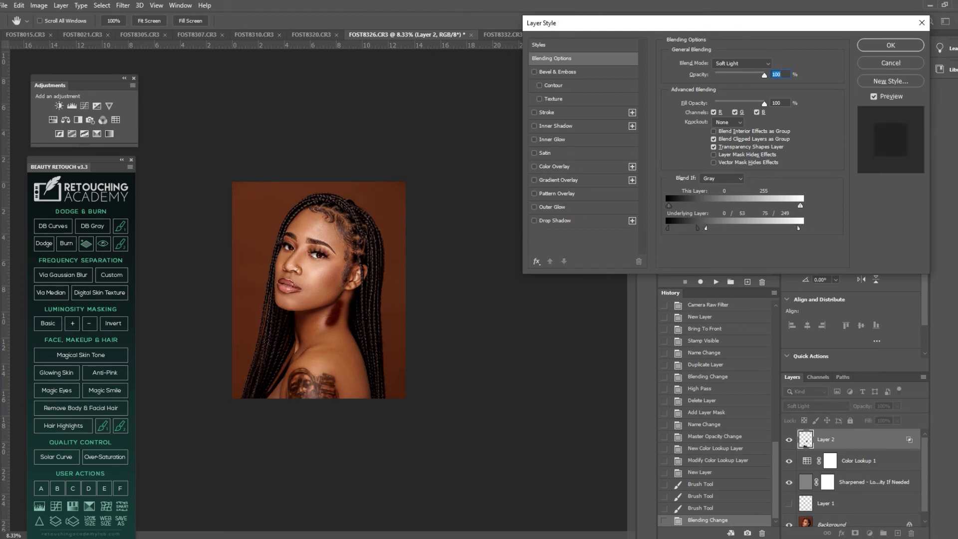
{"action": "left_click_drag", "start_coordinate": [787, 228], "coordinate": [701, 228]}
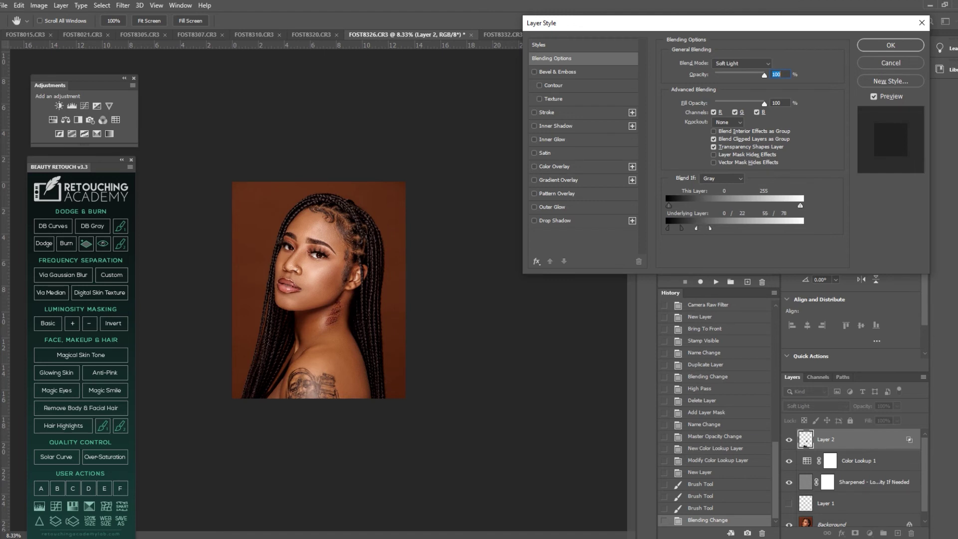
{"action": "left_click", "coordinate": [891, 45]}
Erase excess black paint around the neck tattoo on the Soft Light layer
{"action": "key", "text": "z"}
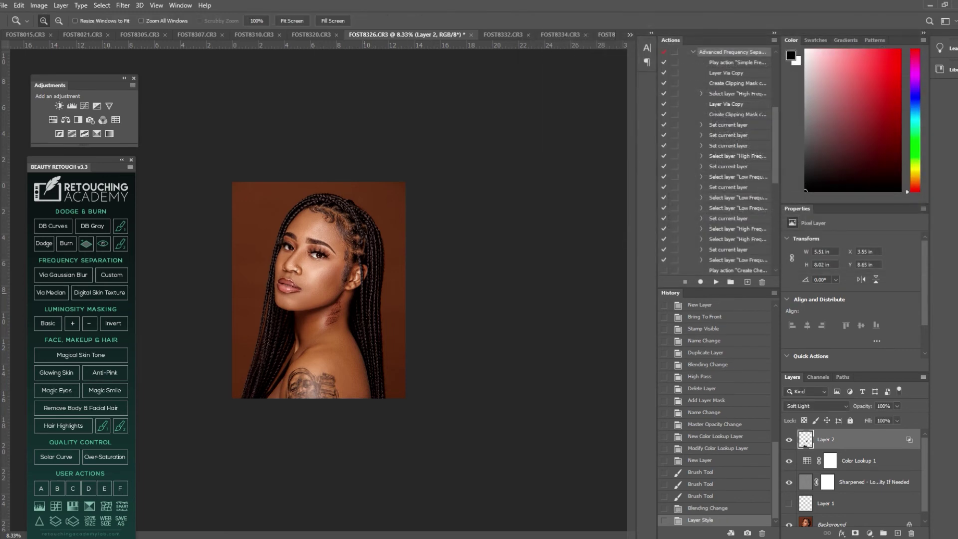
{"action": "left_click", "coordinate": [360, 305]}
{"action": "key", "text": "ctrl+plus"}
{"action": "key", "text": "ctrl+plus"}
{"action": "key", "text": "ctrl+plus"}
{"action": "key", "text": "e"}
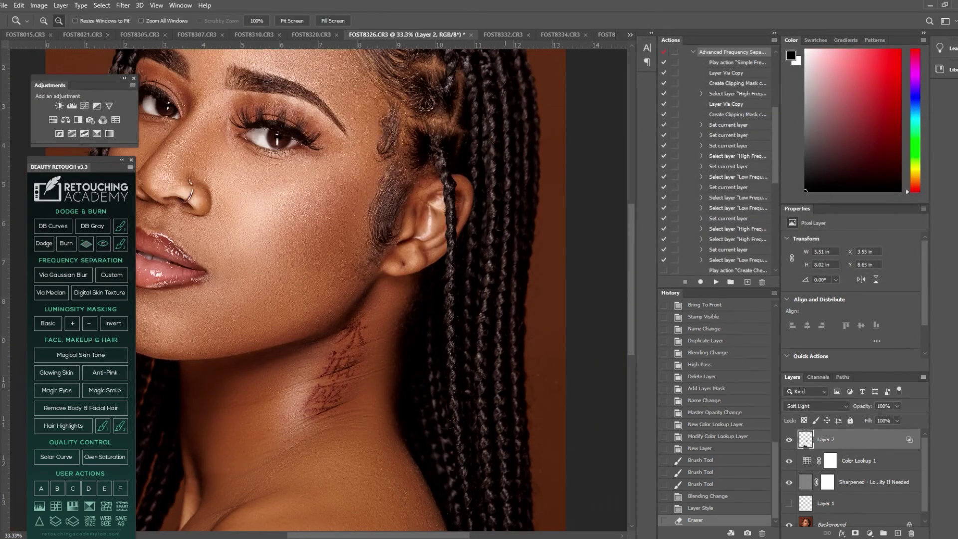
Lower the Soft Light tattoo layer's opacity to 51%
{"action": "key", "text": "z"}
{"action": "key", "text": "ctrl+minus"}
{"action": "key", "text": "ctrl+minus"}
{"action": "key", "text": "ctrl+minus"}
{"action": "key", "text": "ctrl+minus"}
{"action": "left_click", "coordinate": [897, 406]}
{"action": "left_click_drag", "start_coordinate": [900, 419], "coordinate": [874, 418]}
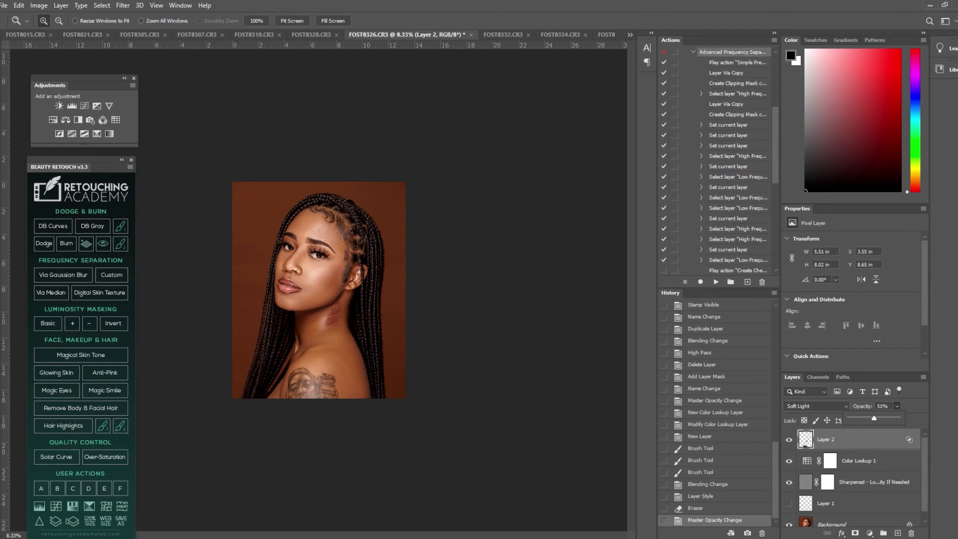
Add dodge and burn curve groups and brighten the shoulder tattoo on the Dodge - Brighten mask with a 53% opacity white brush
{"action": "left_click", "coordinate": [44, 244]}
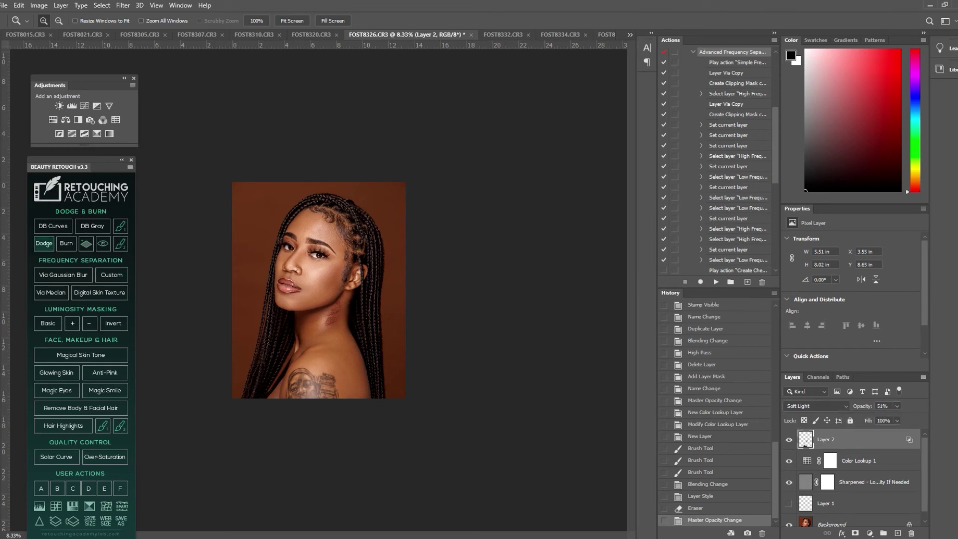
{"action": "left_click", "coordinate": [67, 243]}
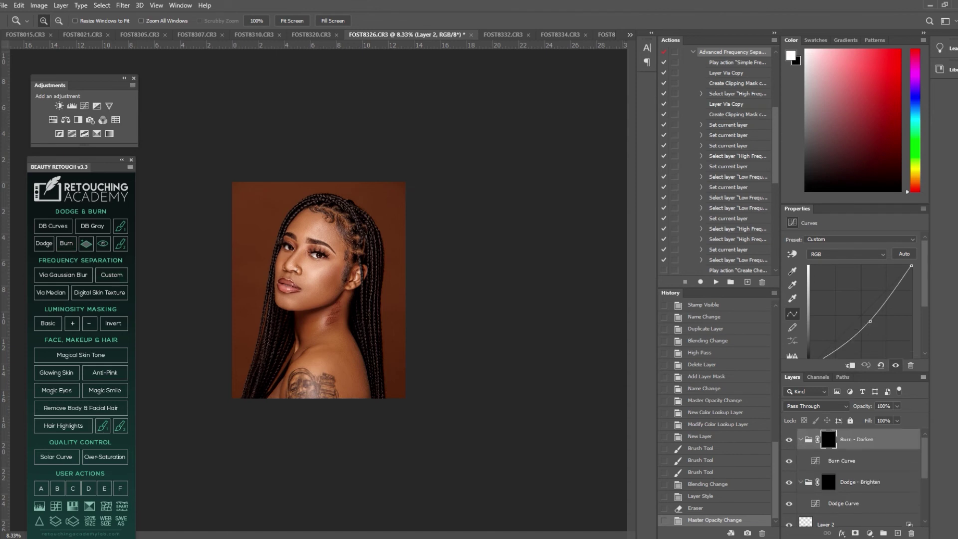
{"action": "left_click", "coordinate": [829, 482]}
{"action": "key", "text": "b"}
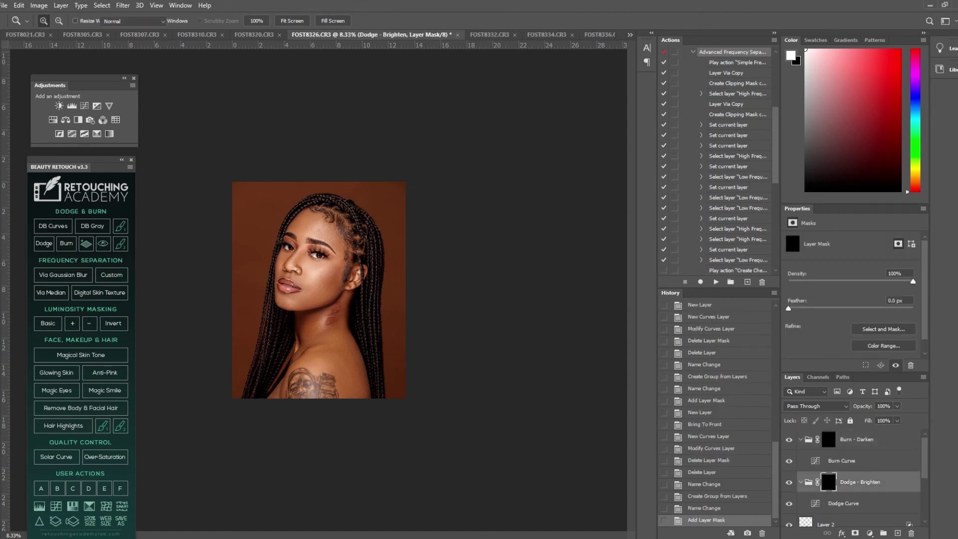
{"action": "mouse_move", "coordinate": [218, 21]}
{"action": "left_mouse_down"}
{"action": "mouse_move", "coordinate": [219, 34]}
{"action": "mouse_move", "coordinate": [196, 34]}
{"action": "left_mouse_up"}
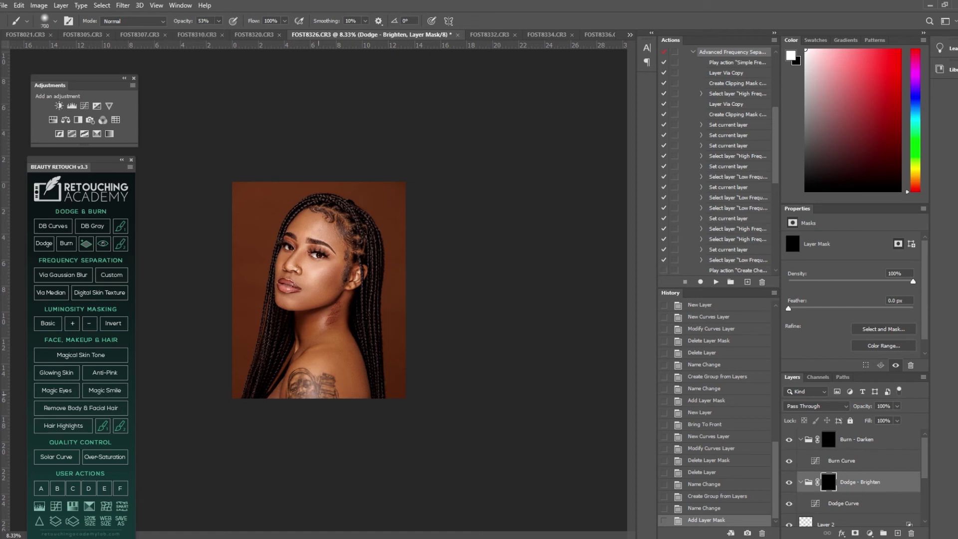
{"action": "left_click_drag", "start_coordinate": [310, 373], "coordinate": [310, 386]}
{"action": "left_click", "coordinate": [317, 379]}
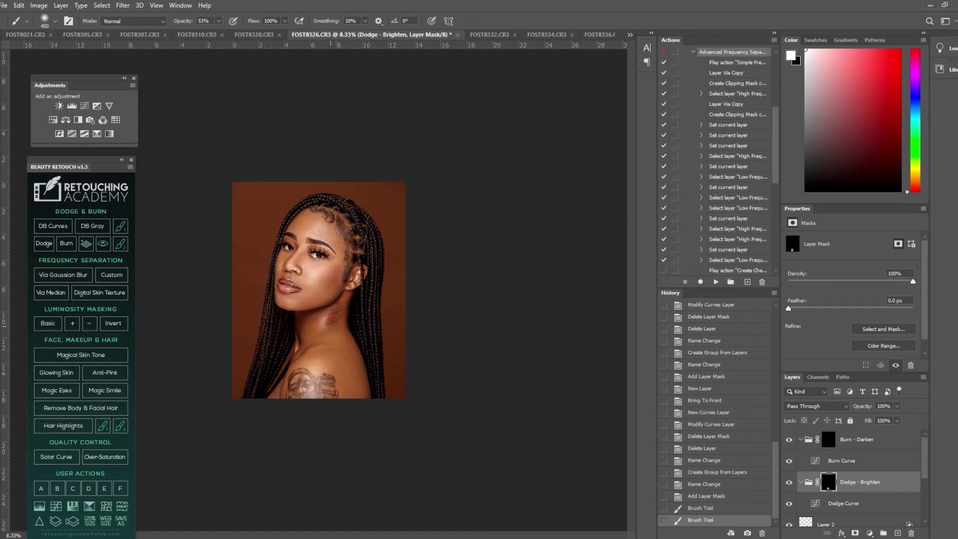
Brighten the cheek and chin highlights on the Dodge - Brighten mask
{"action": "key", "text": "bracketright"}
{"action": "left_click_drag", "start_coordinate": [313, 275], "coordinate": [320, 275]}
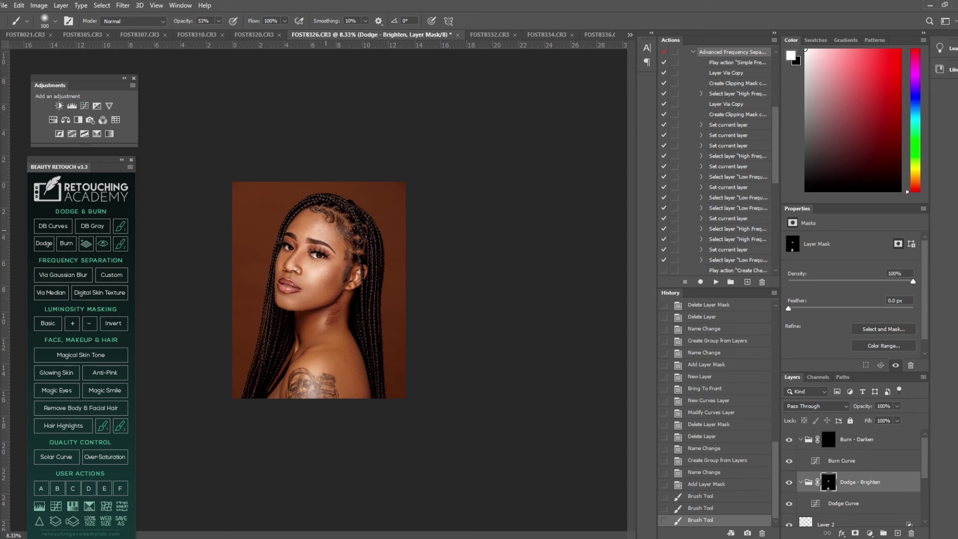
{"action": "left_click", "coordinate": [293, 305]}
{"action": "key", "text": "bracketleft"}
{"action": "left_click", "coordinate": [293, 304]}
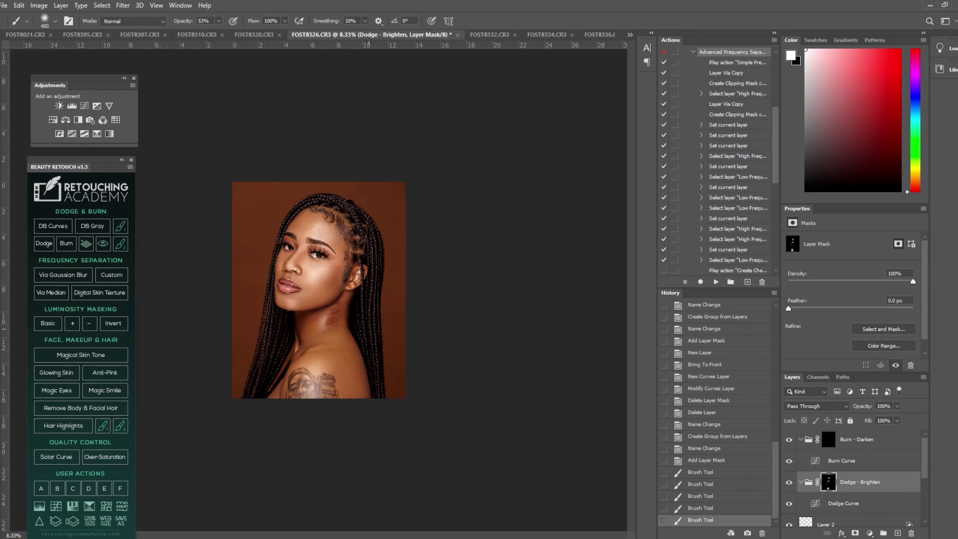
Paint white on the Burn - Darken mask at 53% brush opacity to deepen shadows on the neck, shoulder, hairline, cheek and jaw
{"action": "left_click", "coordinate": [829, 440]}
{"action": "key", "text": "bracketright"}
{"action": "mouse_move", "coordinate": [348, 289]}
{"action": "left_mouse_down"}
{"action": "mouse_move", "coordinate": [348, 342]}
{"action": "mouse_move", "coordinate": [365, 387]}
{"action": "left_mouse_up"}
{"action": "mouse_move", "coordinate": [354, 348]}
{"action": "left_mouse_down"}
{"action": "mouse_move", "coordinate": [345, 328]}
{"action": "mouse_move", "coordinate": [305, 342]}
{"action": "mouse_move", "coordinate": [291, 375]}
{"action": "mouse_move", "coordinate": [291, 390]}
{"action": "mouse_move", "coordinate": [350, 395]}
{"action": "left_mouse_up"}
{"action": "key", "text": "bracketright"}
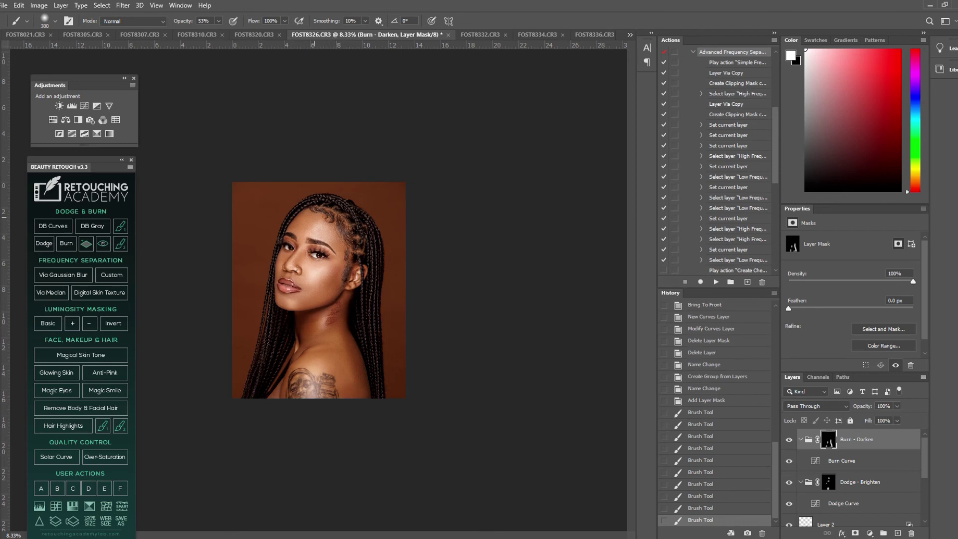
{"action": "left_click_drag", "start_coordinate": [303, 214], "coordinate": [291, 228]}
{"action": "mouse_move", "coordinate": [319, 289]}
{"action": "left_mouse_down"}
{"action": "mouse_move", "coordinate": [344, 268]}
{"action": "mouse_move", "coordinate": [343, 240]}
{"action": "mouse_move", "coordinate": [335, 220]}
{"action": "mouse_move", "coordinate": [301, 217]}
{"action": "left_mouse_up"}
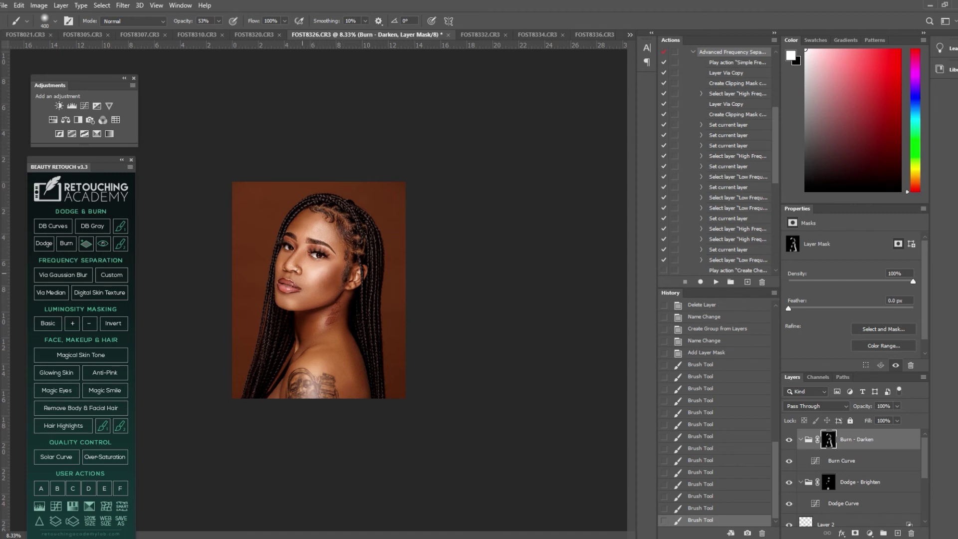
{"action": "left_click_drag", "start_coordinate": [288, 300], "coordinate": [278, 307]}
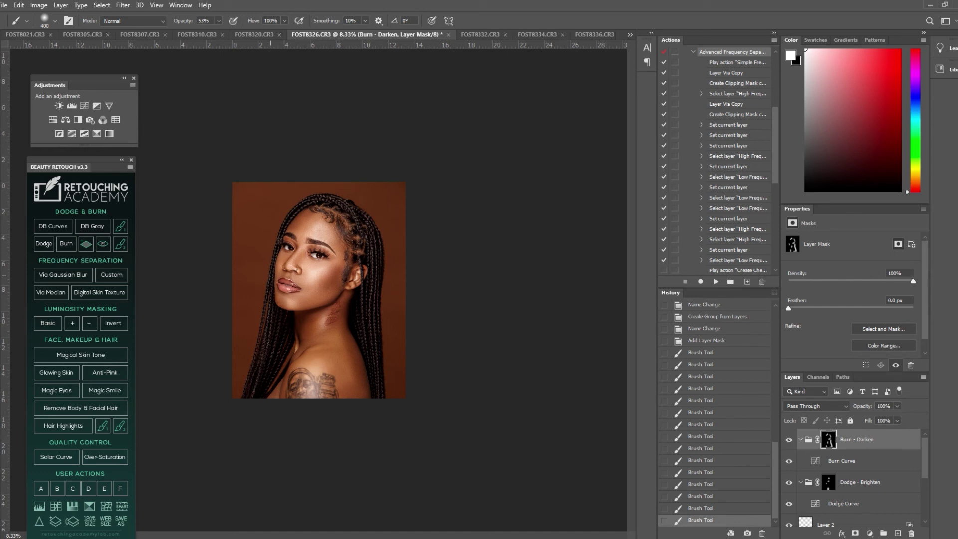
Apply a 25-pixel Gaussian Blur to the Burn - Darken mask and repeat the same blur on the Dodge - Brighten mask
{"action": "left_click", "coordinate": [123, 5]}
{"action": "mouse_move", "coordinate": [131, 123]}
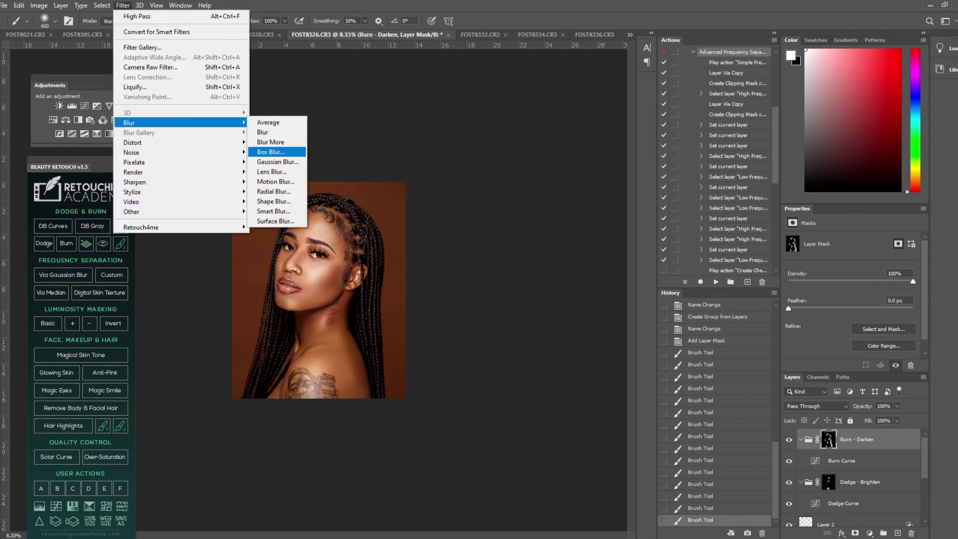
{"action": "left_click", "coordinate": [277, 161]}
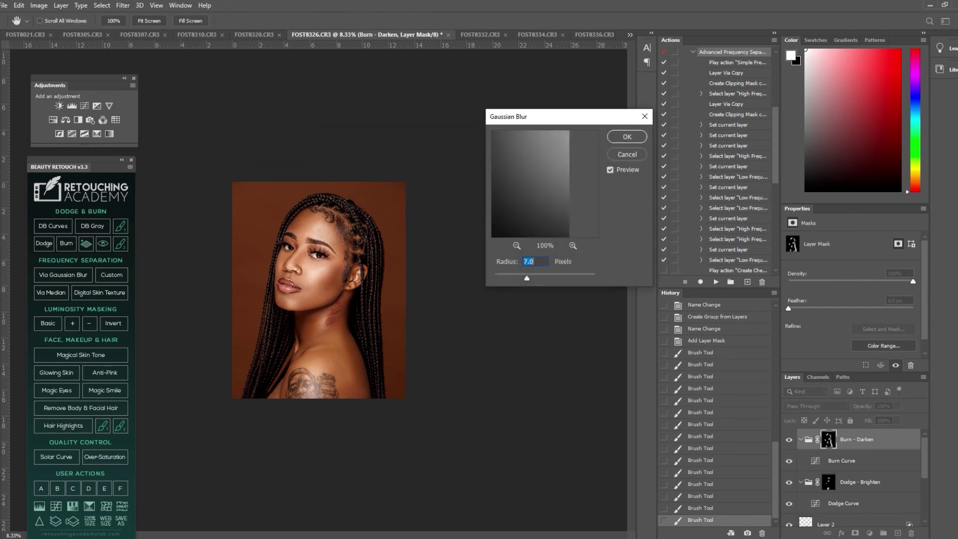
{"action": "type", "text": "20"}
{"action": "key", "text": "Return"}
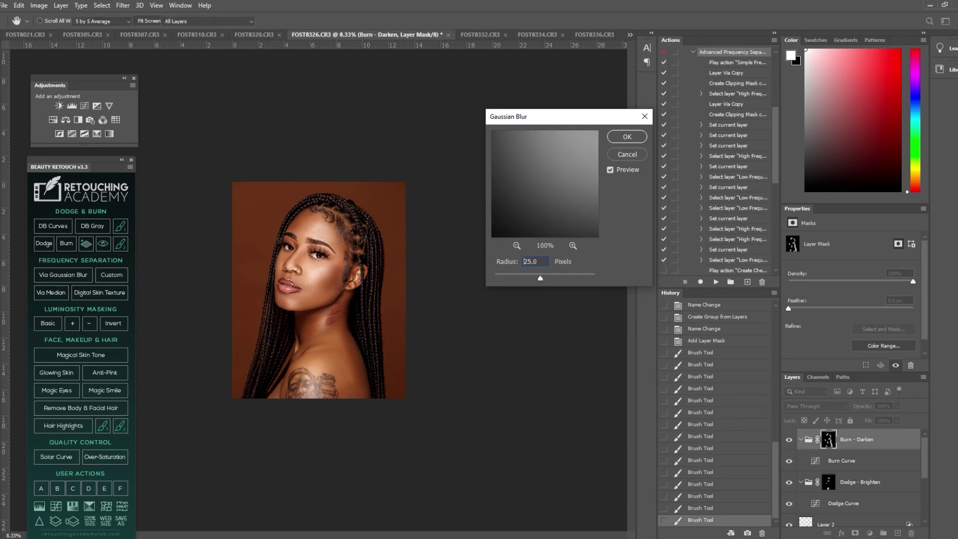
{"action": "left_click", "coordinate": [870, 482]}
{"action": "left_click", "coordinate": [123, 5]}
{"action": "left_click", "coordinate": [135, 14]}
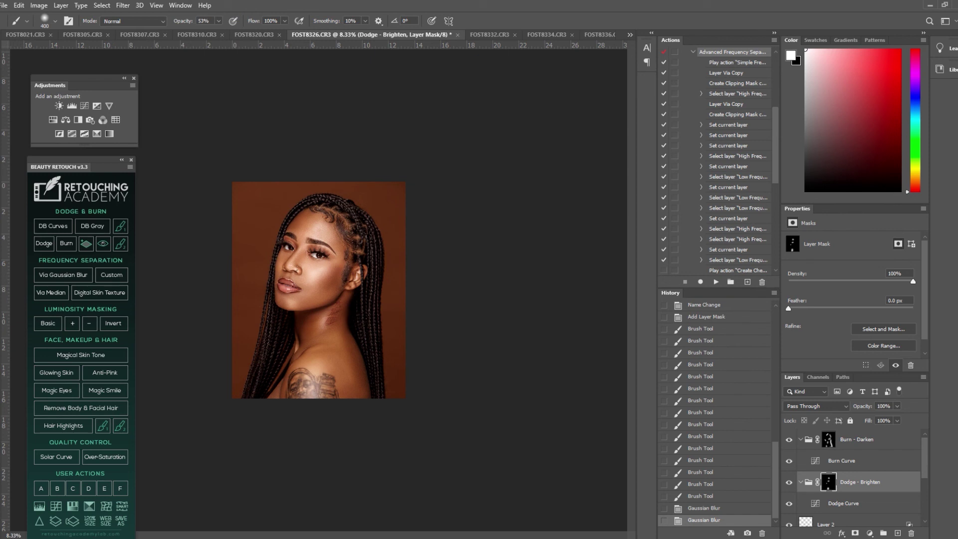
Lower the Dodge - Brighten group's opacity to 15% and the Burn - Darken group's opacity to 22%
{"action": "left_click", "coordinate": [897, 406]}
{"action": "mouse_move", "coordinate": [902, 418]}
{"action": "left_mouse_down"}
{"action": "mouse_move", "coordinate": [850, 418]}
{"action": "mouse_move", "coordinate": [888, 418]}
{"action": "mouse_move", "coordinate": [850, 418]}
{"action": "mouse_move", "coordinate": [860, 418]}
{"action": "left_mouse_up"}
{"action": "left_click", "coordinate": [858, 439]}
{"action": "left_click", "coordinate": [897, 405]}
{"action": "key", "text": "z"}
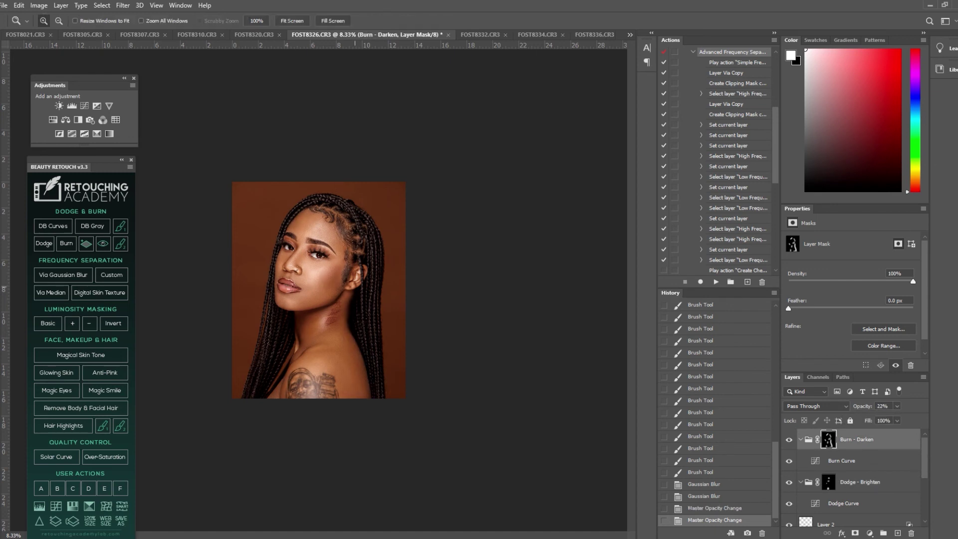
Check the face close up, nudge the Dodge - Brighten group's opacity slightly lower, and set the Burn - Darken group's opacity to 11%
{"action": "left_click", "coordinate": [353, 282]}
{"action": "left_click", "coordinate": [353, 283]}
{"action": "left_click", "coordinate": [353, 283]}
{"action": "left_click", "coordinate": [354, 282]}
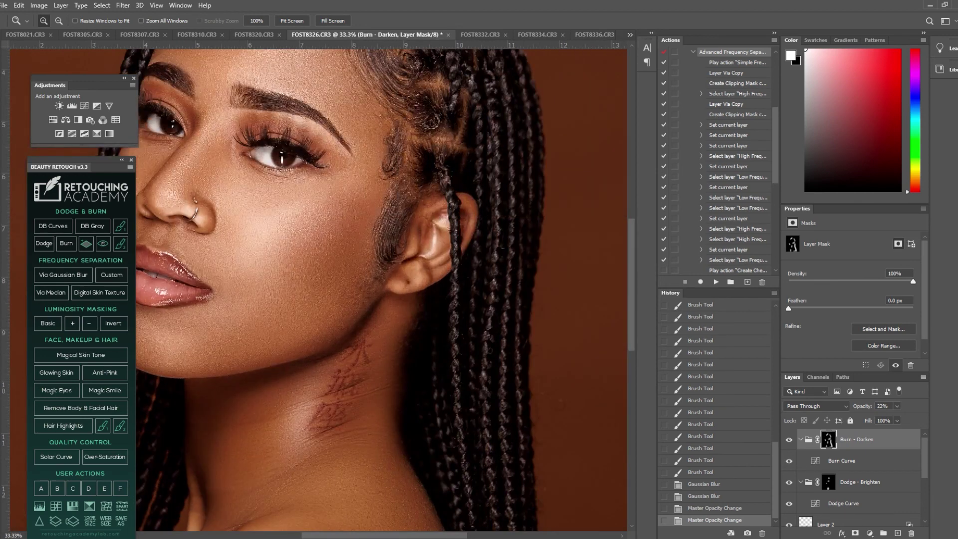
{"action": "left_click", "coordinate": [858, 483]}
{"action": "left_click", "coordinate": [897, 406]}
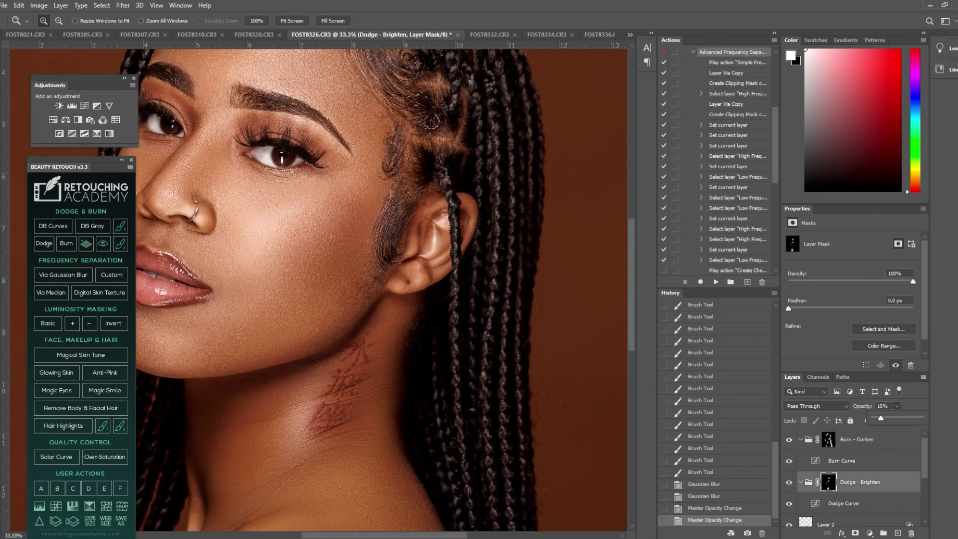
{"action": "left_click_drag", "start_coordinate": [881, 418], "coordinate": [879, 418]}
{"action": "left_click", "coordinate": [857, 440]}
{"action": "left_click", "coordinate": [897, 406]}
{"action": "left_click", "coordinate": [464, 280]}
{"action": "left_click", "coordinate": [463, 280], "text": "alt"}
{"action": "left_click", "coordinate": [464, 280], "text": "alt"}
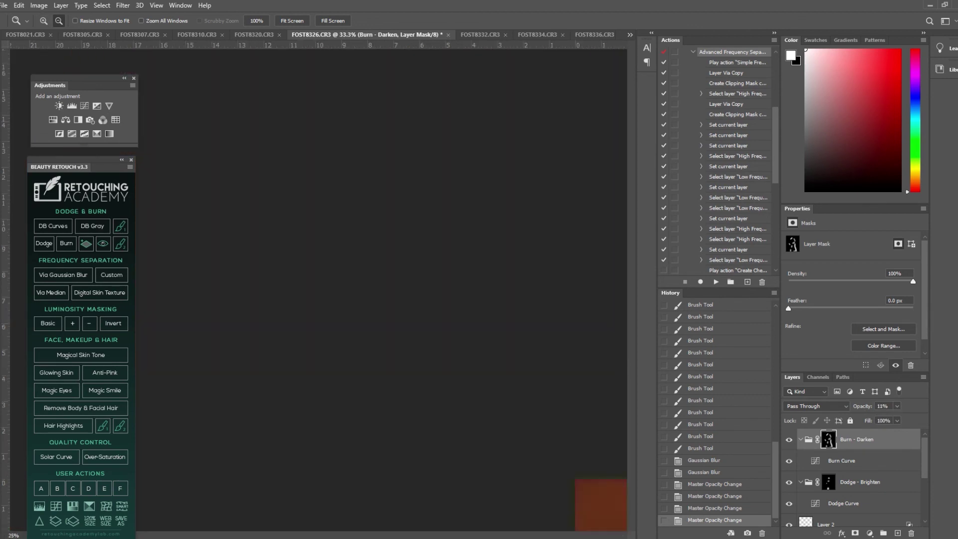
{"action": "left_click", "coordinate": [463, 281], "text": "alt"}
{"action": "key", "text": "ctrl+minus"}
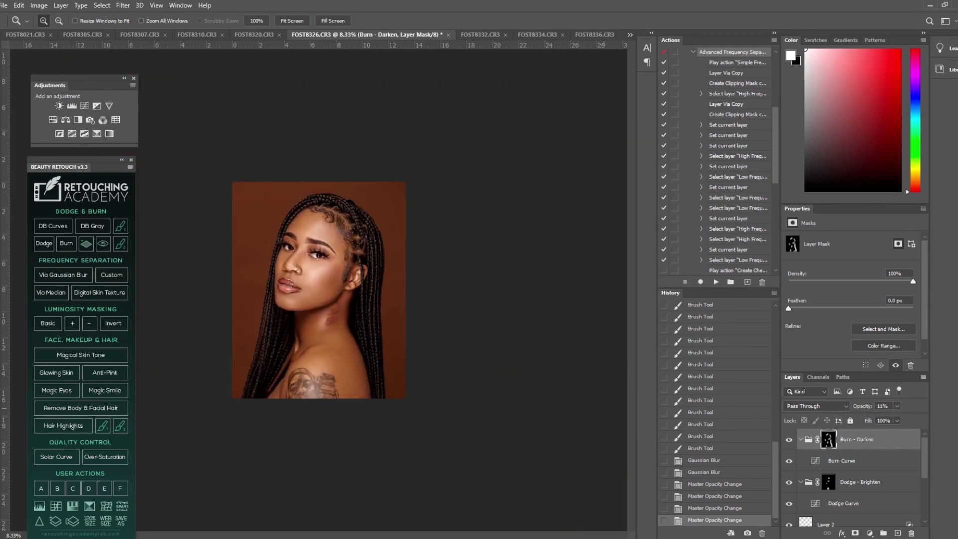
Merge all visible layers into the Background and run the Advanced Frequency Separation action on it
{"action": "scroll", "coordinate": [854, 477], "scroll_direction": "down", "scroll_amount": 3}
{"action": "left_click", "coordinate": [849, 516]}
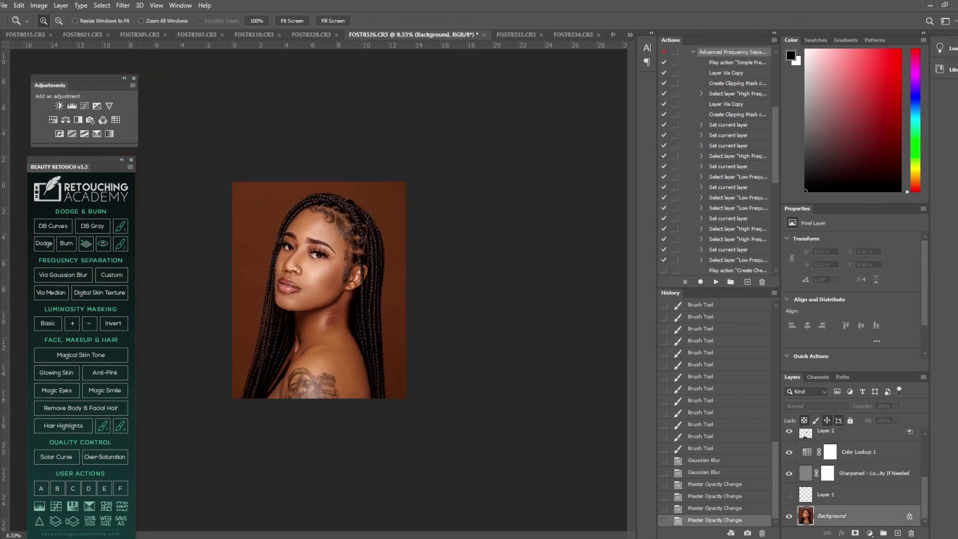
{"action": "left_click", "coordinate": [61, 5]}
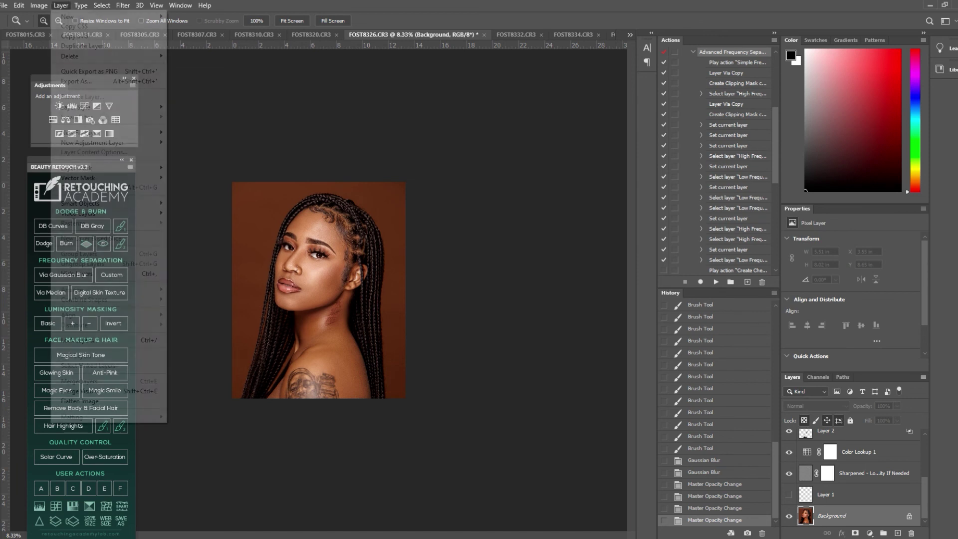
{"action": "left_click", "coordinate": [80, 391]}
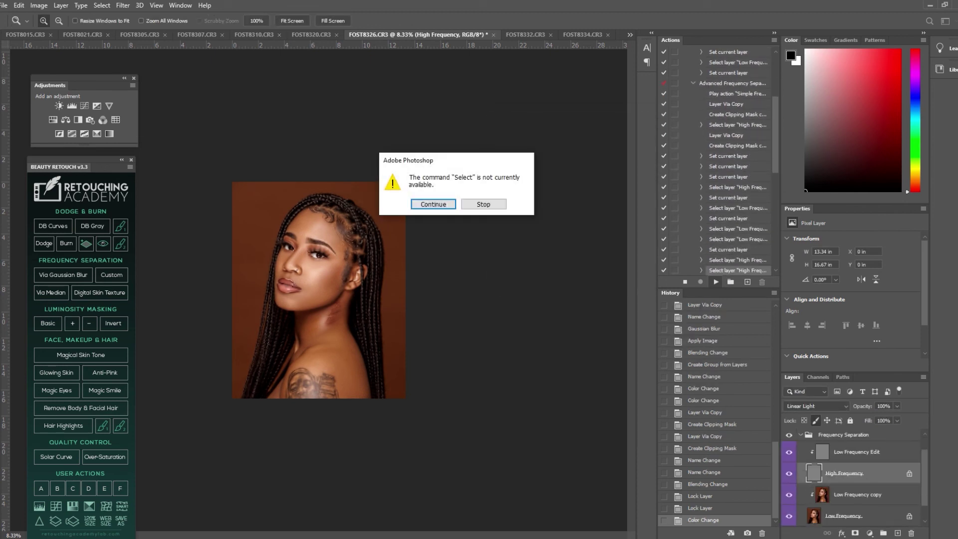
{"action": "key", "text": "Return"}
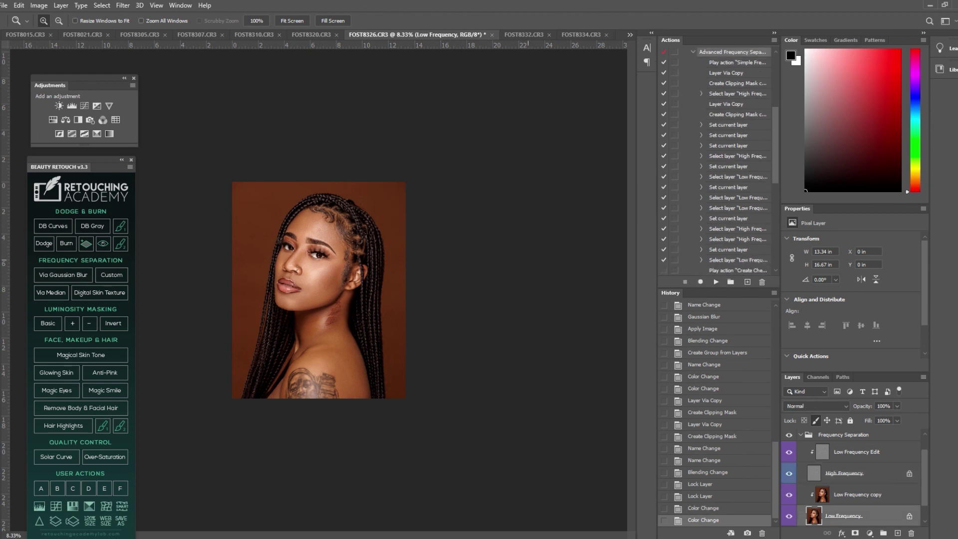
Smooth the skin tones on the Low Frequency copy layer with the Mixer Brush while High Frequency is hidden, and show High Frequency again
{"action": "left_click", "coordinate": [790, 473]}
{"action": "left_click", "coordinate": [858, 495]}
{"action": "right_click", "coordinate": [1, 159]}
{"action": "left_click", "coordinate": [40, 189]}
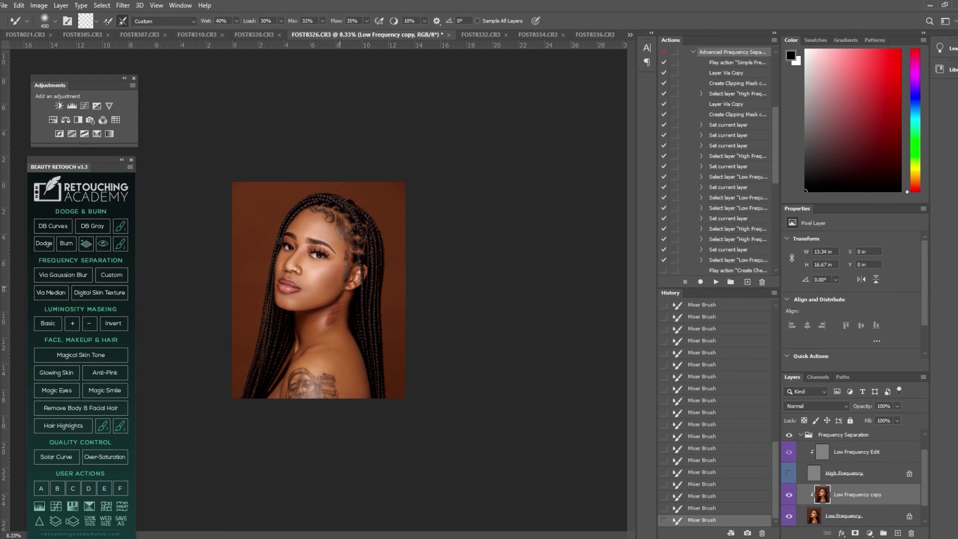
{"action": "left_click", "coordinate": [789, 473]}
{"action": "key", "text": "z"}
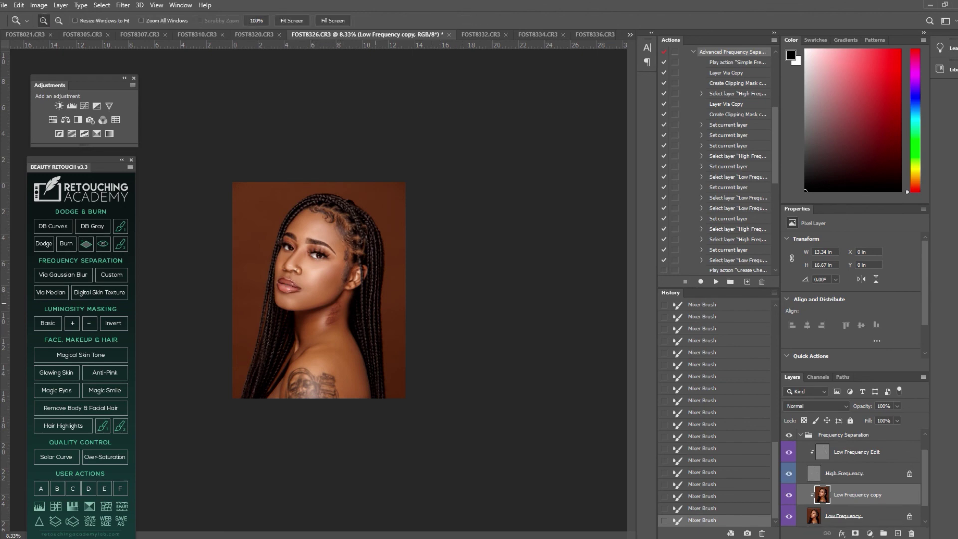
{"action": "left_click", "coordinate": [316, 276]}
{"action": "left_click", "coordinate": [338, 149]}
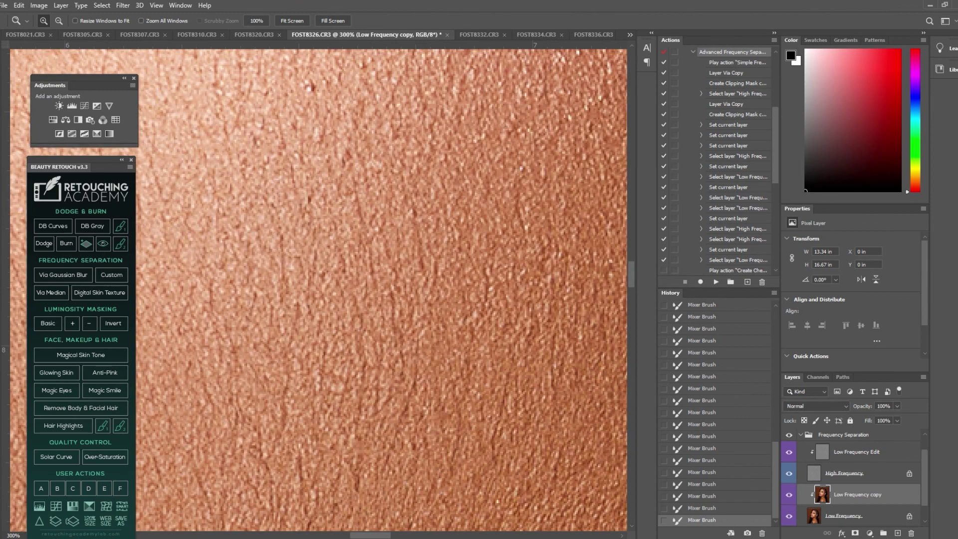
{"action": "key", "text": "ctrl+0"}
{"action": "left_click", "coordinate": [338, 285], "text": "alt"}
{"action": "left_click", "coordinate": [338, 285], "text": "alt"}
{"action": "left_click", "coordinate": [338, 285], "text": "alt"}
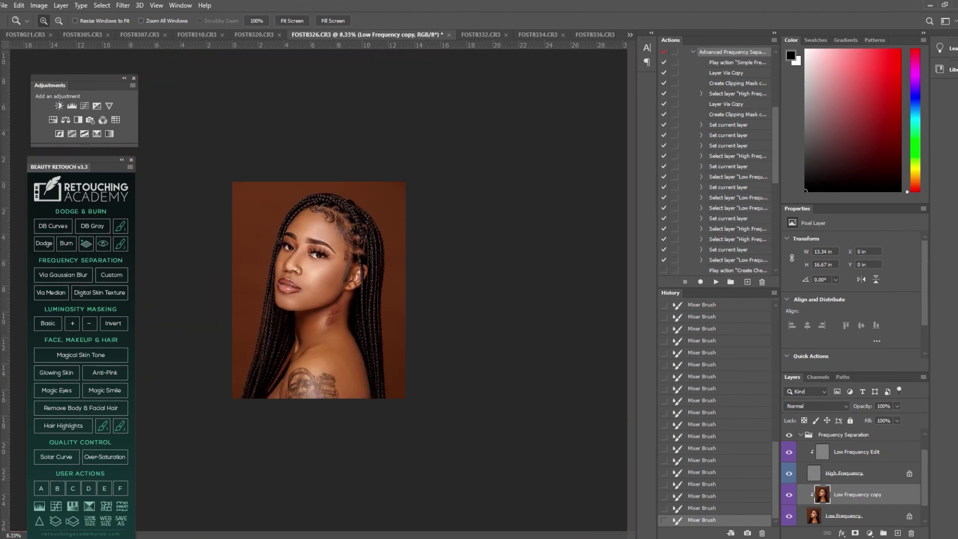
Add a Hair Highlights layer and paint white on its mask over the braids on both sides of the head
{"action": "left_click", "coordinate": [63, 426]}
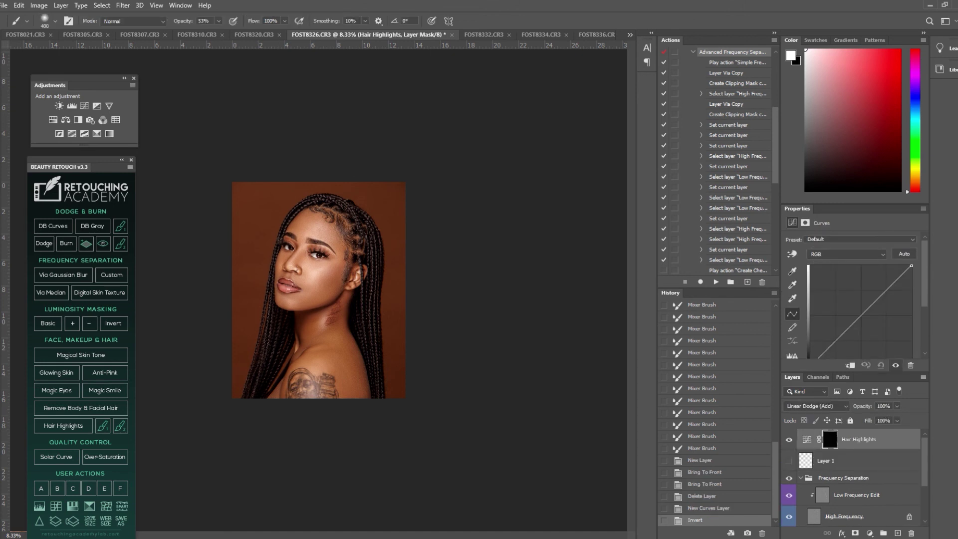
{"action": "mouse_move", "coordinate": [371, 255]}
{"action": "left_mouse_down"}
{"action": "mouse_move", "coordinate": [351, 213]}
{"action": "mouse_move", "coordinate": [332, 206]}
{"action": "mouse_move", "coordinate": [341, 211]}
{"action": "left_mouse_up"}
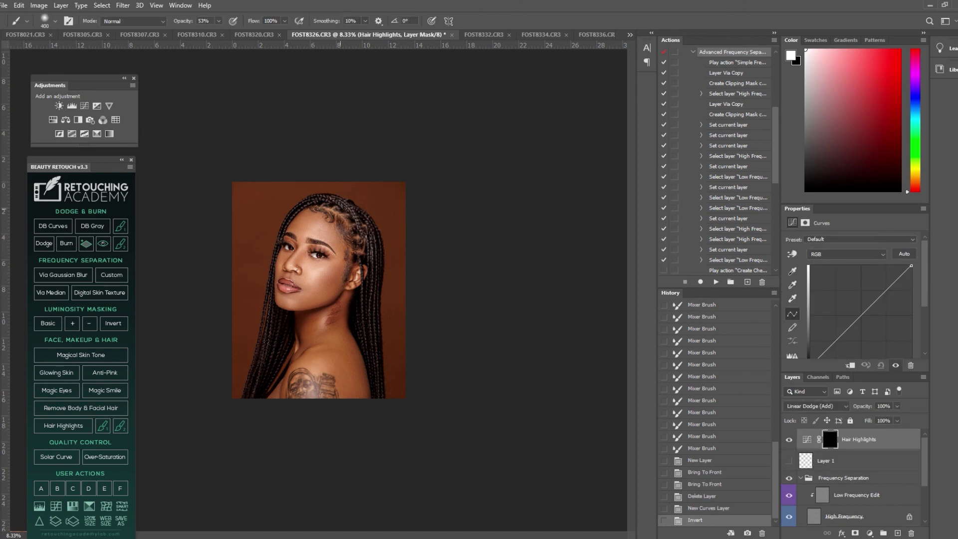
{"action": "left_click_drag", "start_coordinate": [372, 264], "coordinate": [378, 399]}
{"action": "key", "text": "z"}
{"action": "key", "text": "x"}
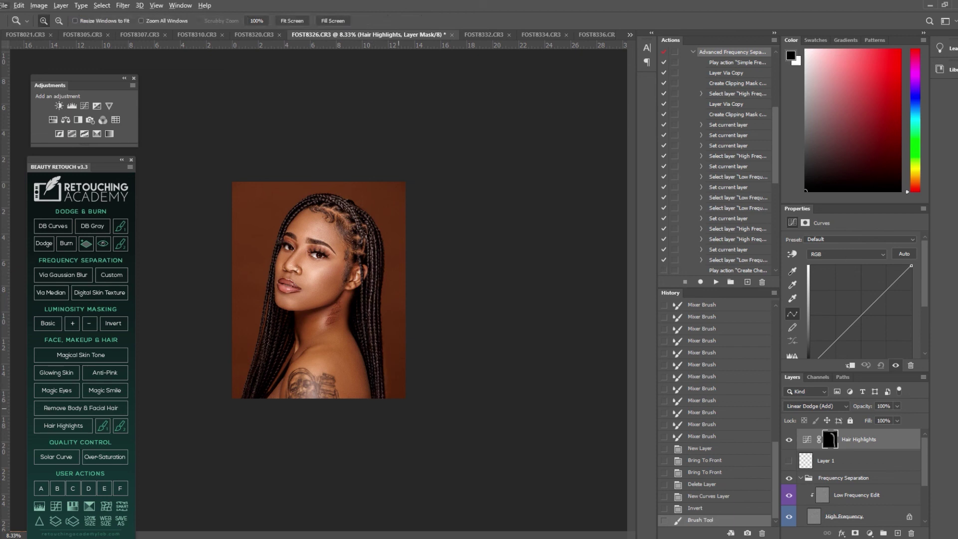
{"action": "key", "text": "b"}
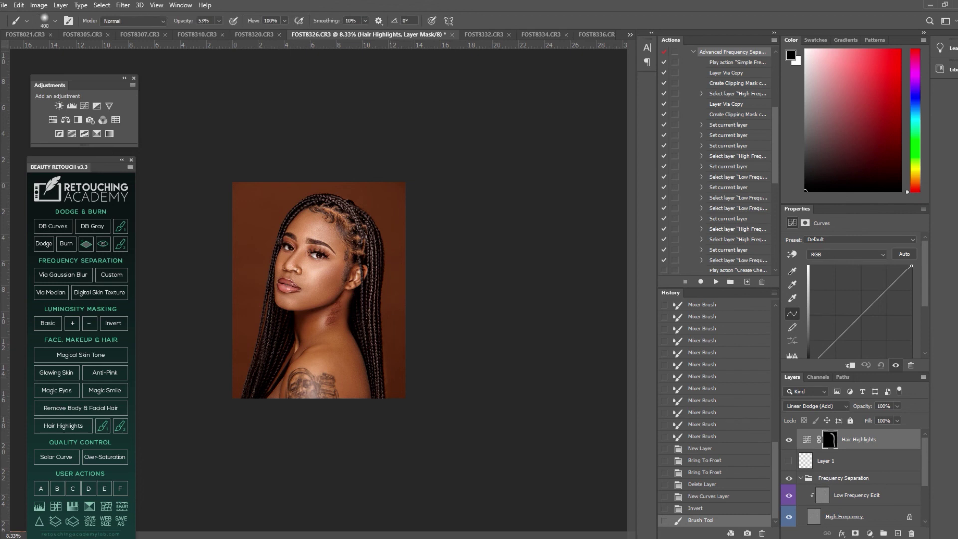
{"action": "left_click_drag", "start_coordinate": [318, 186], "coordinate": [306, 196]}
{"action": "key", "text": "x"}
{"action": "mouse_move", "coordinate": [271, 302]}
{"action": "left_mouse_down"}
{"action": "mouse_move", "coordinate": [254, 391]}
{"action": "mouse_move", "coordinate": [272, 346]}
{"action": "left_mouse_up"}
{"action": "key", "text": "x"}
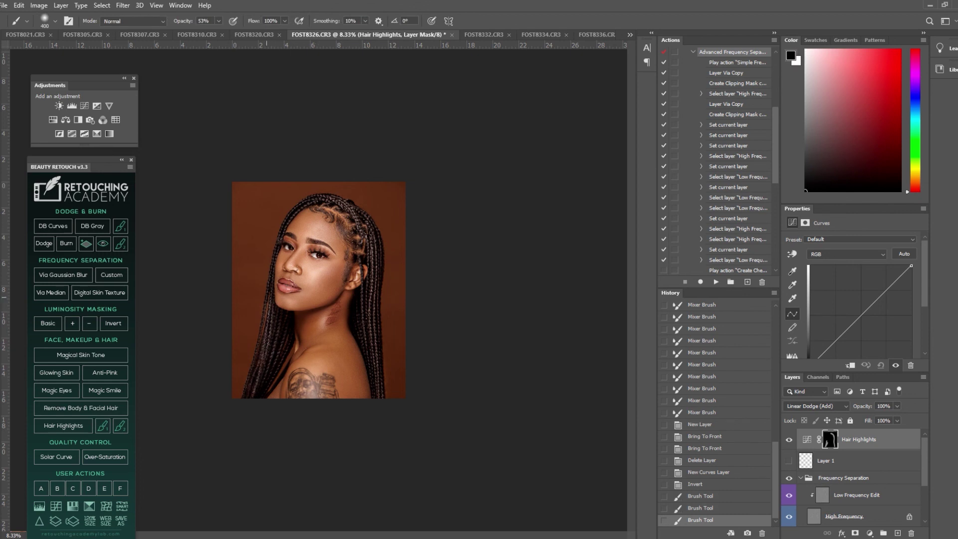
Lower the Hair Highlights layer's opacity to 11% and check the braids close up
{"action": "left_click", "coordinate": [897, 406]}
{"action": "left_click_drag", "start_coordinate": [900, 419], "coordinate": [855, 418]}
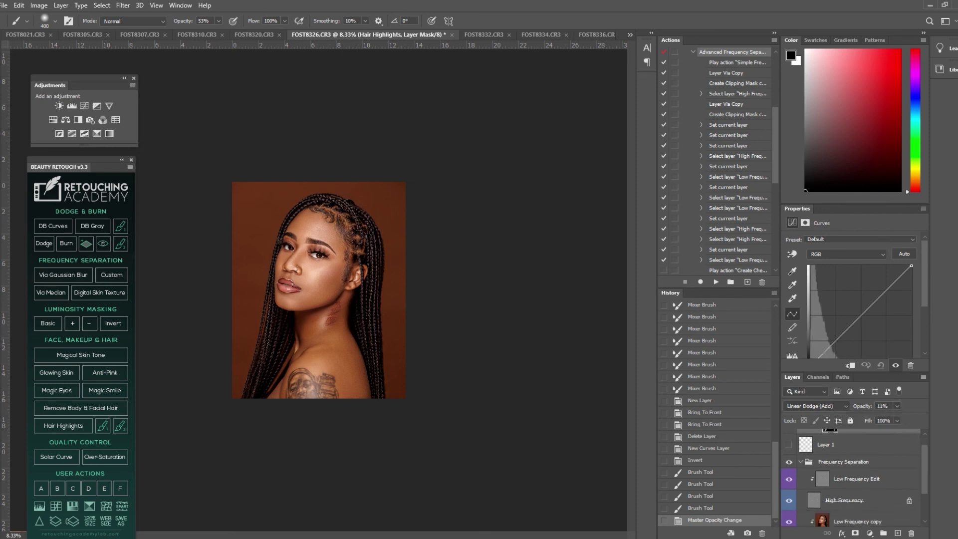
{"action": "key", "text": "z"}
{"action": "left_click", "coordinate": [327, 287]}
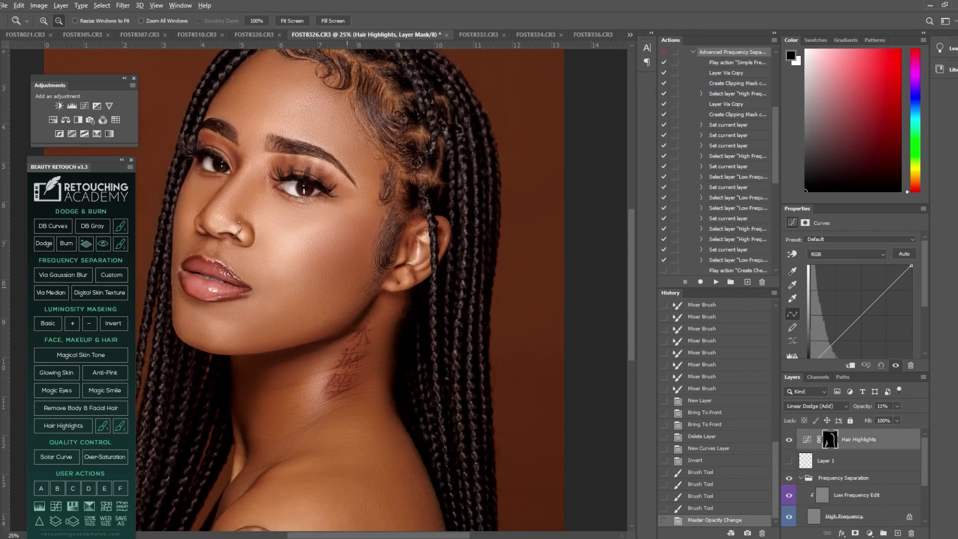
{"action": "left_click", "coordinate": [328, 285], "text": "alt"}
Add a Curves adjustment layer with a gentle S-curve that darkens the shadows and lifts the midtones
{"action": "left_click", "coordinate": [84, 105]}
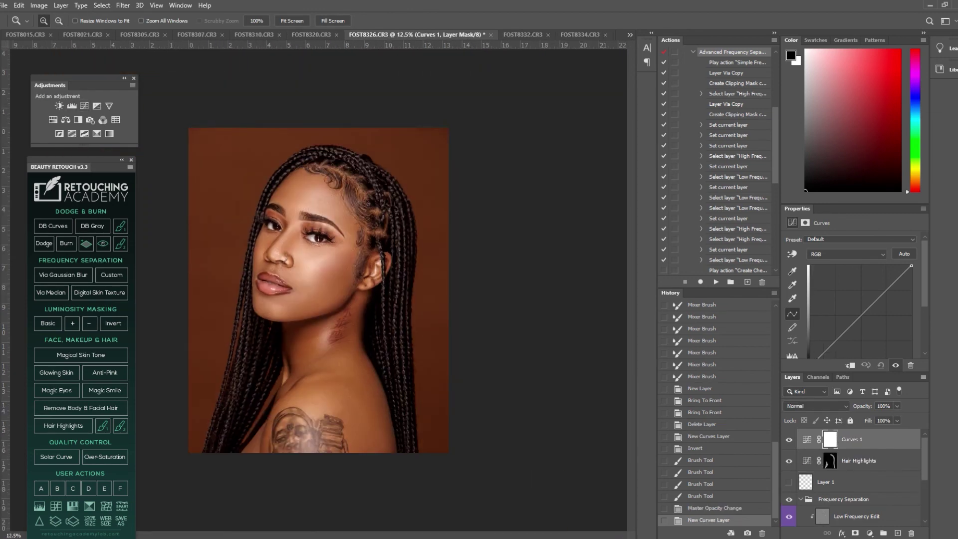
{"action": "left_click_drag", "start_coordinate": [837, 339], "coordinate": [860, 316]}
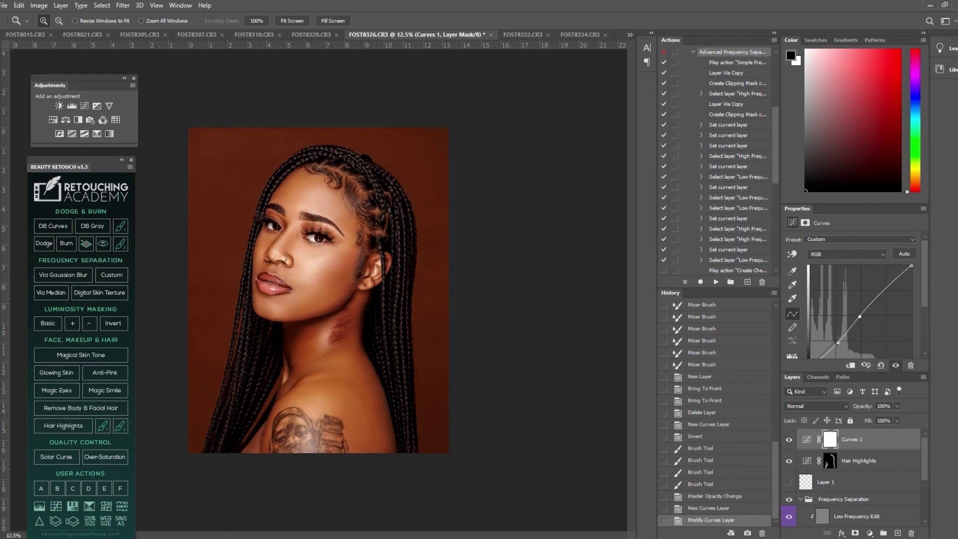
{"action": "left_click", "coordinate": [351, 314]}
{"action": "left_click", "coordinate": [351, 314], "text": "alt"}
Lower the new Curves layer's opacity to 14% and check the whole portrait
{"action": "left_click", "coordinate": [898, 406]}
{"action": "left_click_drag", "start_coordinate": [900, 418], "coordinate": [858, 418]}
{"action": "left_click", "coordinate": [284, 304]}
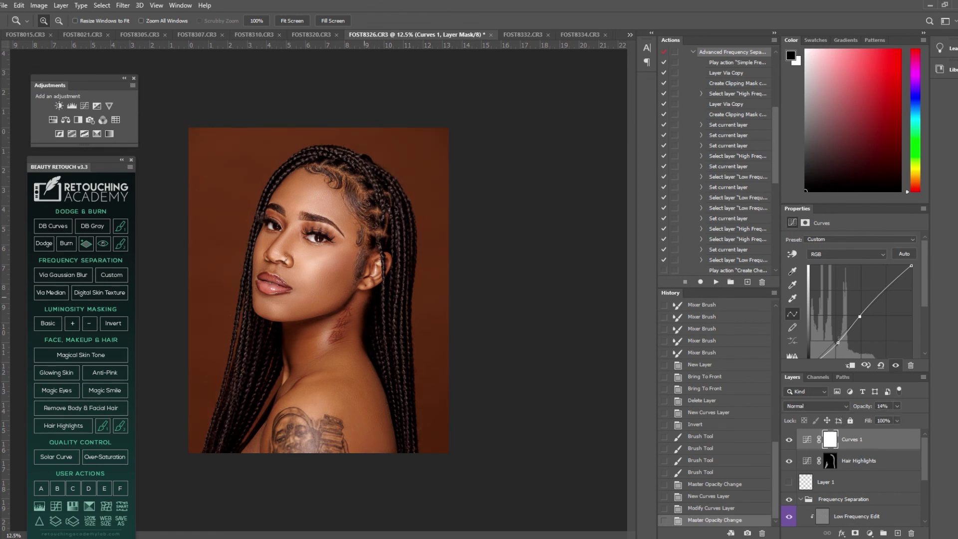
{"action": "left_click", "coordinate": [284, 303], "text": "alt"}
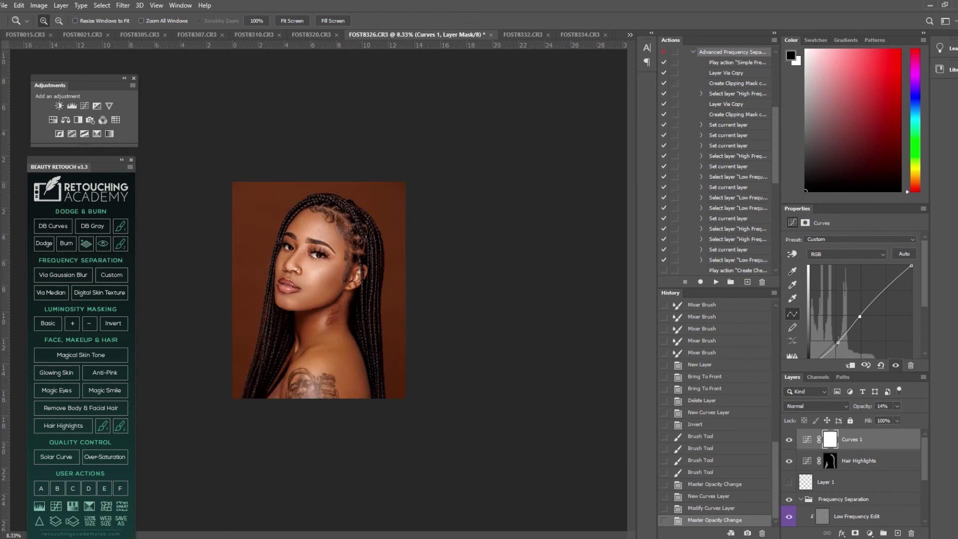
{"action": "left_click", "coordinate": [324, 329]}
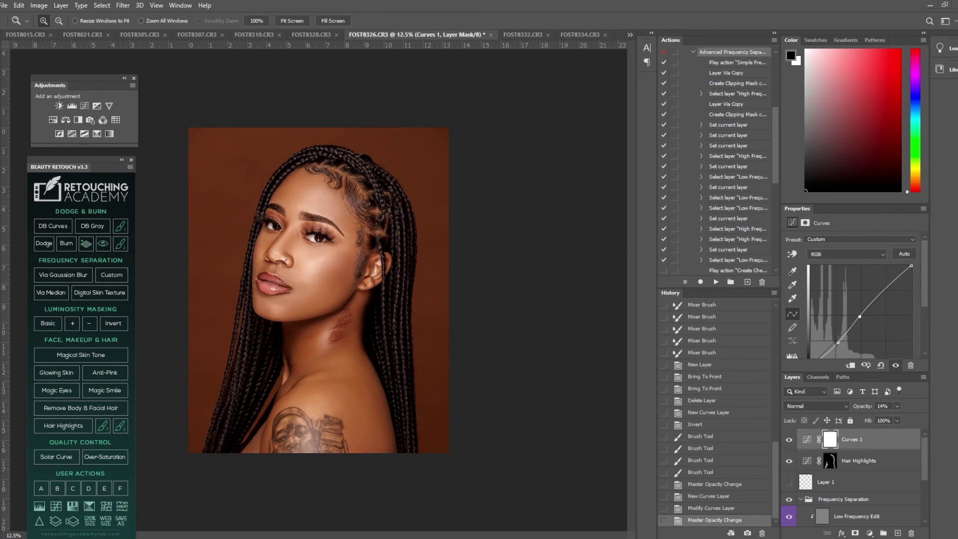